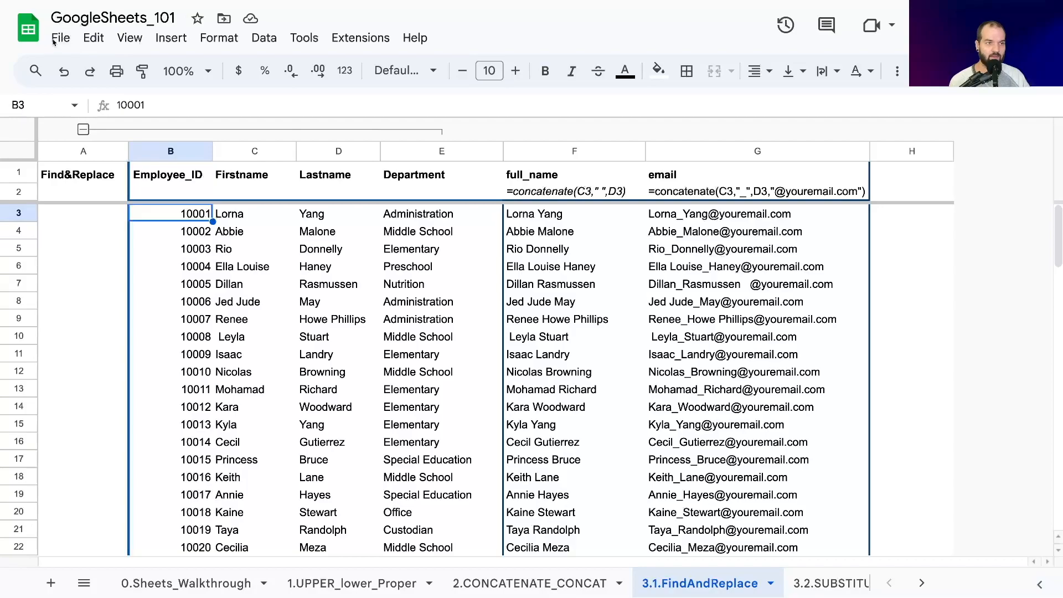
{"action": "left_click", "coordinate": [92, 39]}
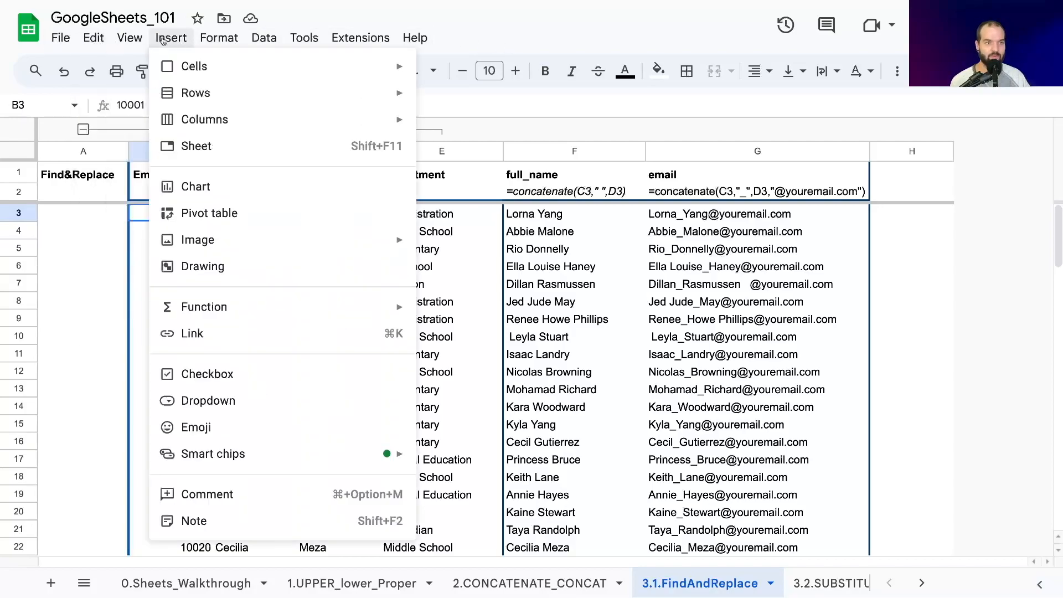
{"action": "mouse_move", "coordinate": [216, 40]}
{"action": "mouse_move", "coordinate": [355, 43]}
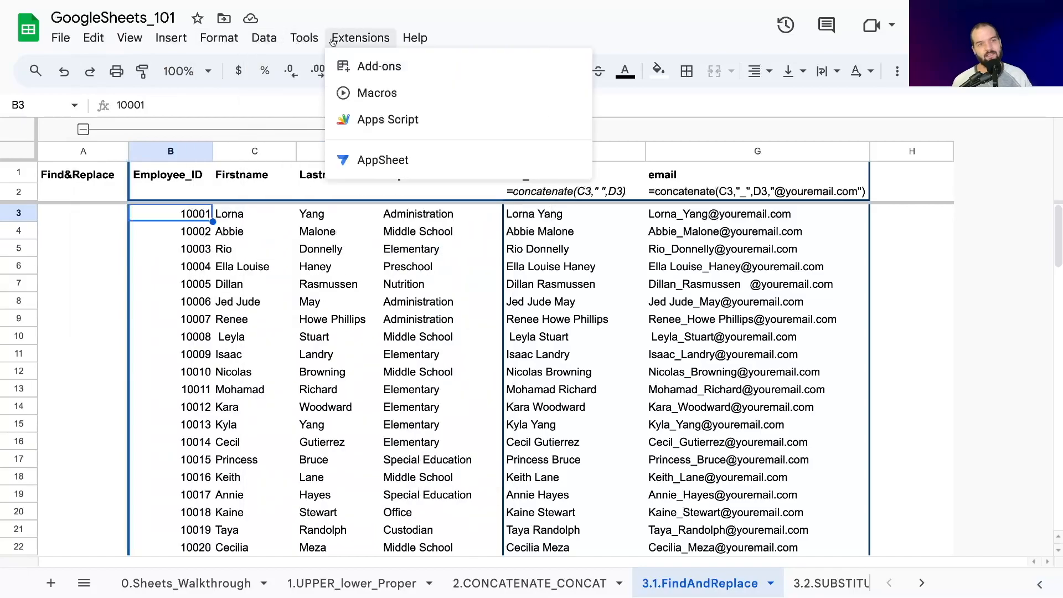
{"action": "mouse_move", "coordinate": [415, 40]}
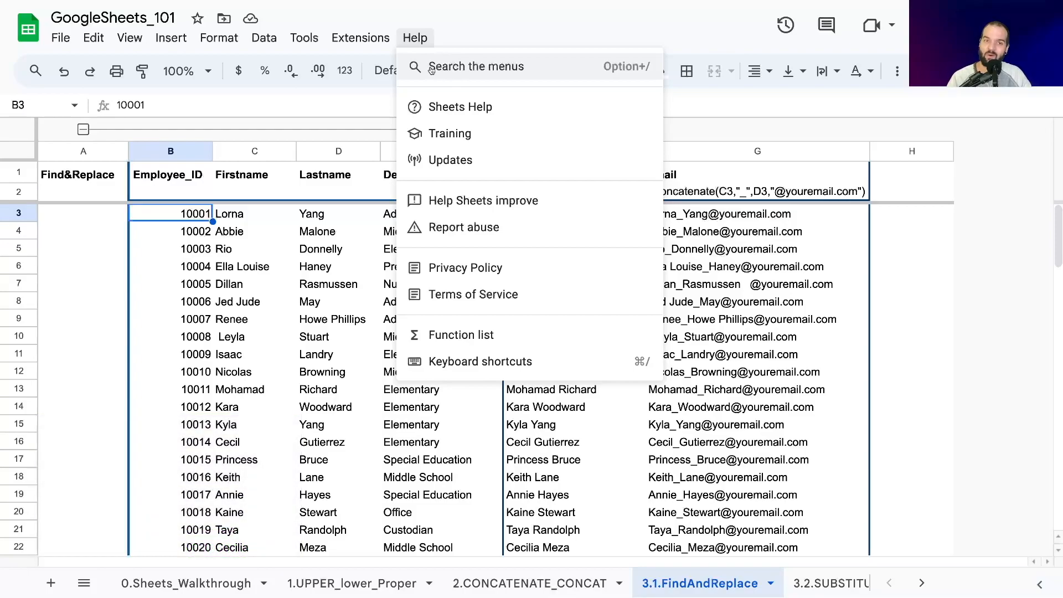
{"action": "key", "text": "Escape"}
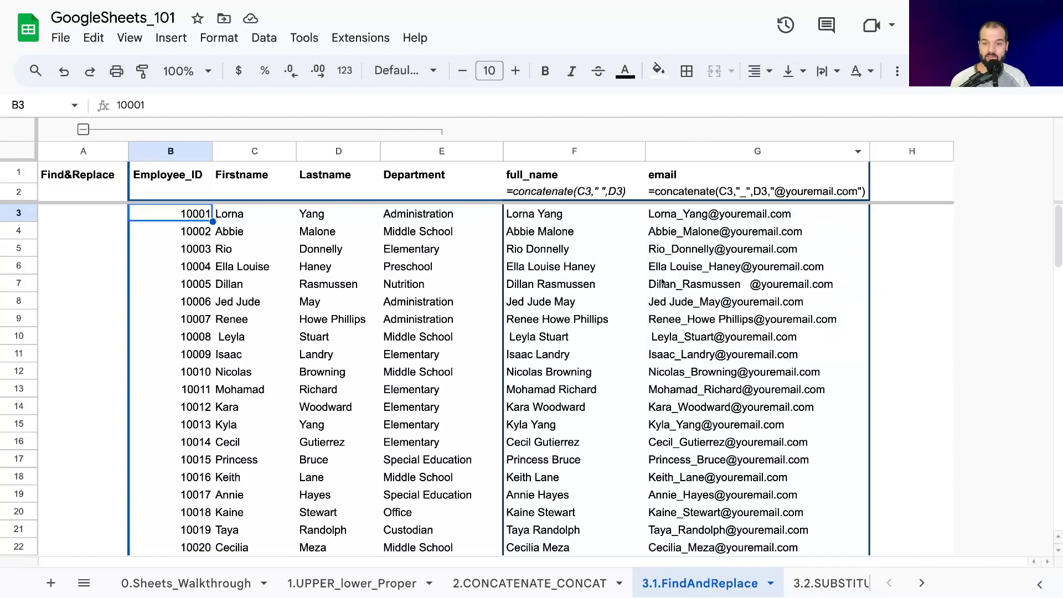
- Examine the generated email addresses in G7 to G10 and their source names for stray spaces
{"action": "left_click", "coordinate": [775, 284]}
{"action": "left_click", "coordinate": [682, 305]}
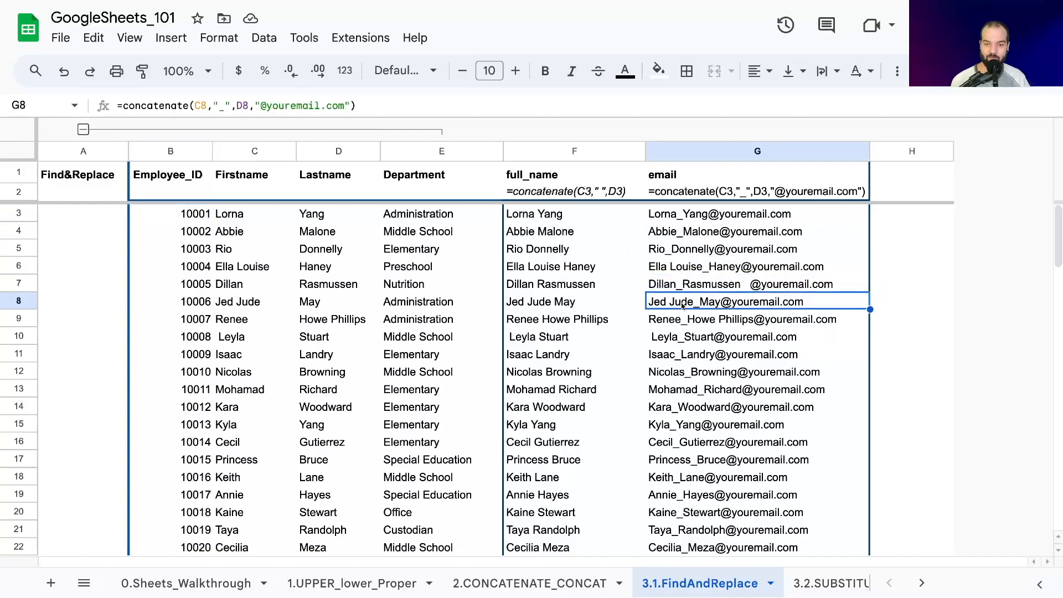
{"action": "left_click", "coordinate": [687, 286]}
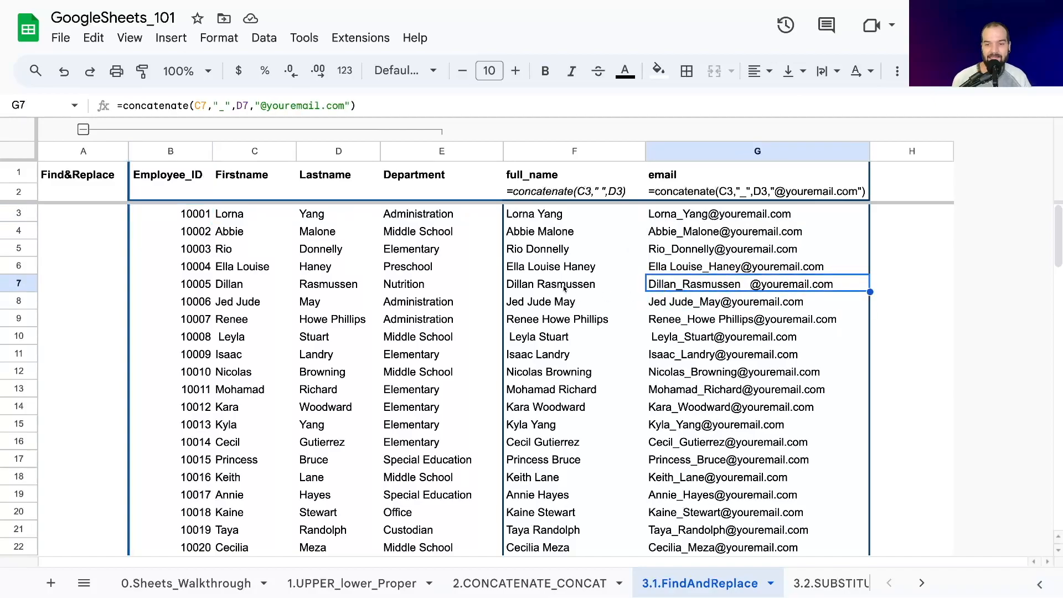
{"action": "left_click", "coordinate": [664, 333]}
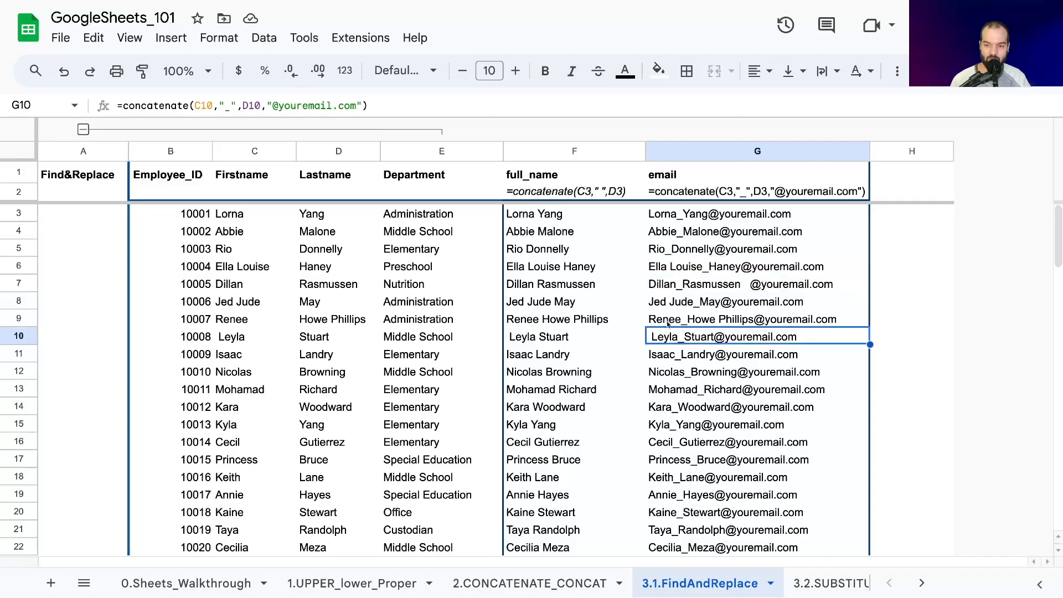
{"action": "left_click", "coordinate": [699, 287]}
{"action": "left_click", "coordinate": [668, 339]}
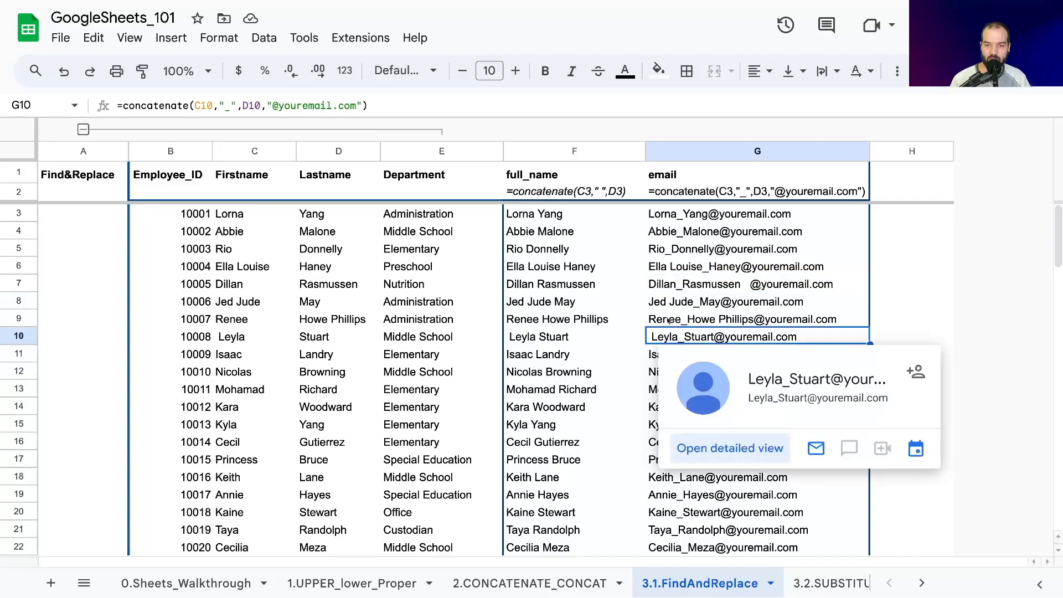
{"action": "left_click", "coordinate": [661, 321]}
{"action": "left_click", "coordinate": [228, 306]}
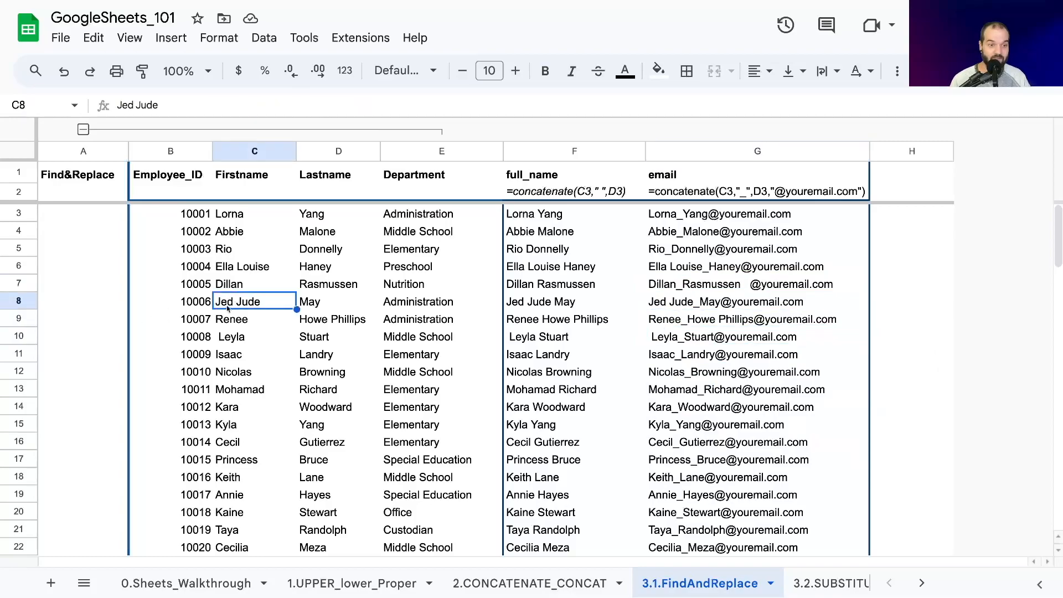
{"action": "left_click", "coordinate": [661, 308]}
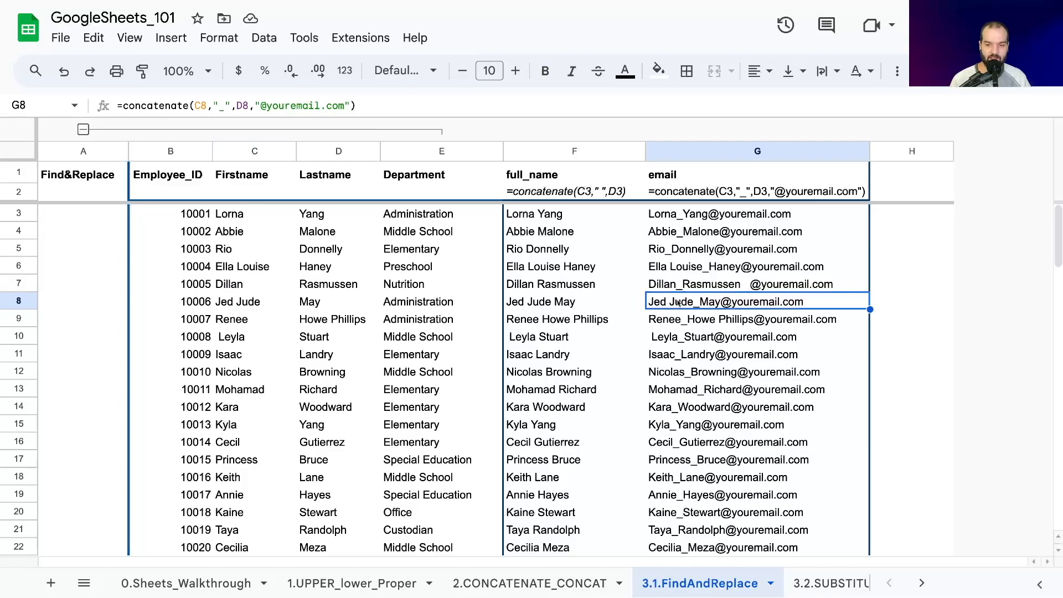
{"action": "left_click", "coordinate": [303, 319]}
{"action": "left_click", "coordinate": [720, 324]}
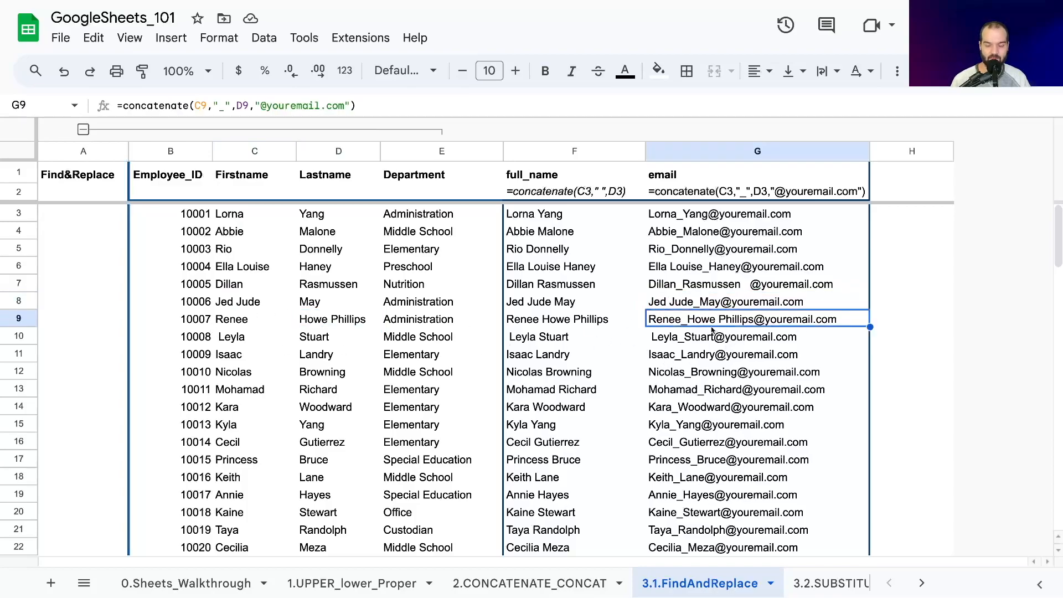
{"action": "mouse_move", "coordinate": [710, 332]}
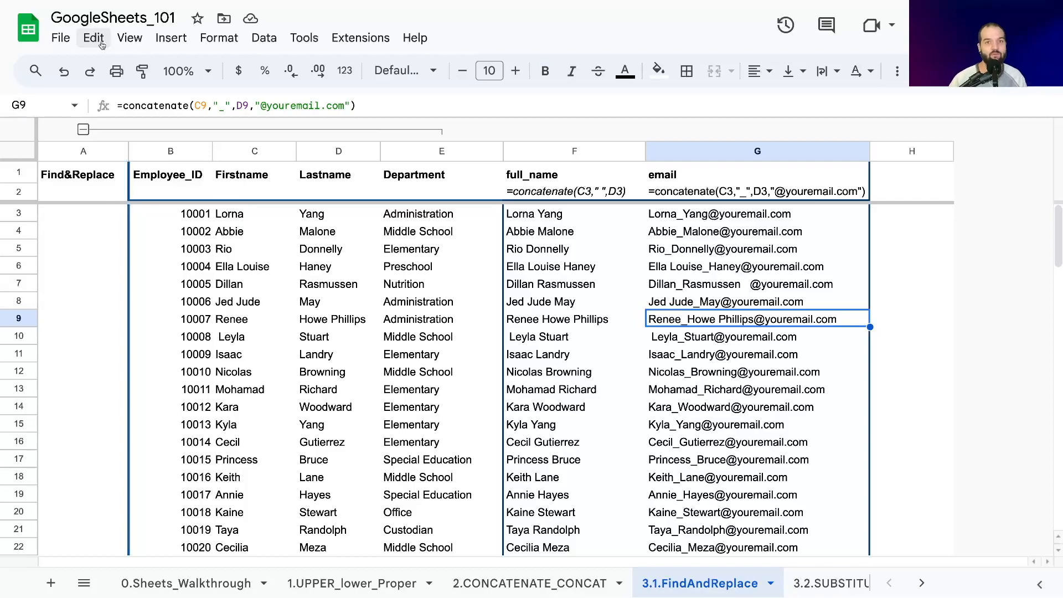
- Enter =ISEMAIL(G3) in H3 and accept the suggested autofill for the rest of column H
{"action": "left_click", "coordinate": [902, 218]}
{"action": "type", "text": "=isemail"}
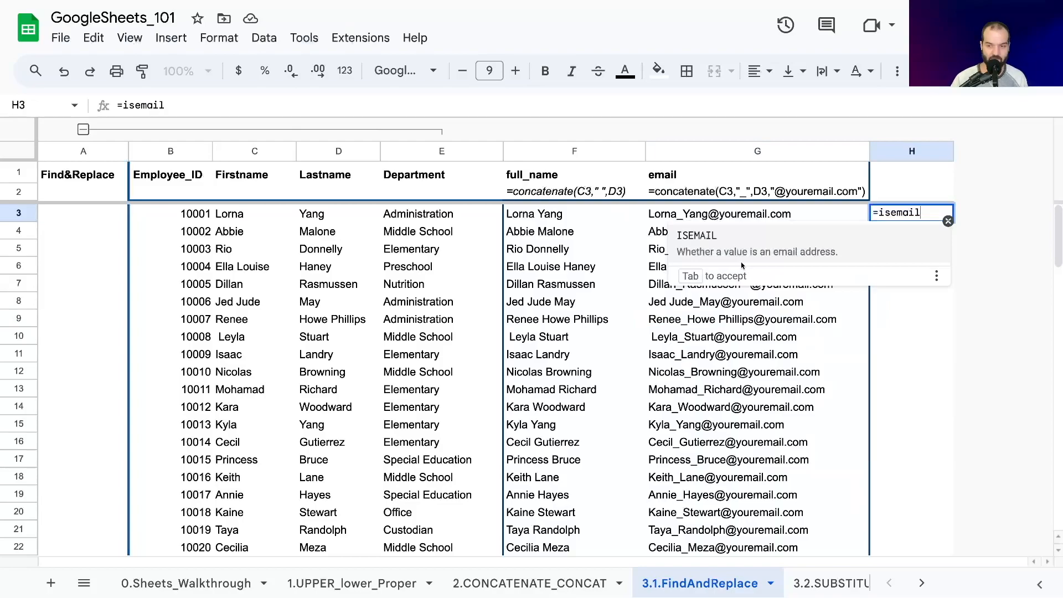
{"action": "key", "text": "Tab"}
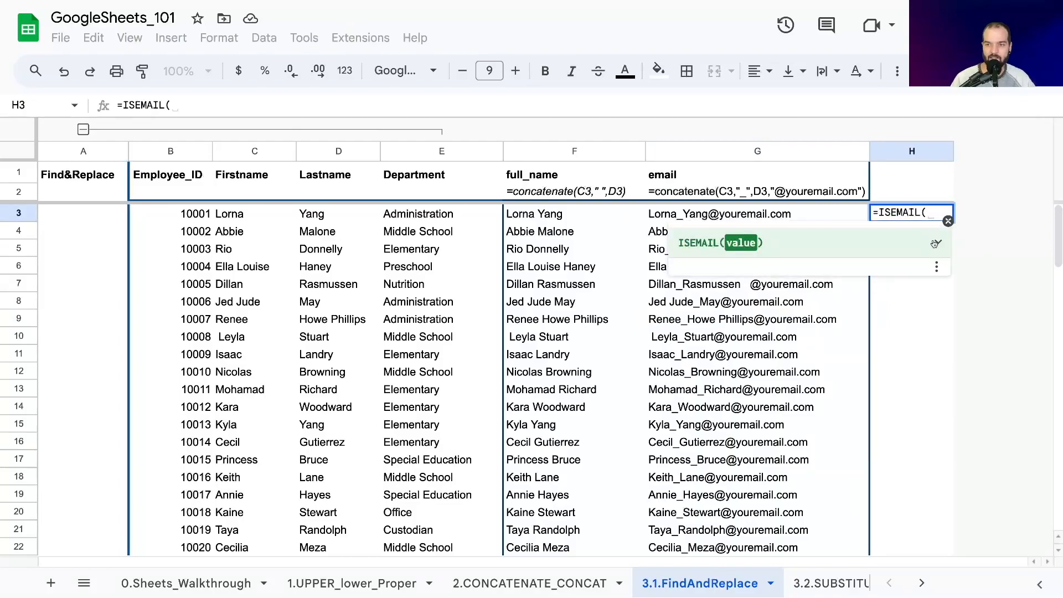
{"action": "left_click", "coordinate": [935, 243]}
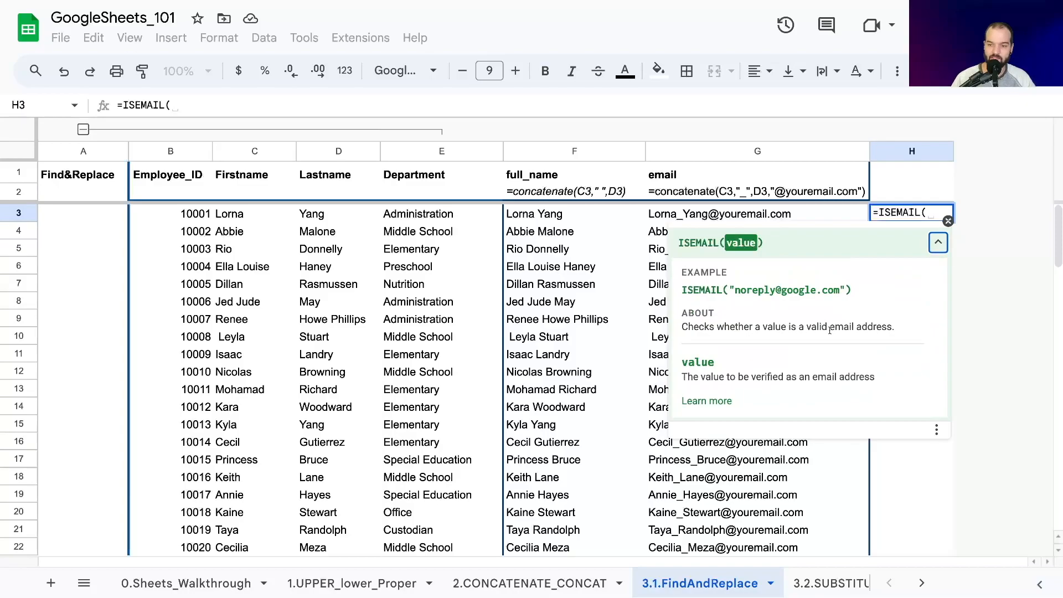
{"action": "left_click", "coordinate": [678, 214]}
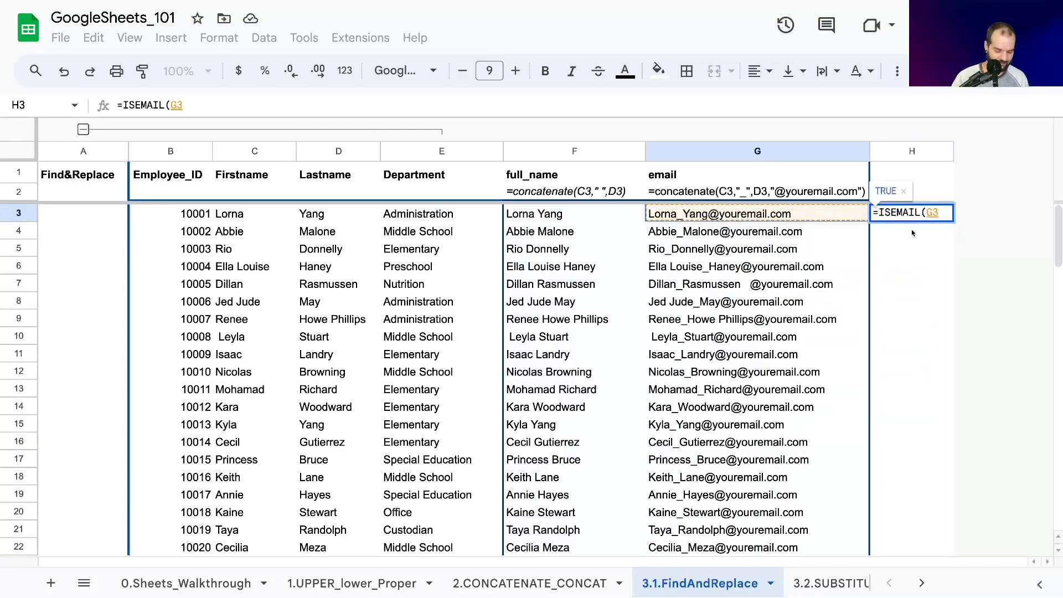
{"action": "type", "text": ")"}
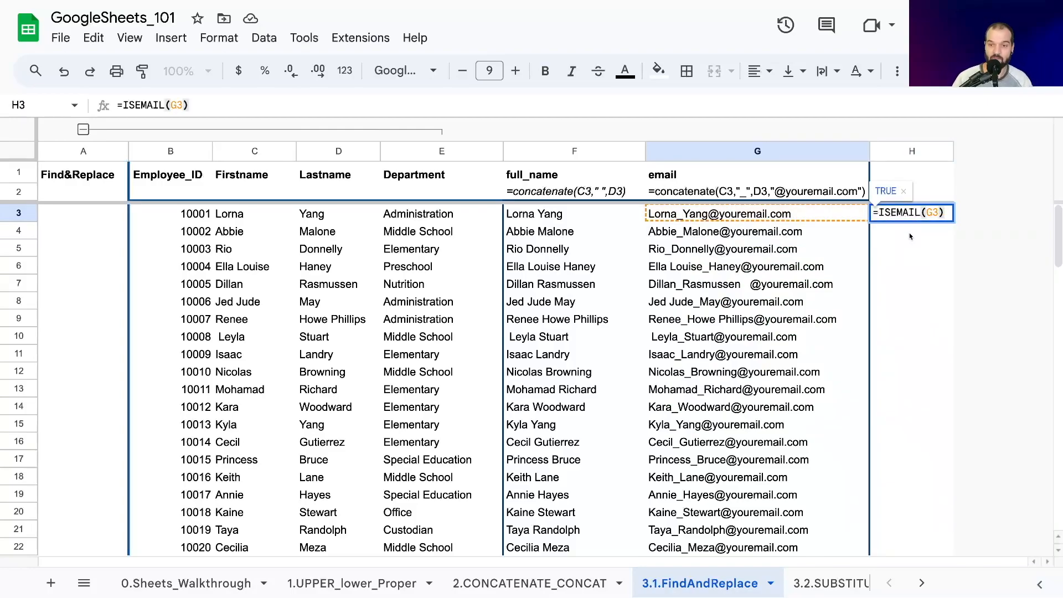
{"action": "key", "text": "Return"}
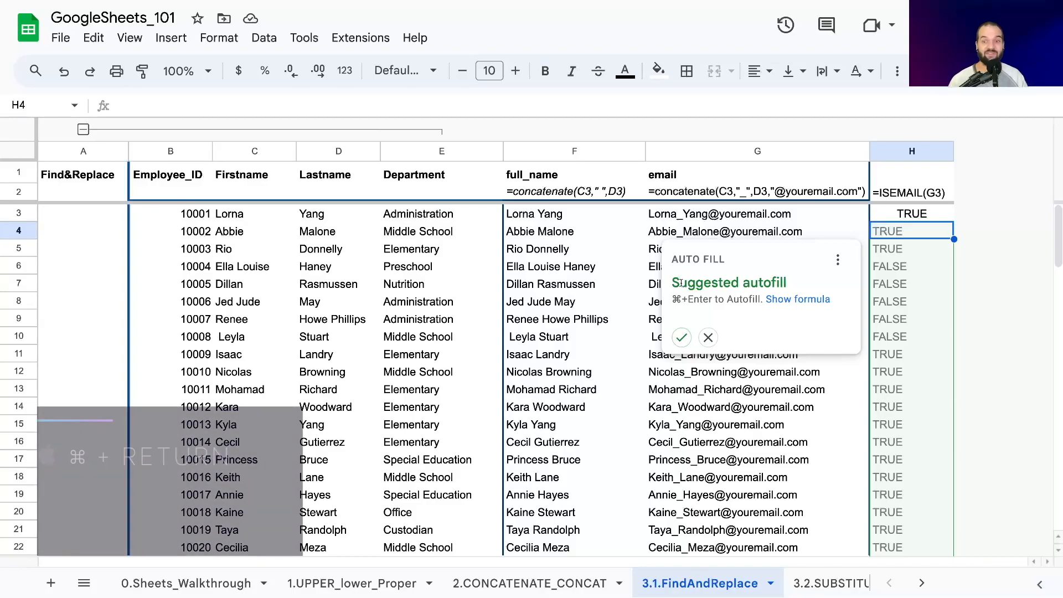
{"action": "left_click", "coordinate": [682, 338]}
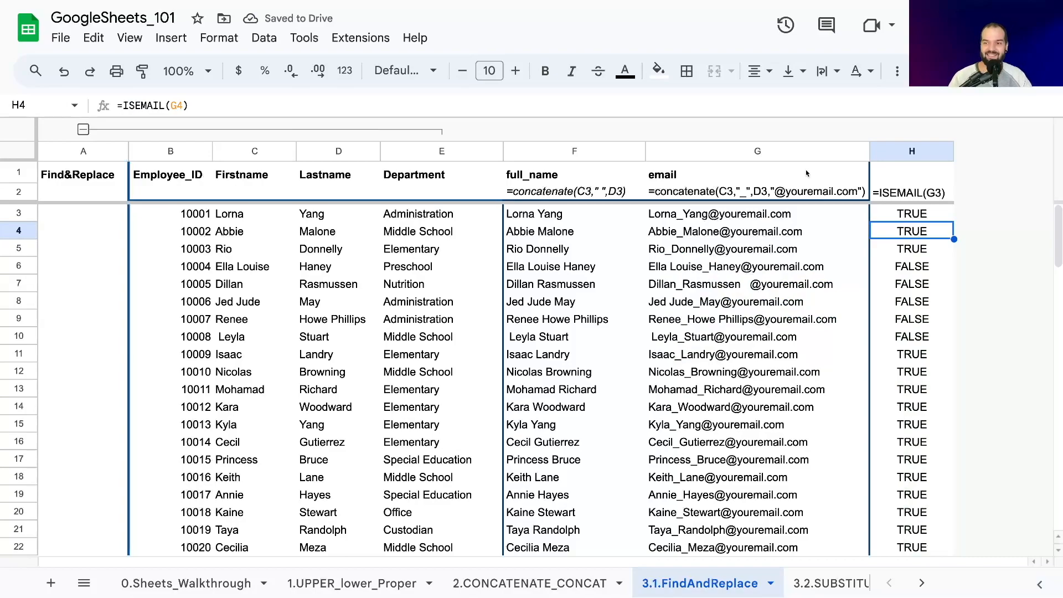
- Compare the email addresses in G3 and G6 with their ISEMAIL results in column H
{"action": "left_click", "coordinate": [893, 217]}
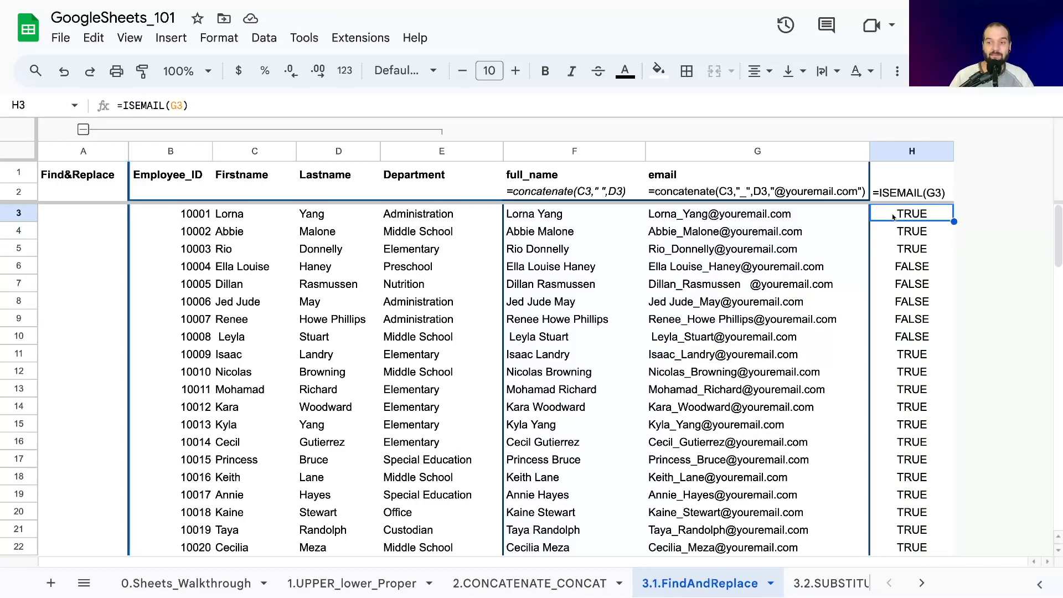
{"action": "left_click", "coordinate": [709, 216]}
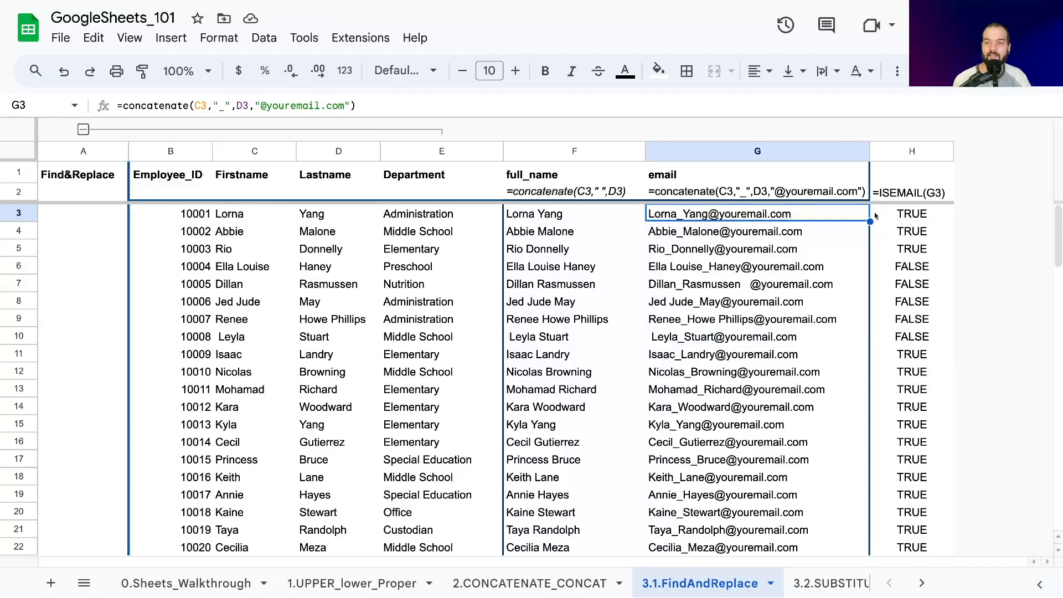
{"action": "left_click", "coordinate": [890, 220]}
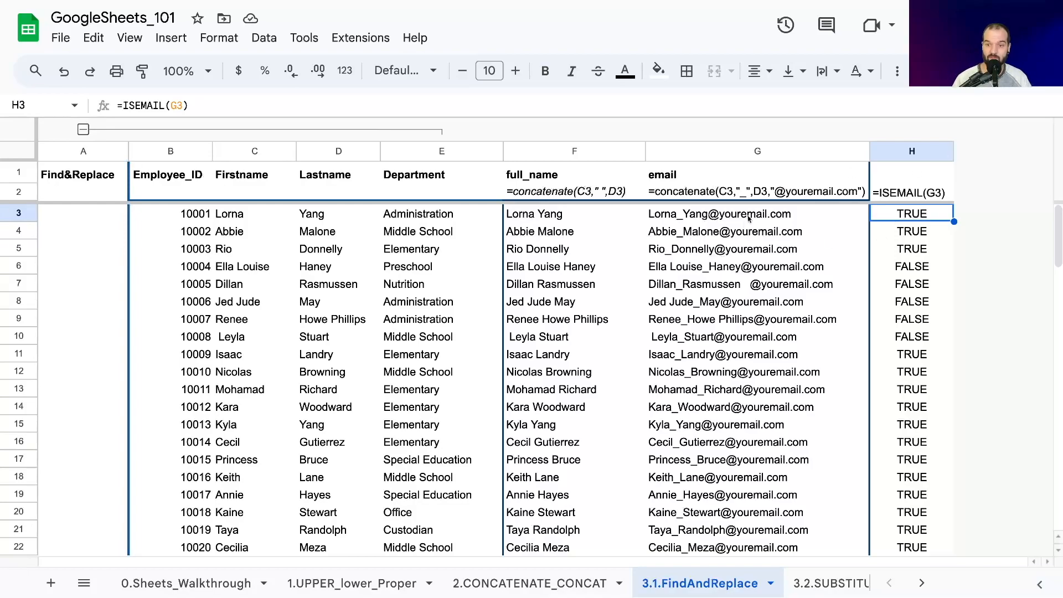
{"action": "left_click", "coordinate": [723, 217]}
{"action": "key", "text": "Right"}
{"action": "left_click", "coordinate": [916, 270]}
{"action": "key", "text": "Left"}
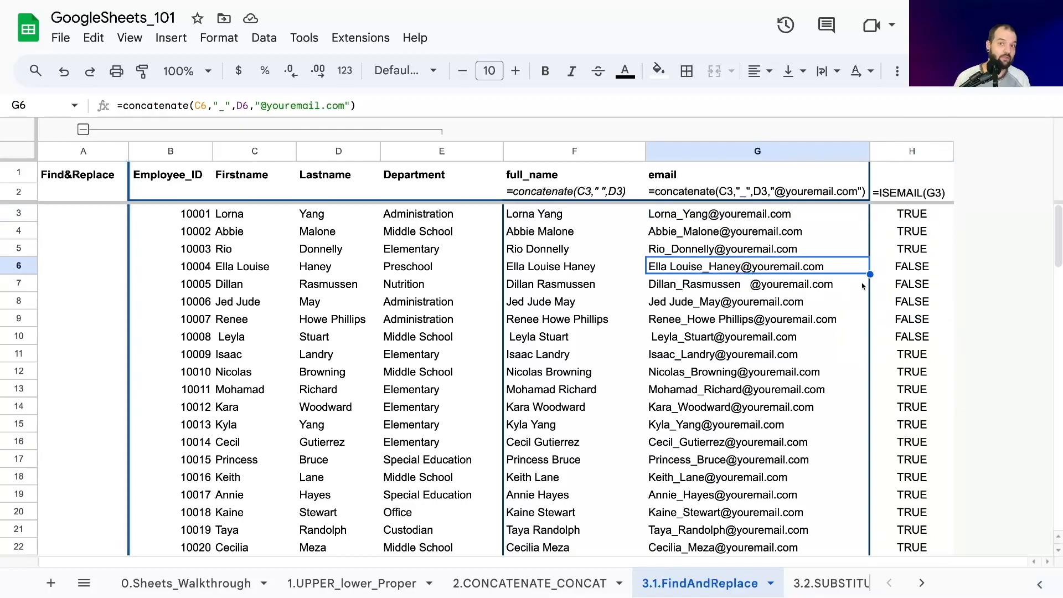
- View the email formula in F7 of the 2.CONCATENATE_CONCAT sheet and return to H6 on 3.1.FindAndReplace
{"action": "left_click_drag", "start_coordinate": [921, 270], "coordinate": [777, 271]}
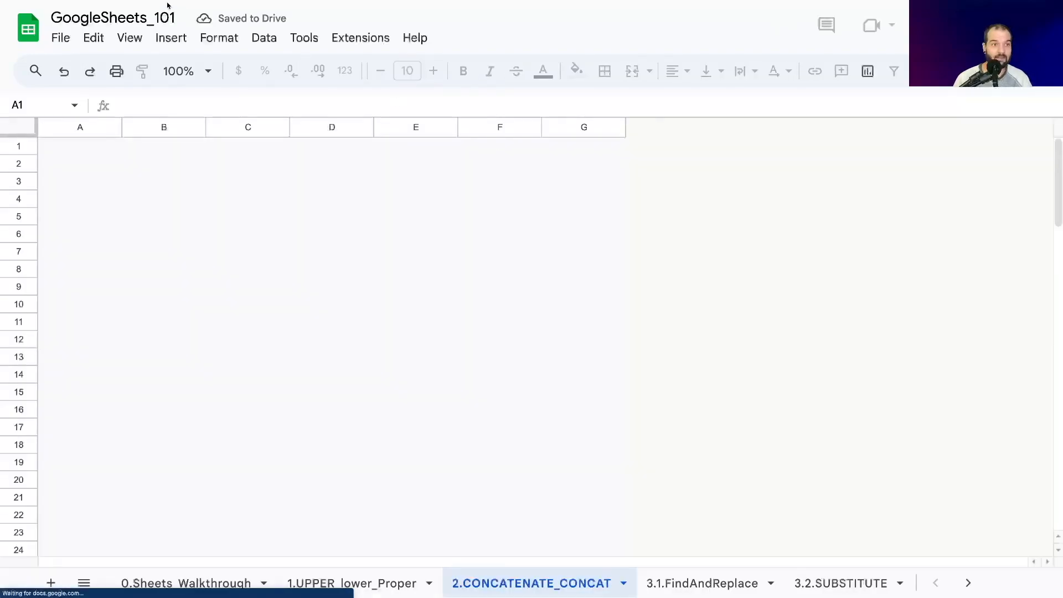
{"action": "left_click", "coordinate": [546, 256]}
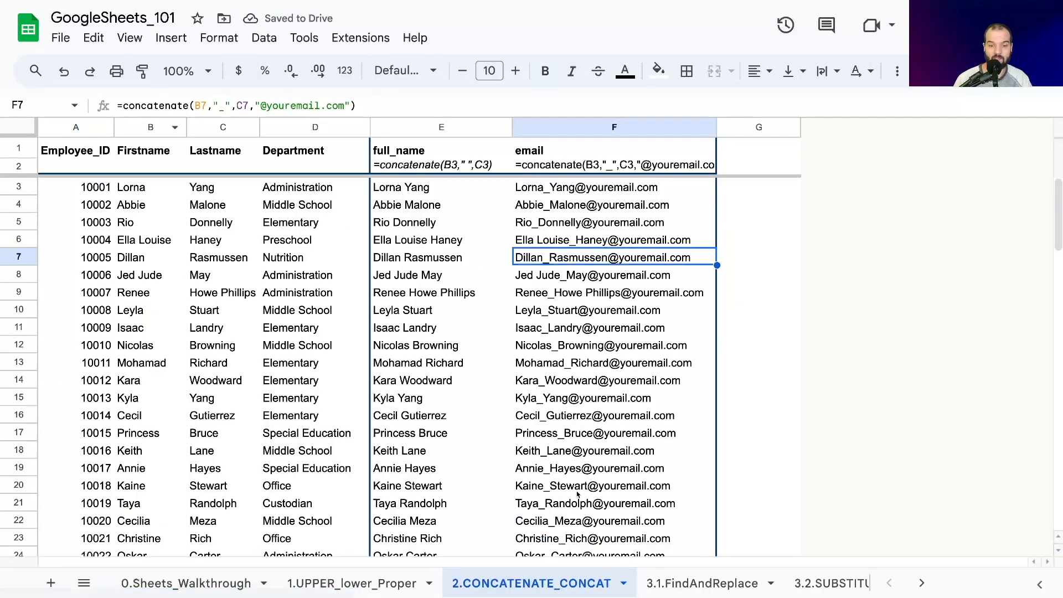
{"action": "left_click", "coordinate": [717, 586]}
{"action": "left_click", "coordinate": [877, 270]}
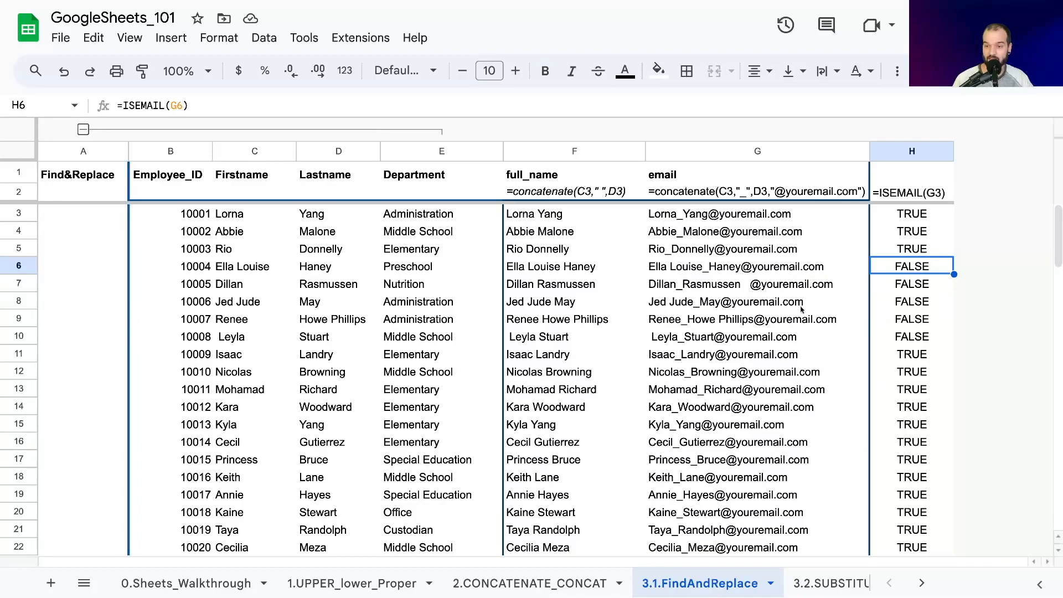
- Review the ISEMAIL results down to about row 56 and inspect the email formula in G48
{"action": "scroll", "coordinate": [896, 352], "scroll_direction": "down", "scroll_amount": 8}
{"action": "scroll", "coordinate": [893, 350], "scroll_direction": "down", "scroll_amount": 1}
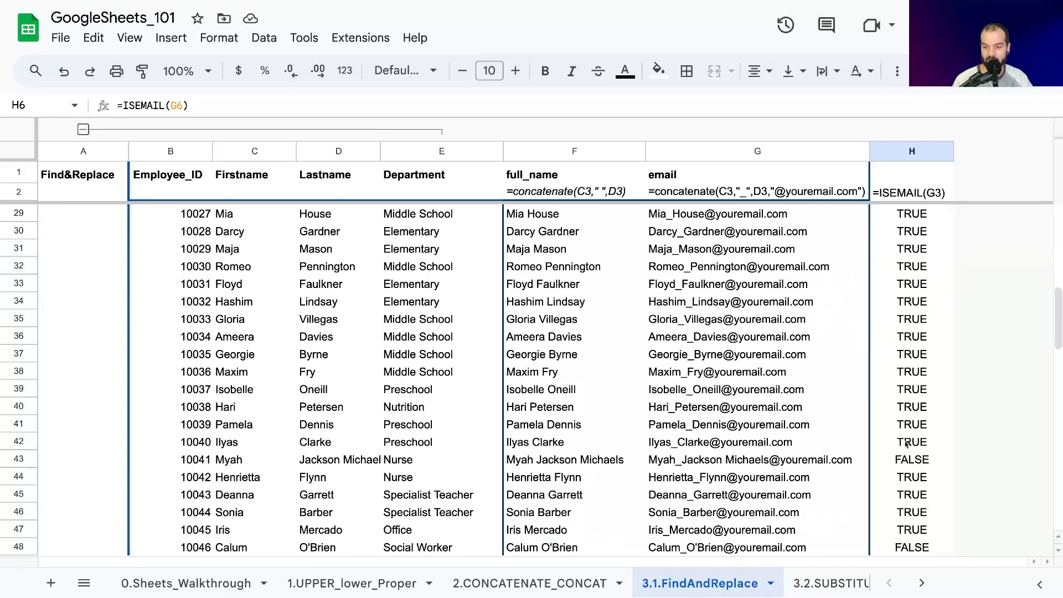
{"action": "scroll", "coordinate": [825, 464], "scroll_direction": "down", "scroll_amount": 3}
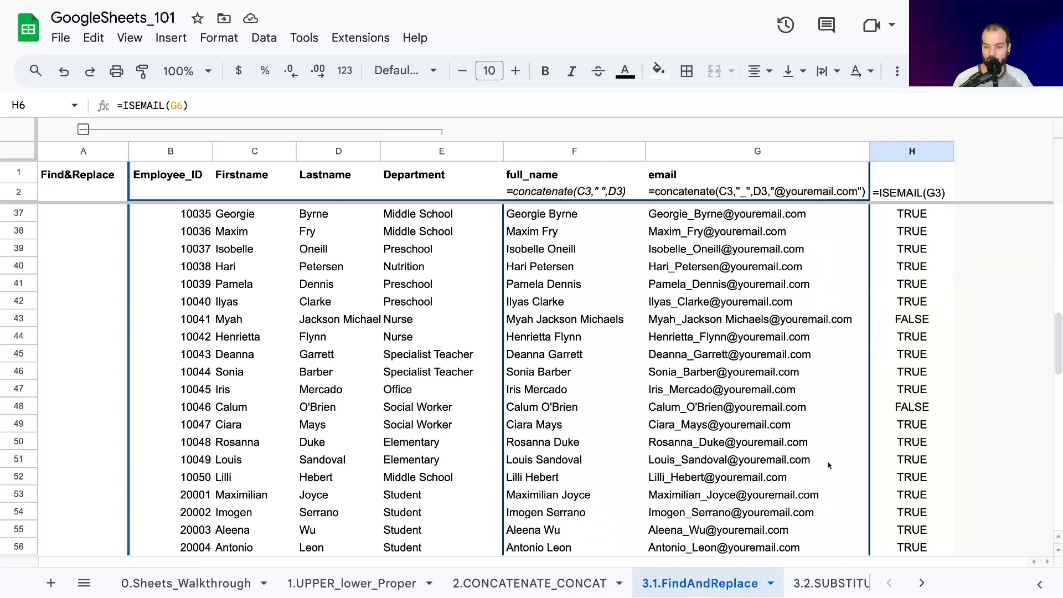
{"action": "left_click", "coordinate": [699, 410]}
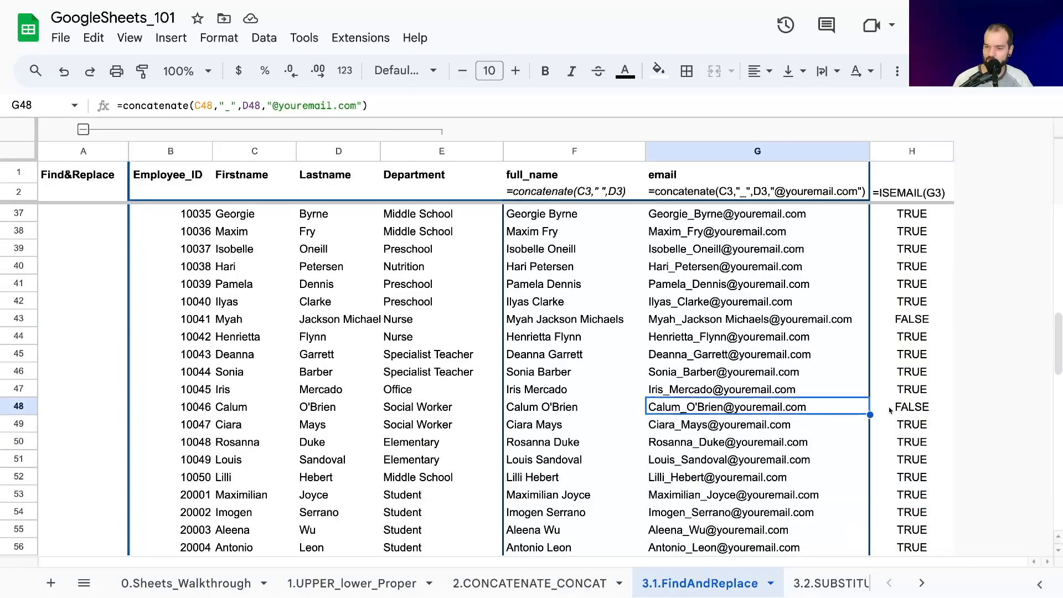
- Try removing the apostrophe from the last name in D48, and undo the edit
{"action": "double_click", "coordinate": [304, 407]}
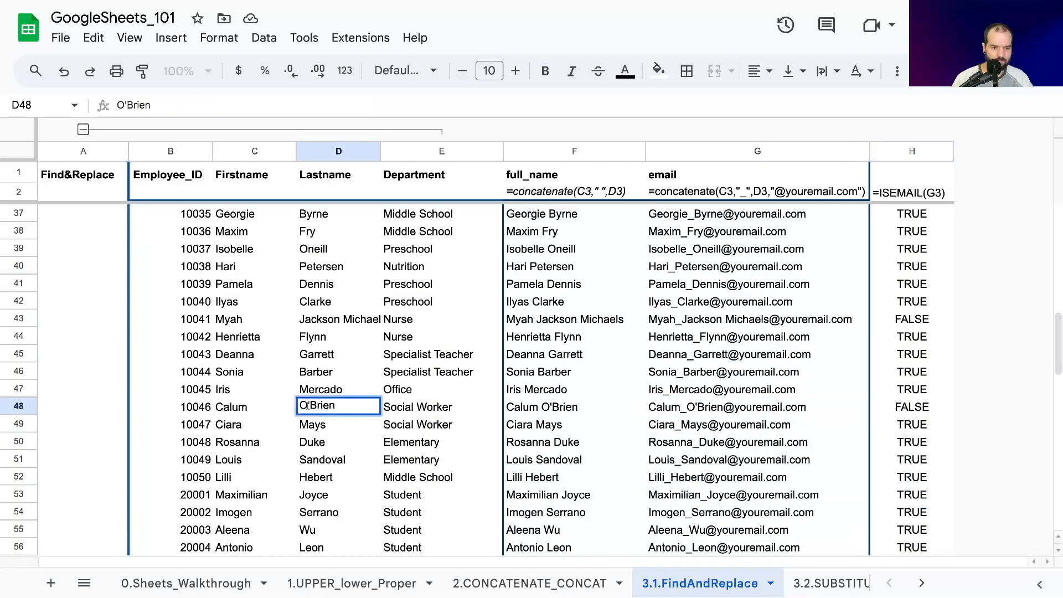
{"action": "left_click", "coordinate": [309, 406]}
{"action": "key", "text": "BackSpace"}
{"action": "key", "text": "Return"}
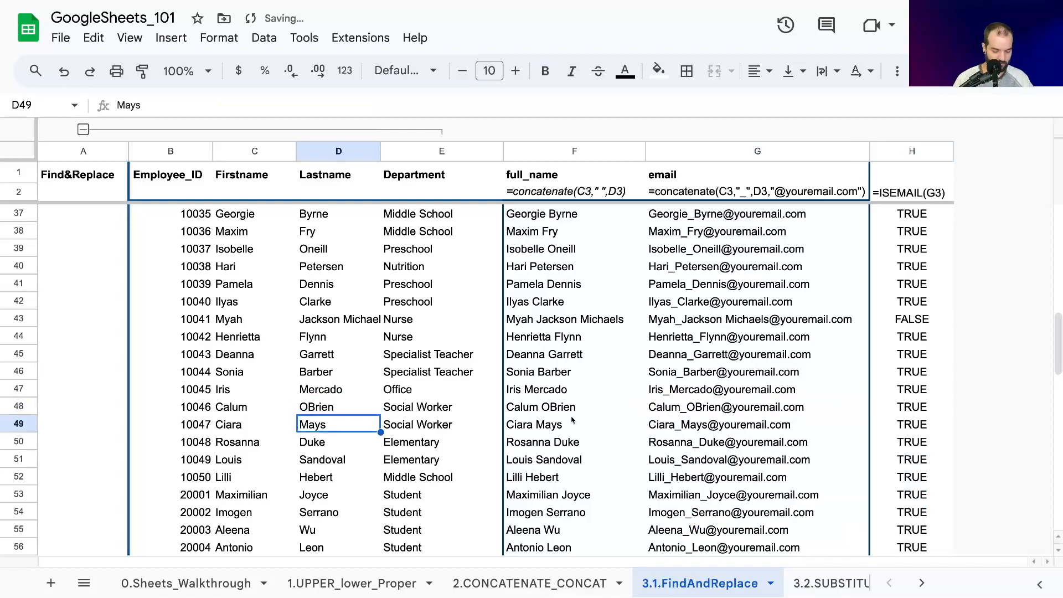
{"action": "key", "text": "ctrl+z"}
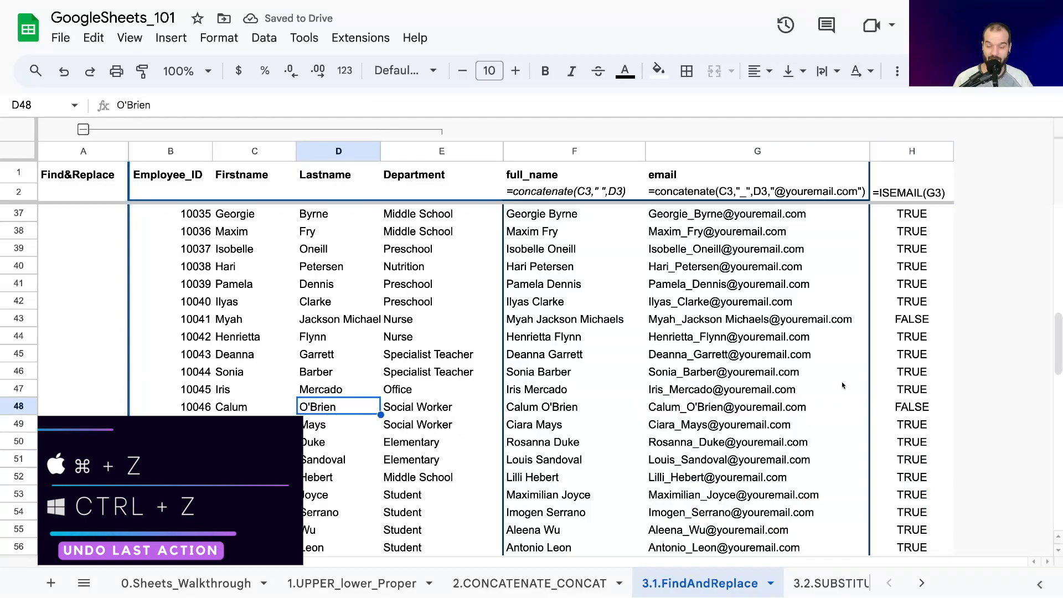
- Review the remaining ISEMAIL results to the last data row and inspect the email formula in G75
{"action": "scroll", "coordinate": [878, 409], "scroll_direction": "down", "scroll_amount": 8}
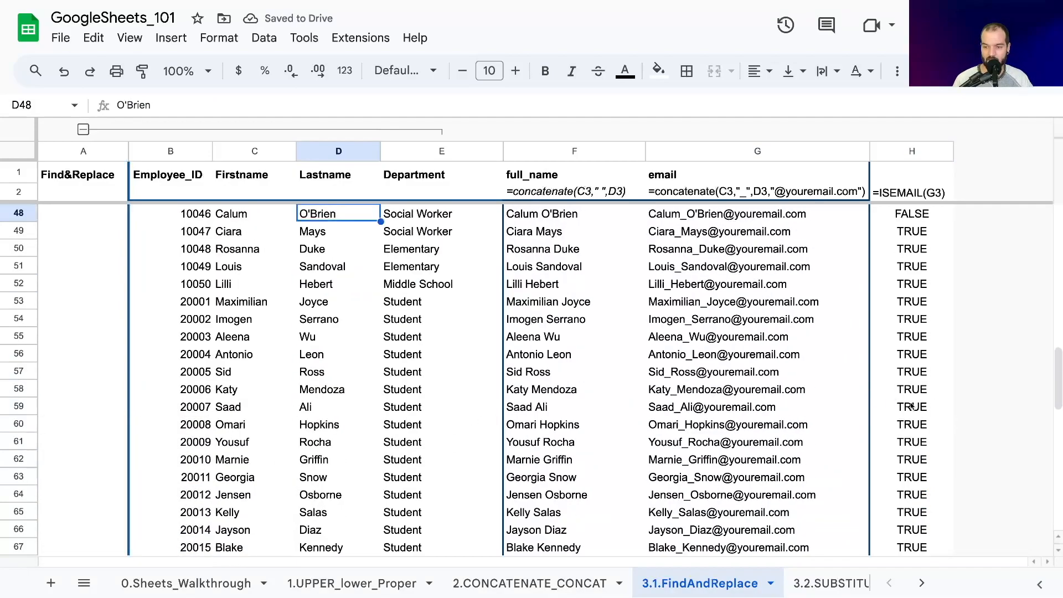
{"action": "scroll", "coordinate": [908, 408], "scroll_direction": "down", "scroll_amount": 1}
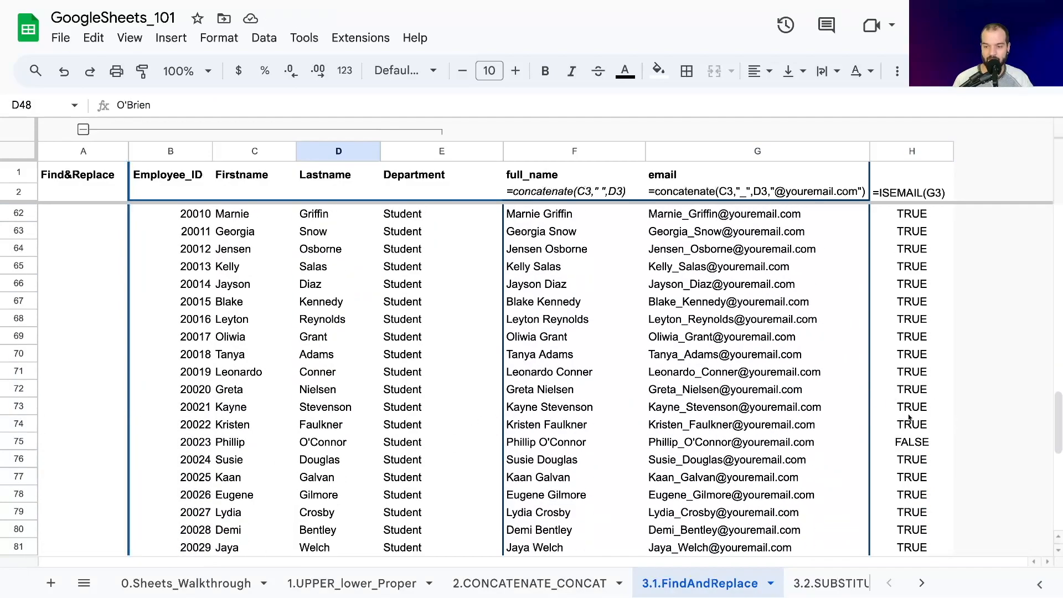
{"action": "left_click", "coordinate": [700, 446]}
{"action": "scroll", "coordinate": [885, 442], "scroll_direction": "down", "scroll_amount": 8}
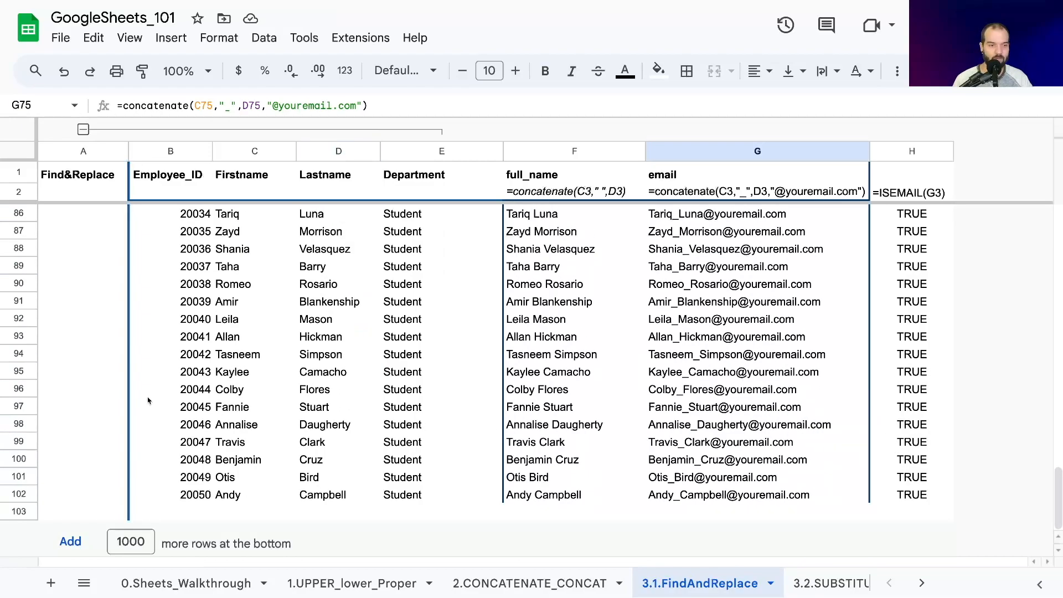
- List what has to be removed in A3:A5: the heading "REMOVE:", the word "spaces", and an apostrophe shown as text
{"action": "left_click", "coordinate": [81, 349]}
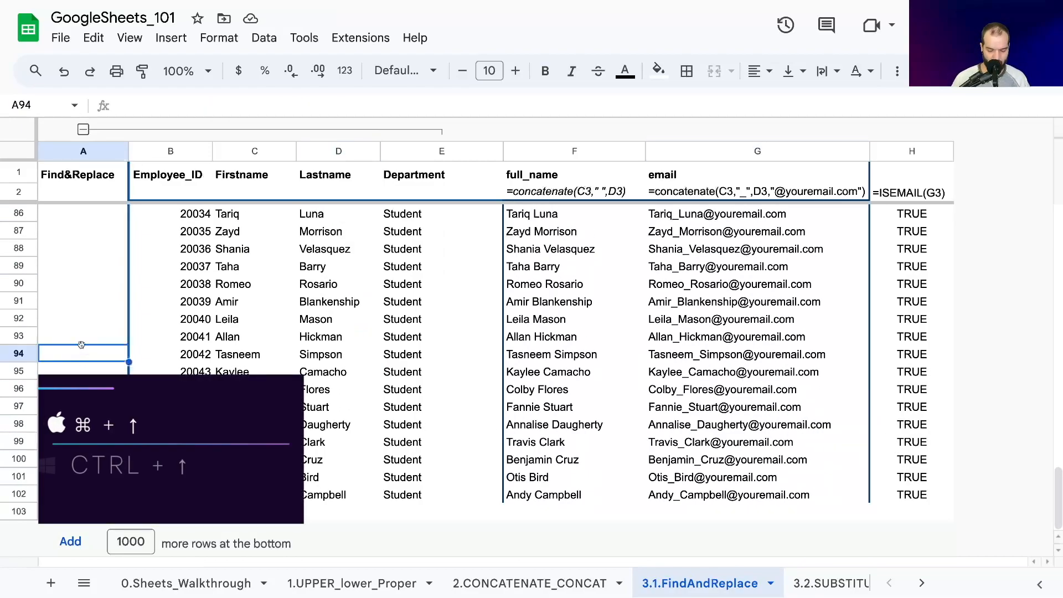
{"action": "key", "text": "ctrl+Up"}
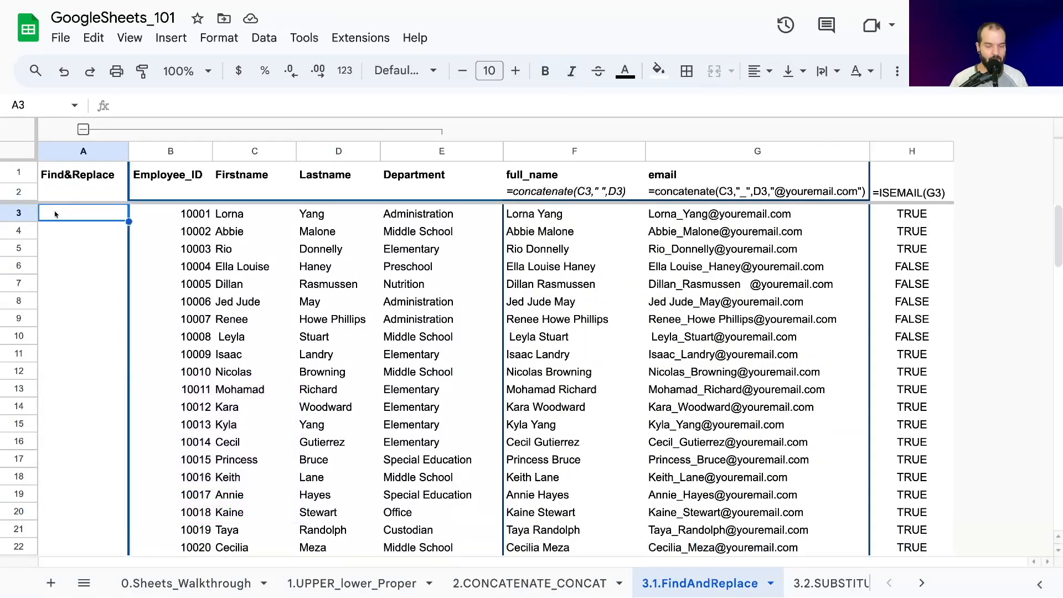
{"action": "type", "text": "REMOVE:"}
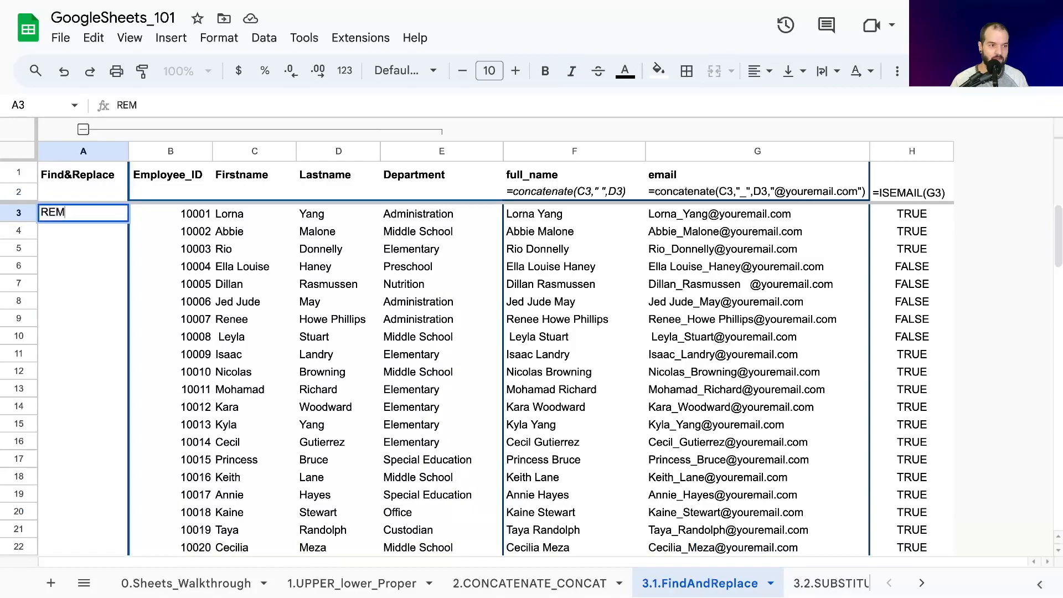
{"action": "key", "text": "Return"}
{"action": "type", "text": "spaces"}
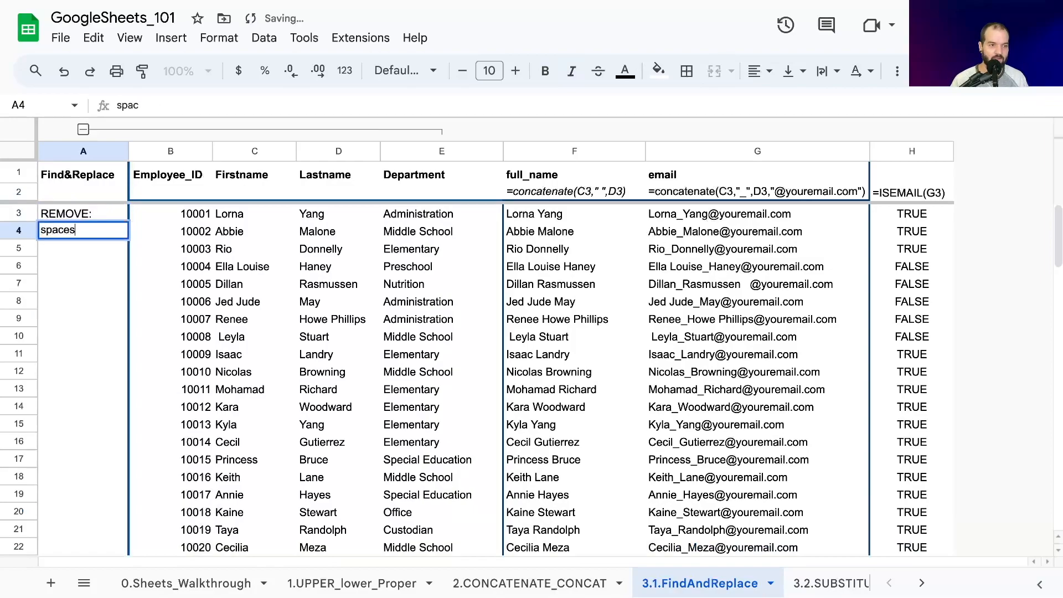
{"action": "key", "text": "Return"}
{"action": "type", "text": "'"}
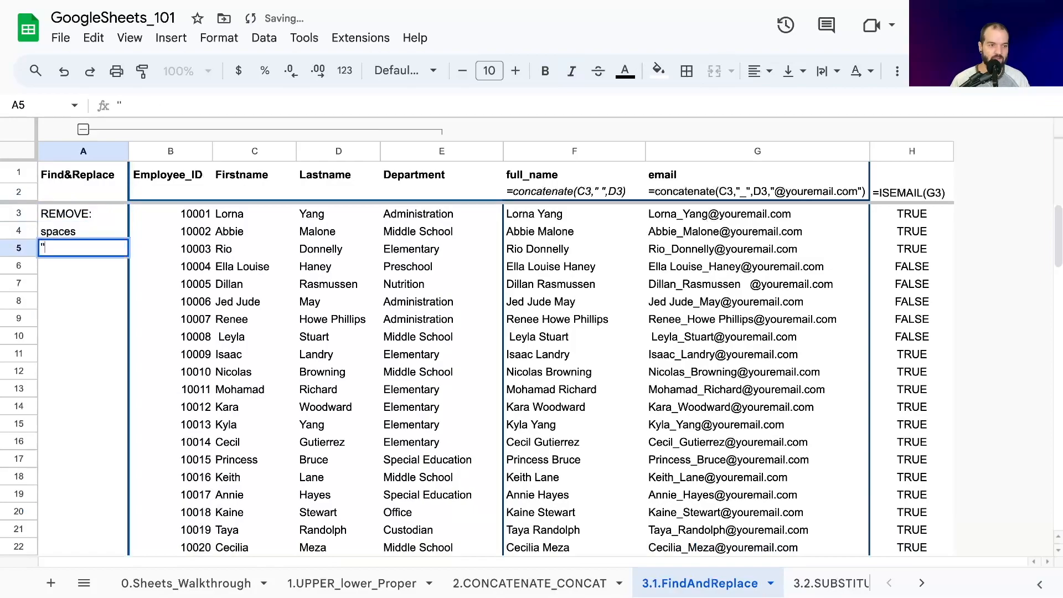
{"action": "left_click", "coordinate": [130, 101]}
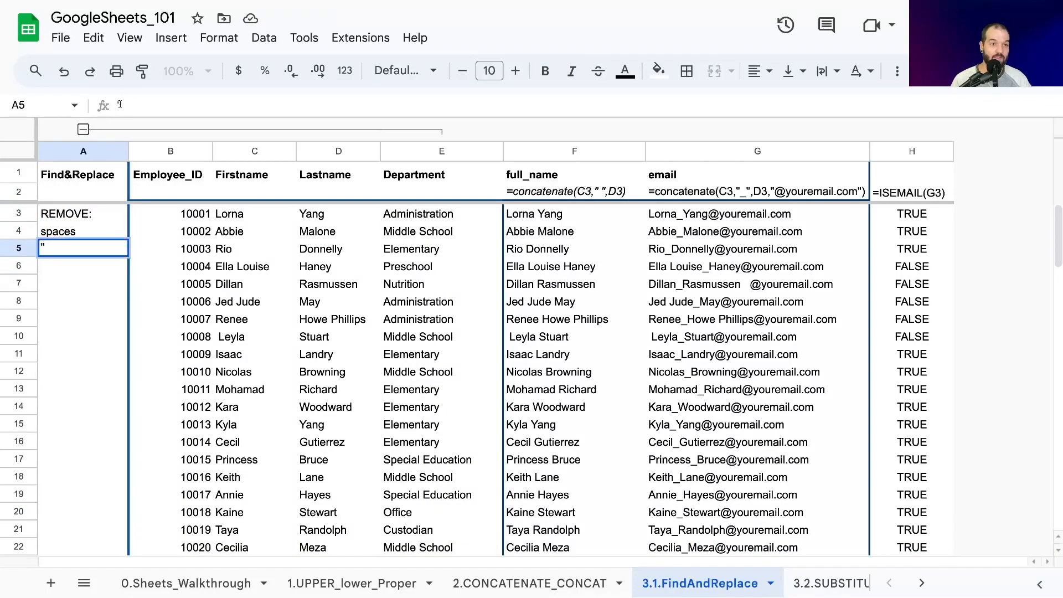
{"action": "left_click", "coordinate": [78, 253]}
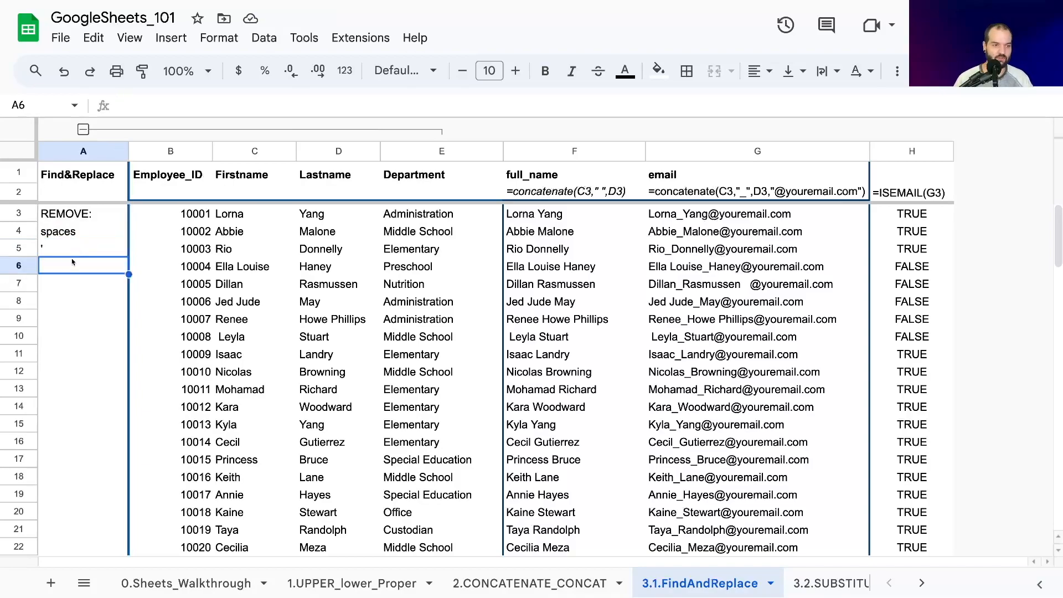
- Try entering a literal equals sign in A6 with a leading apostrophe, and clear the cell
{"action": "left_click", "coordinate": [68, 273]}
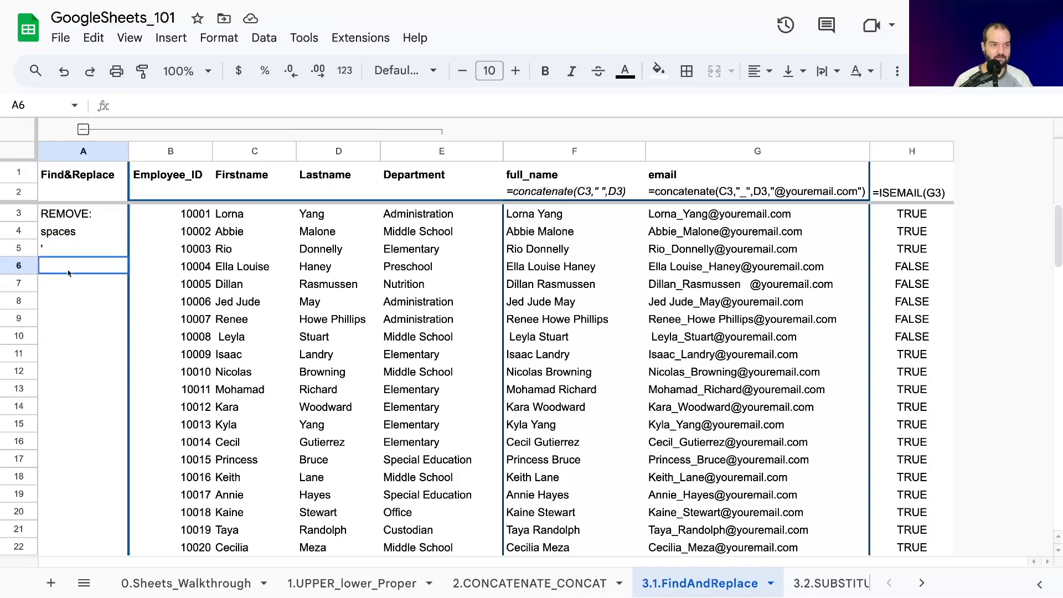
{"action": "type", "text": "="}
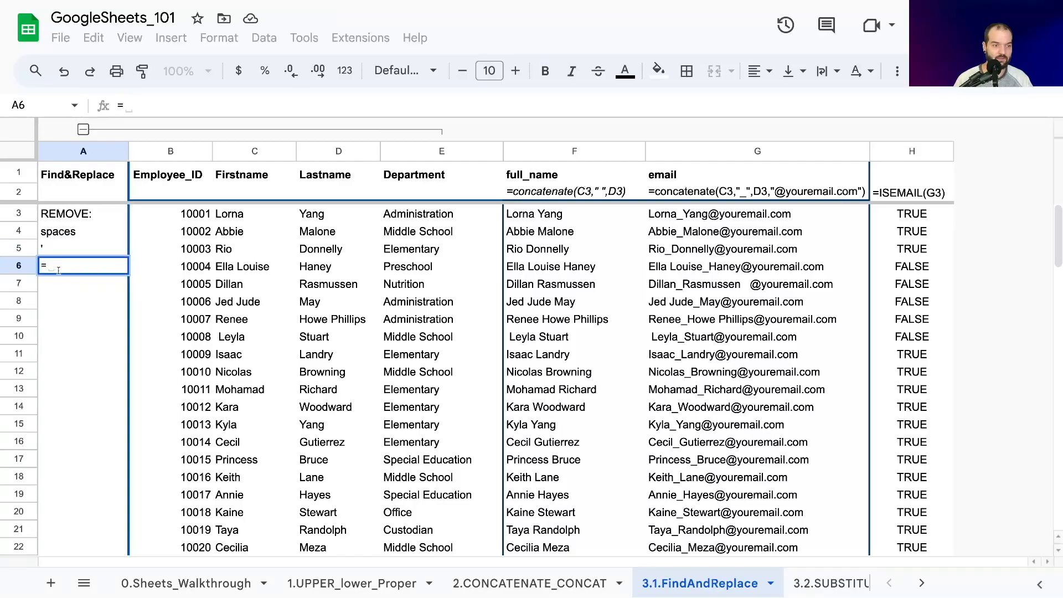
{"action": "key", "text": "Return"}
{"action": "left_click", "coordinate": [713, 344]}
{"action": "key", "text": "Escape"}
{"action": "type", "text": "'="}
{"action": "key", "text": "Return"}
{"action": "left_click", "coordinate": [66, 266]}
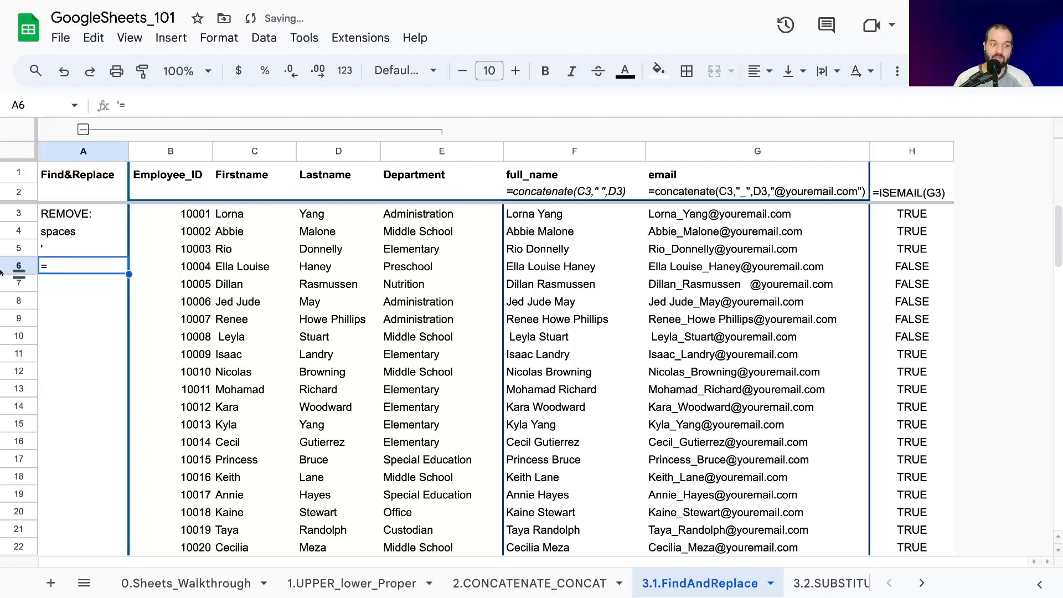
{"action": "key", "text": "Return"}
{"action": "left_click", "coordinate": [79, 287]}
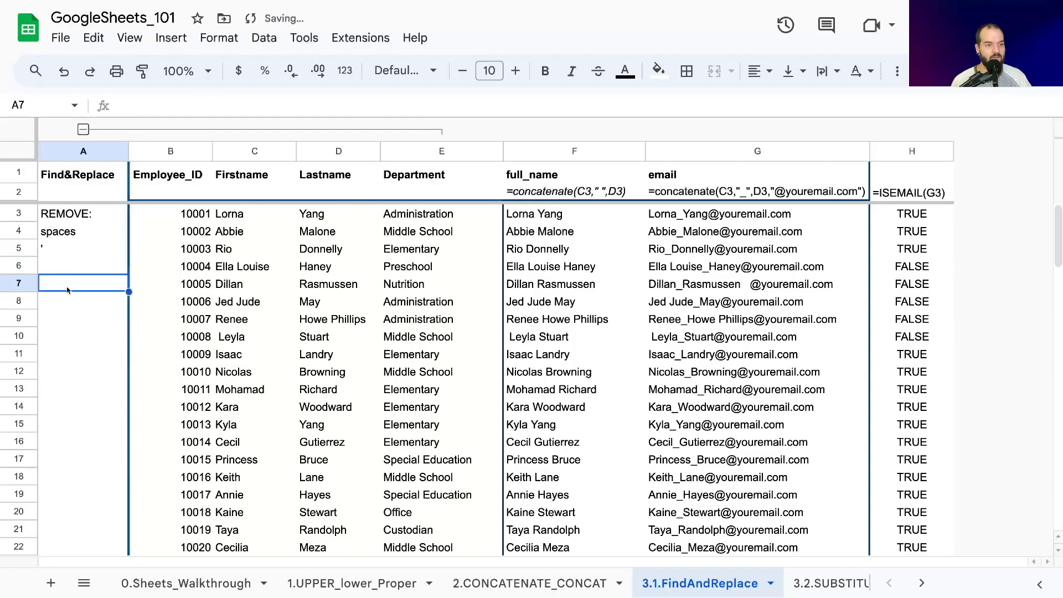
- Inspect the email formulas in G4 and G7, checking which cells the G7 address is built from
{"action": "left_click", "coordinate": [60, 237]}
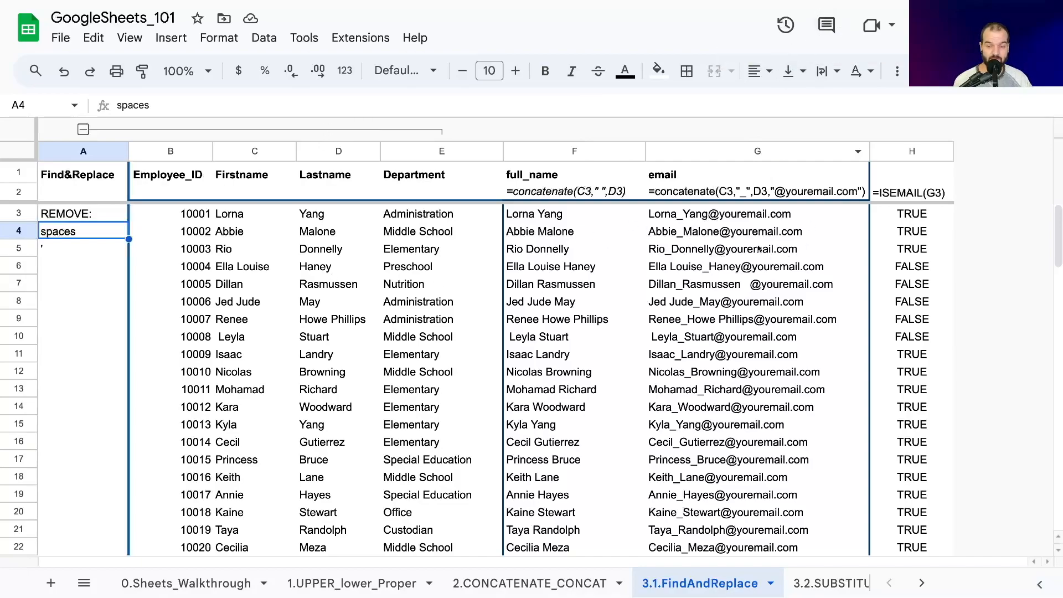
{"action": "left_click", "coordinate": [675, 232]}
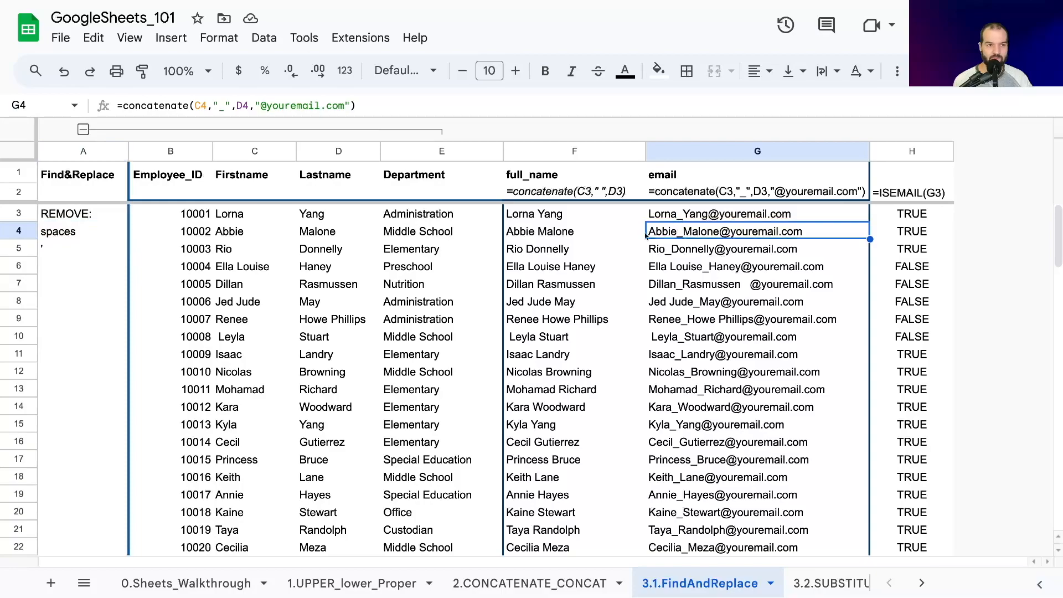
{"action": "left_click", "coordinate": [653, 288]}
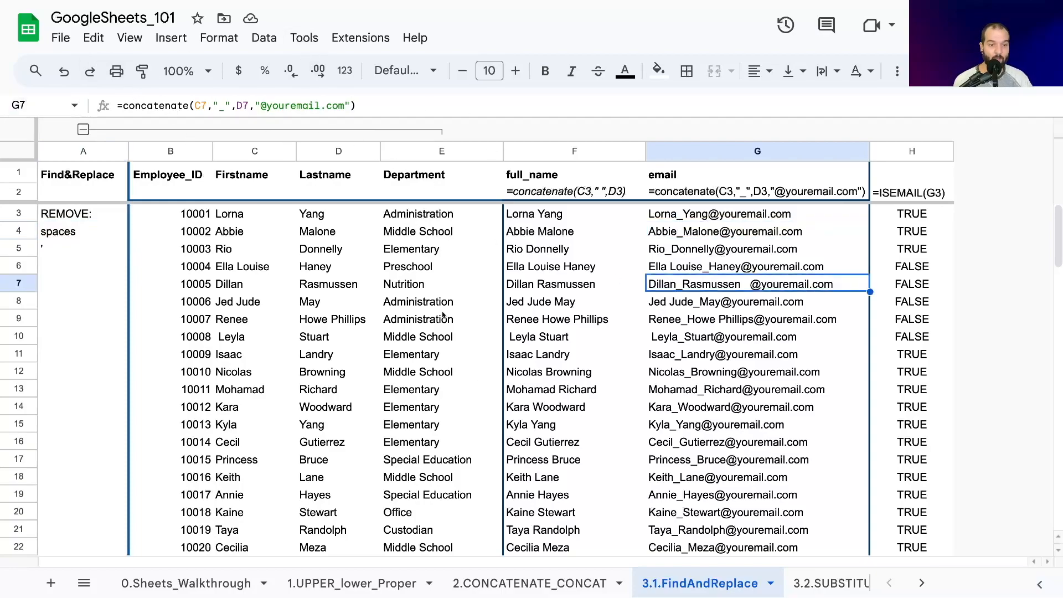
{"action": "left_click", "coordinate": [683, 338]}
{"action": "left_click", "coordinate": [657, 284]}
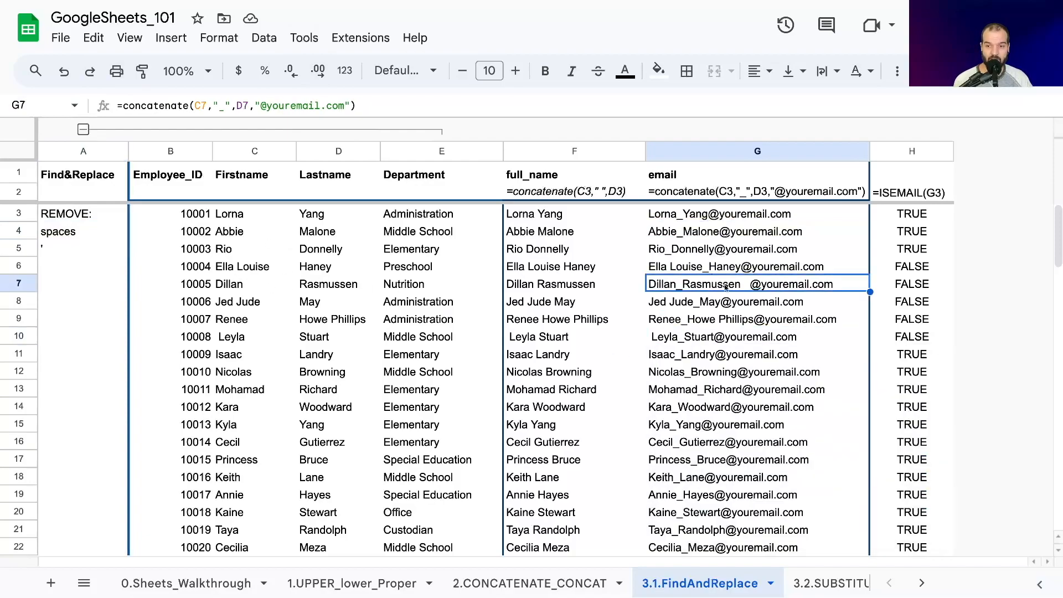
{"action": "double_click", "coordinate": [742, 284]}
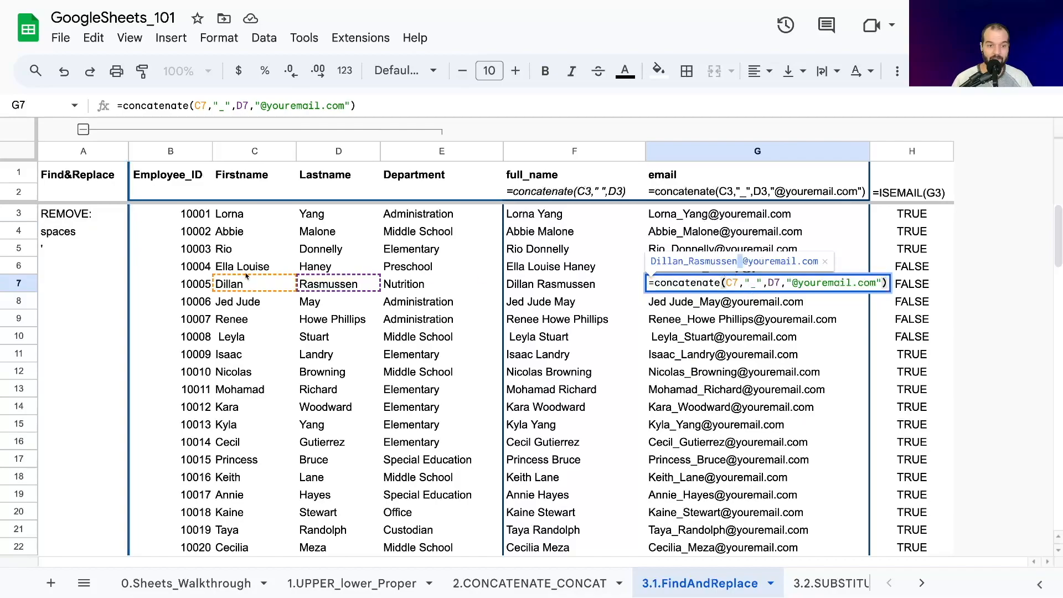
- Try deleting the trailing spaces from the last name in D7, and undo the edit
{"action": "left_click", "coordinate": [308, 294]}
{"action": "left_click", "coordinate": [303, 286]}
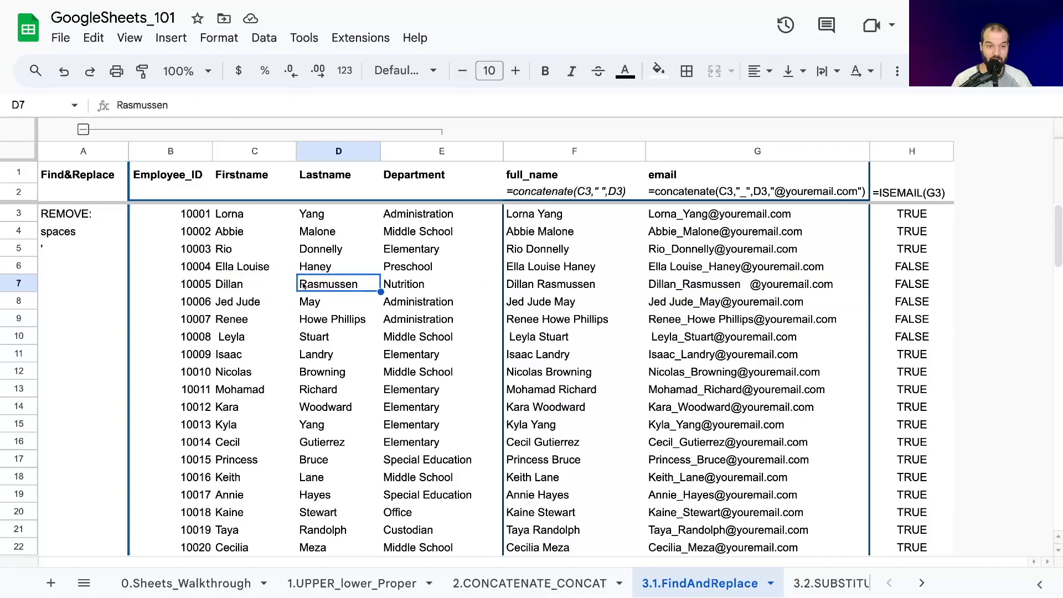
{"action": "double_click", "coordinate": [309, 285]}
{"action": "left_click_drag", "start_coordinate": [357, 283], "coordinate": [413, 287]}
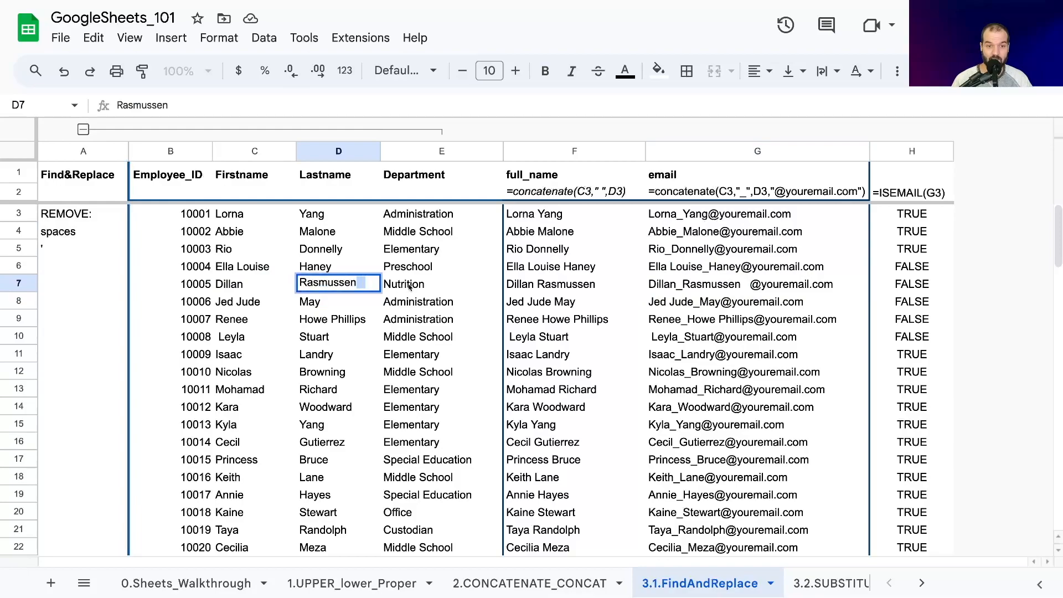
{"action": "key", "text": "BackSpace"}
{"action": "left_click", "coordinate": [331, 302]}
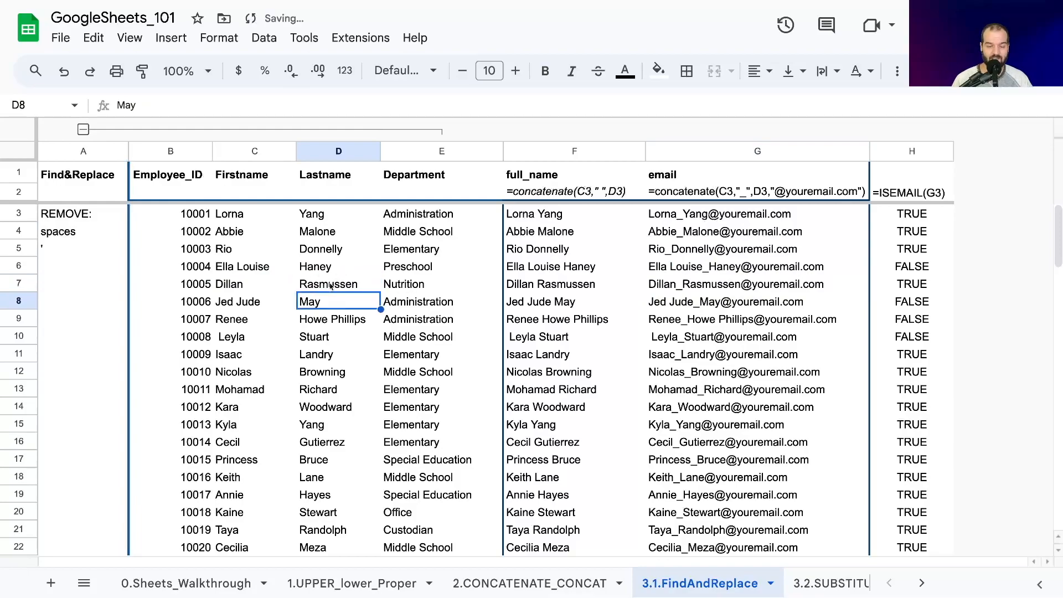
{"action": "left_click", "coordinate": [332, 283]}
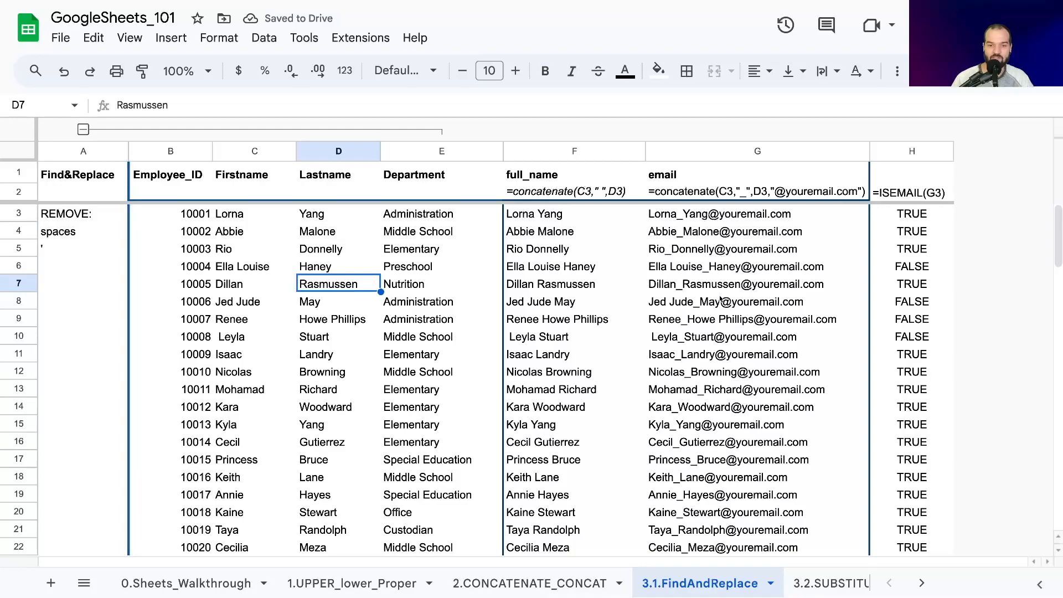
{"action": "key", "text": "super+z"}
{"action": "key", "text": "Return"}
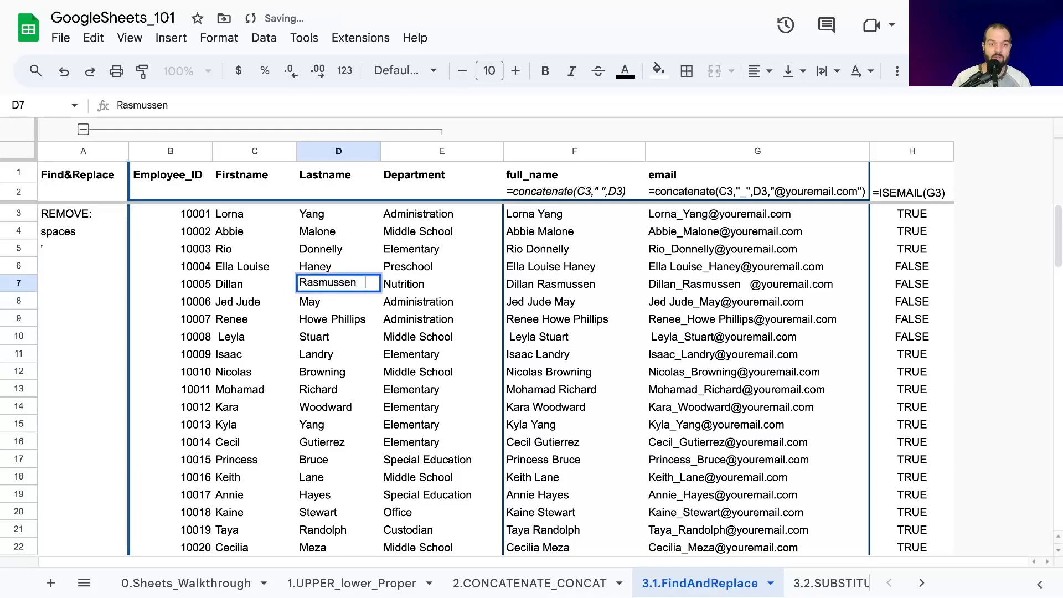
{"action": "key", "text": "Return"}
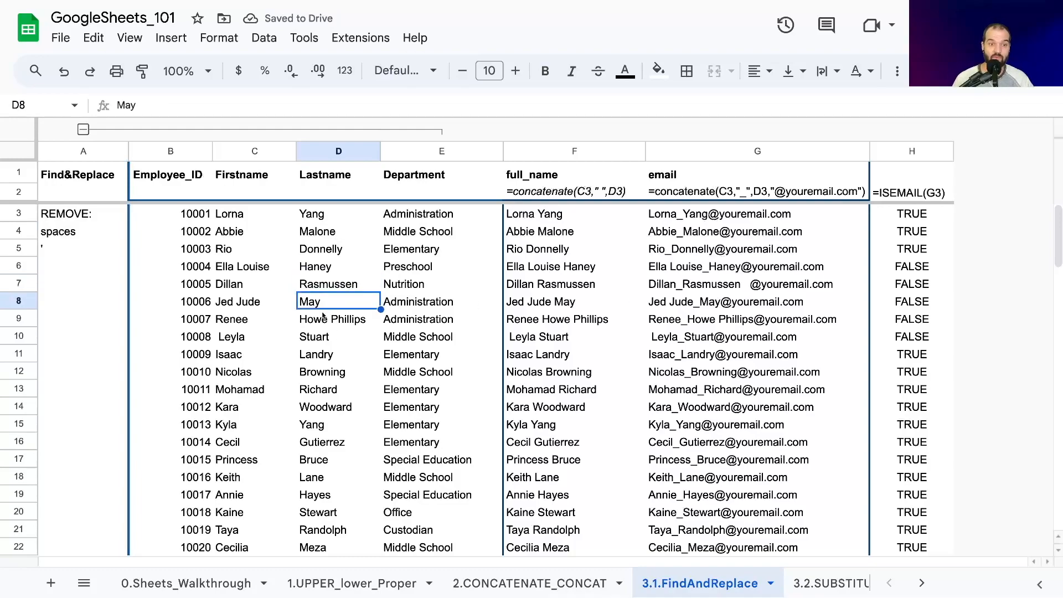
{"action": "left_click", "coordinate": [332, 283]}
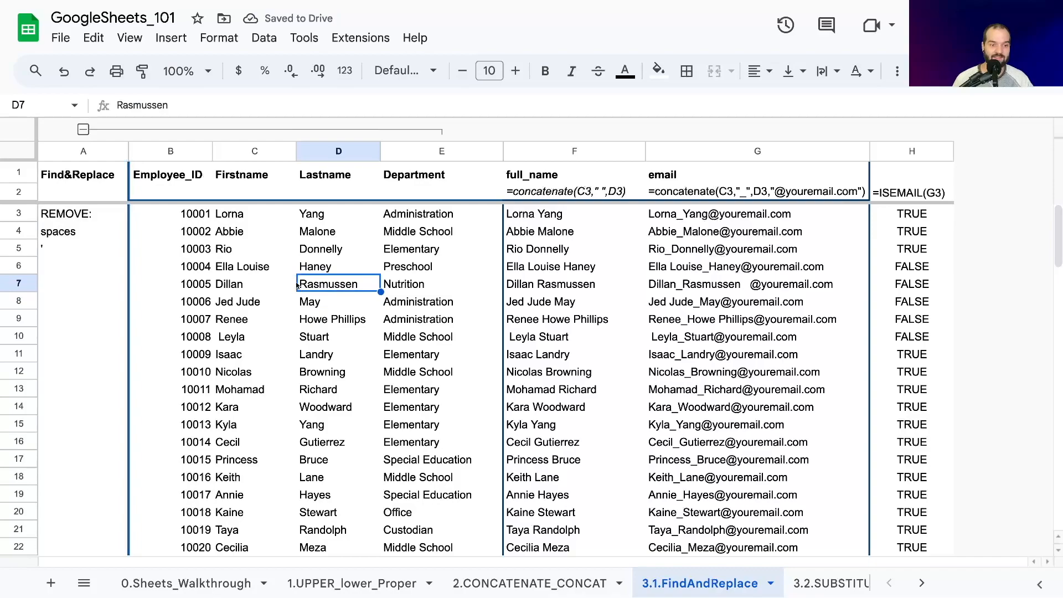
- Try removing the space inside the first name in C8, check the full-name formula in F8, and put the space back
{"action": "double_click", "coordinate": [243, 303]}
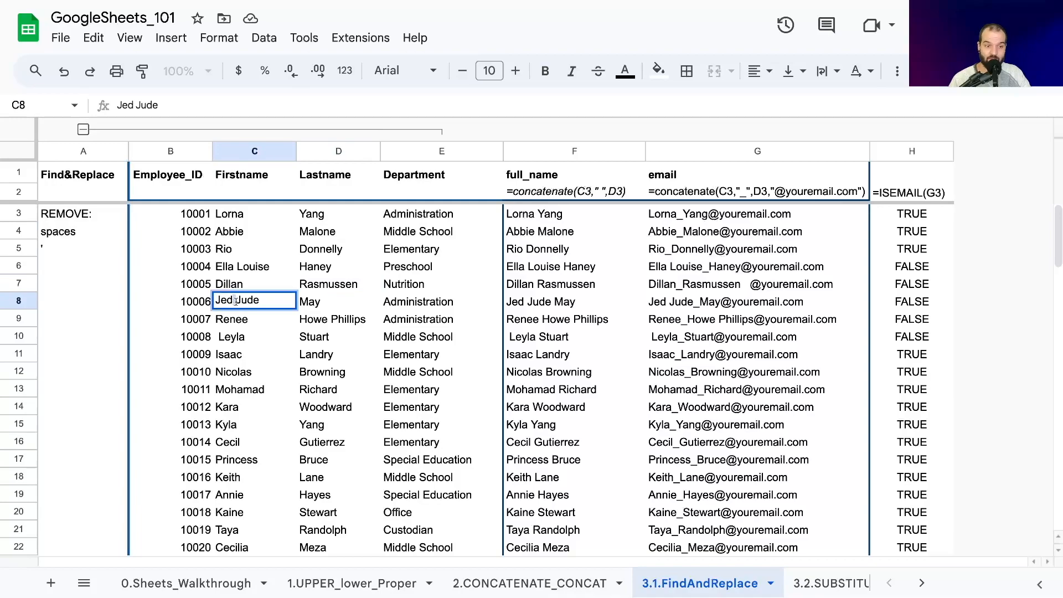
{"action": "key", "text": "BackSpace"}
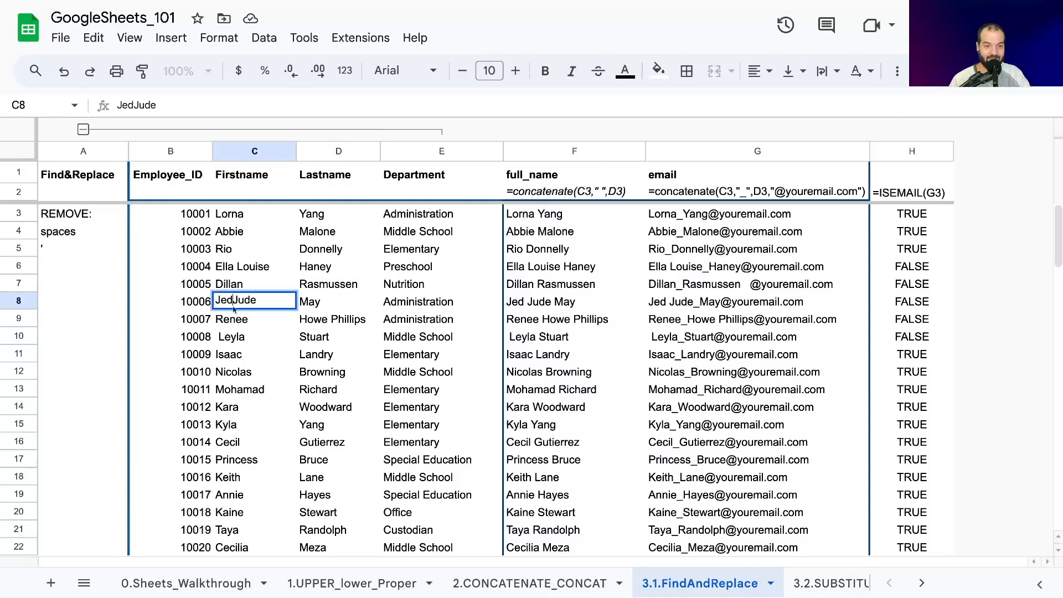
{"action": "key", "text": "Return"}
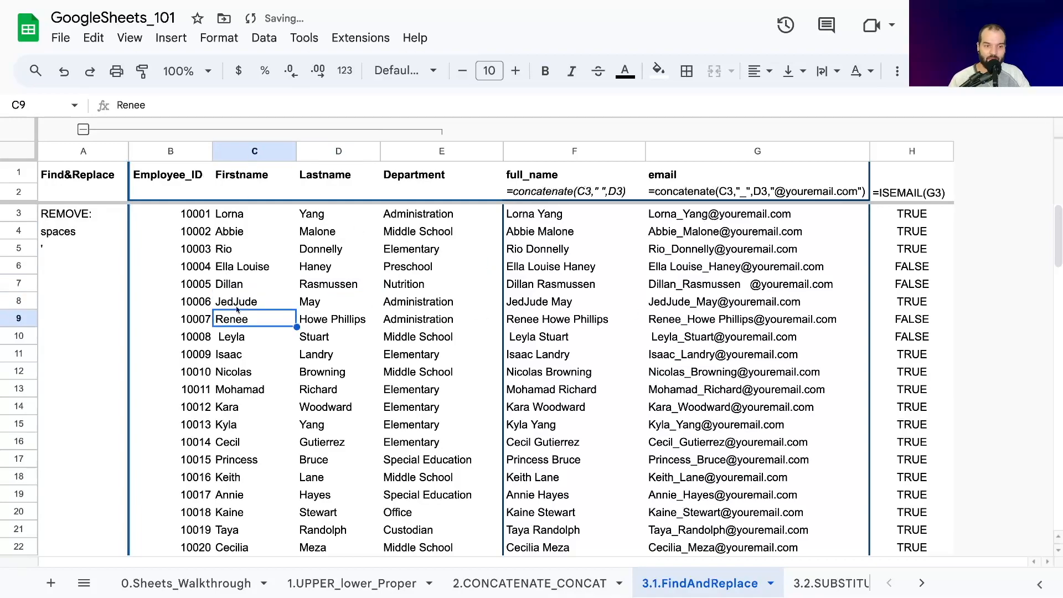
{"action": "left_click", "coordinate": [232, 301]}
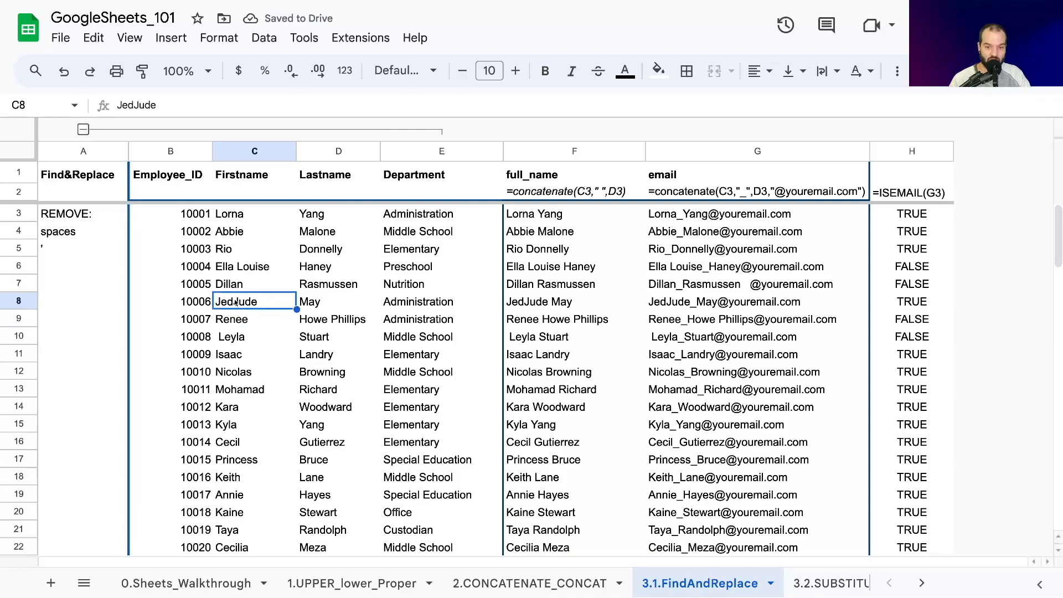
{"action": "left_click", "coordinate": [533, 303]}
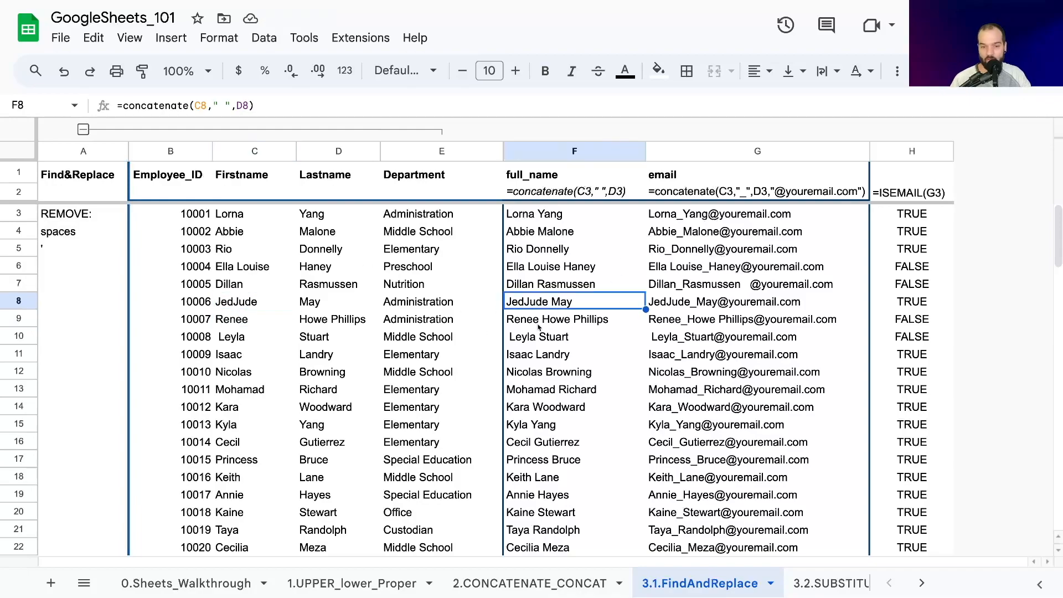
{"action": "double_click", "coordinate": [231, 306]}
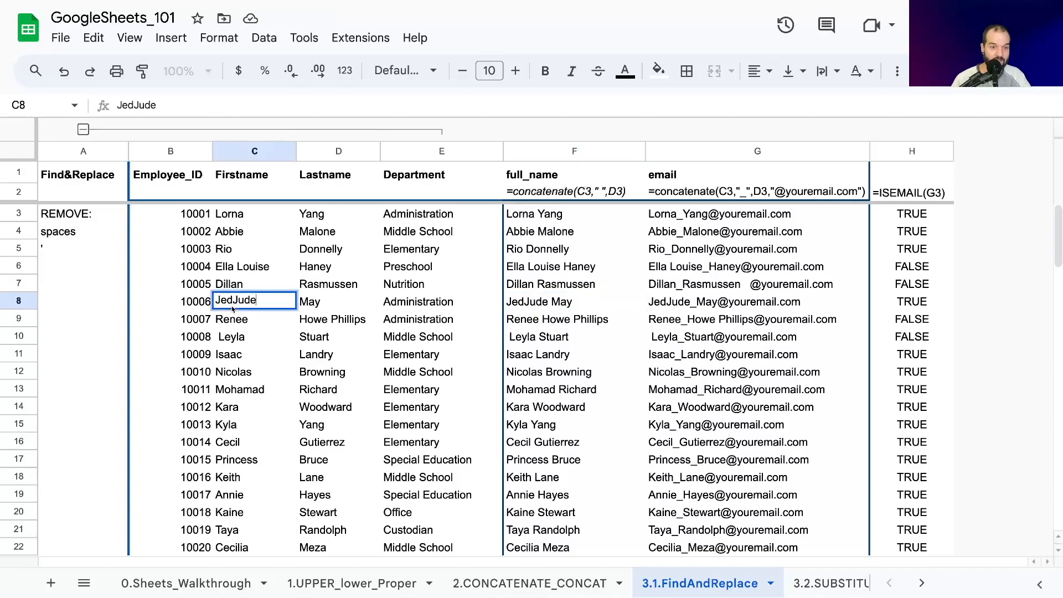
{"action": "left_click", "coordinate": [233, 299]}
{"action": "key", "text": "Return"}
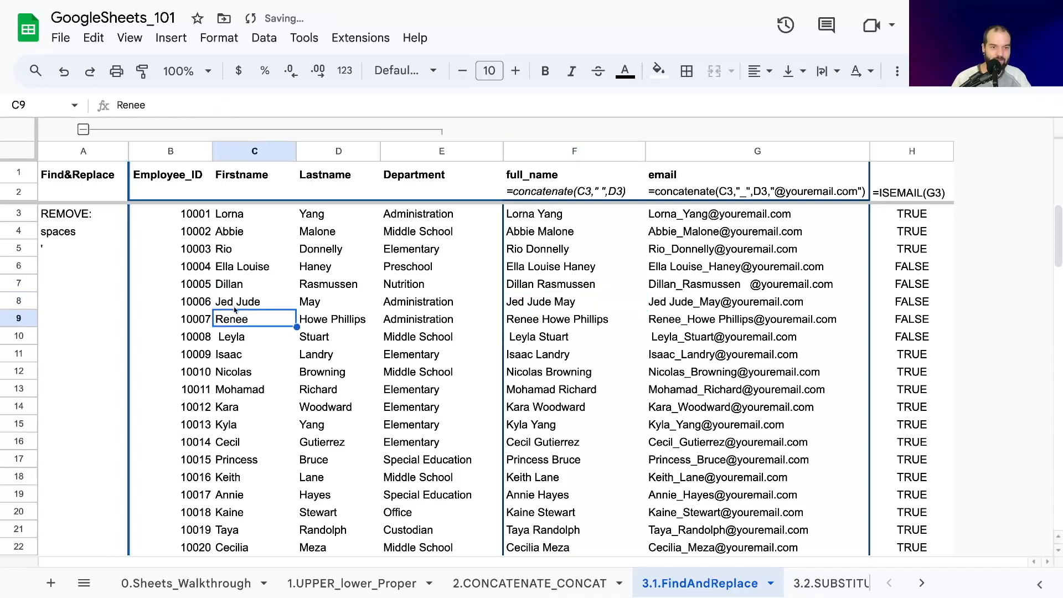
{"action": "left_click", "coordinate": [236, 306]}
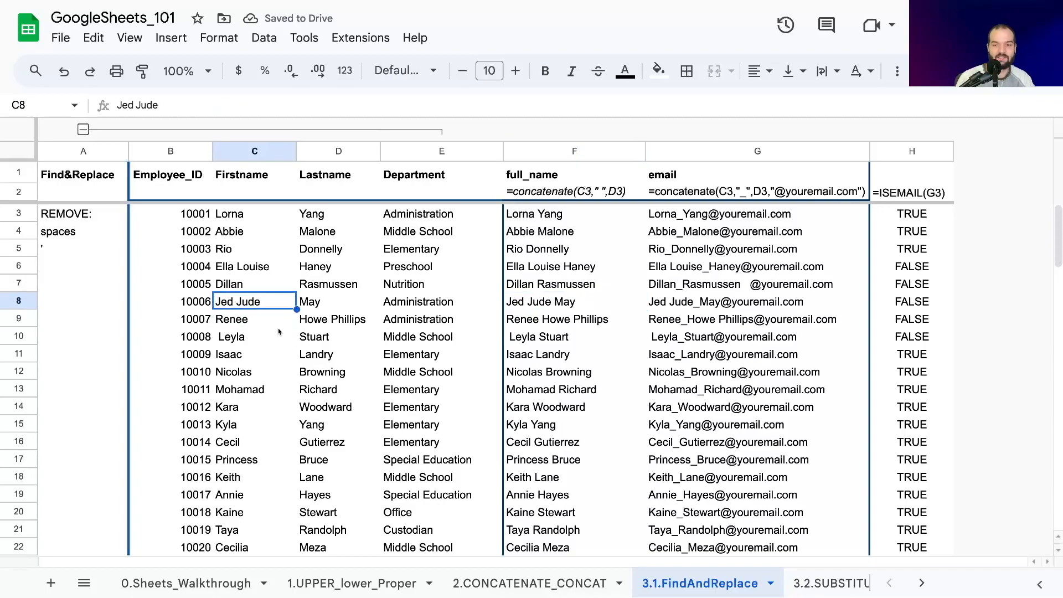
- Copy the whole email column G and paste it over itself as values only
{"action": "left_click", "coordinate": [693, 149]}
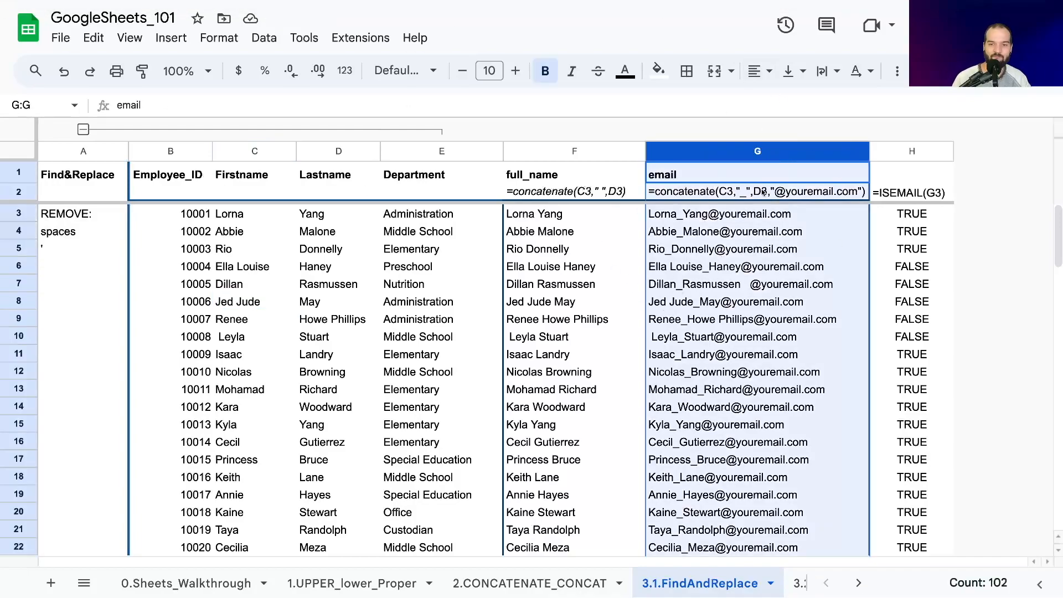
{"action": "key", "text": "ctrl+c"}
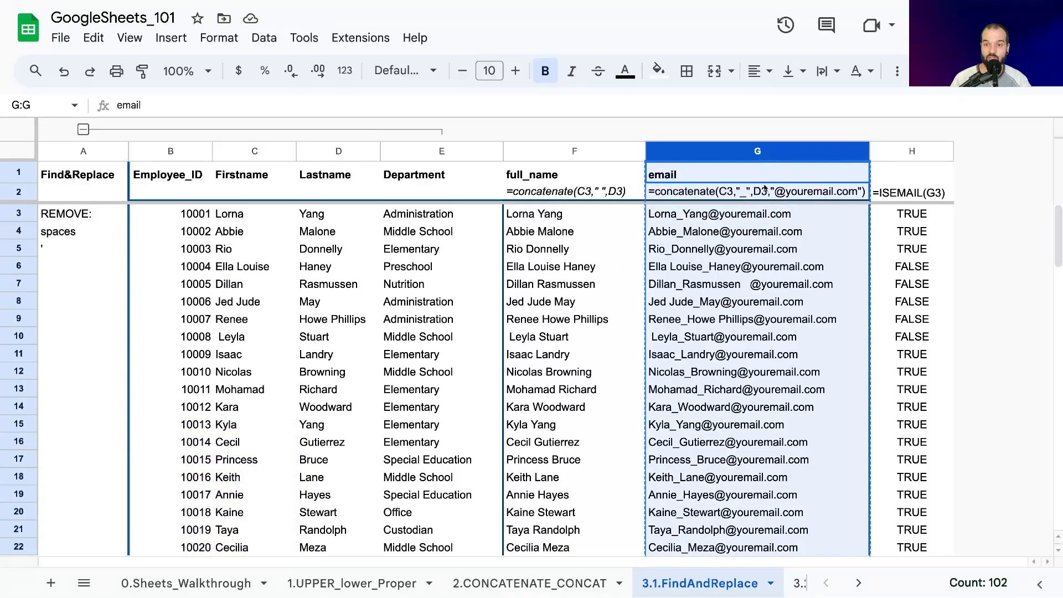
{"action": "right_click", "coordinate": [763, 175]}
{"action": "mouse_move", "coordinate": [819, 165]}
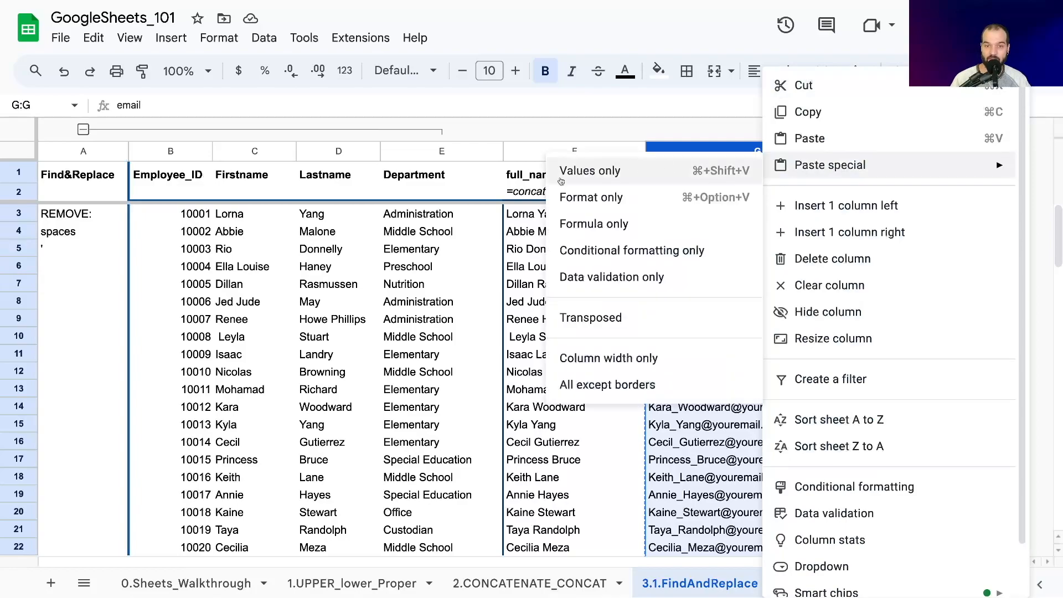
{"action": "left_click", "coordinate": [595, 169]}
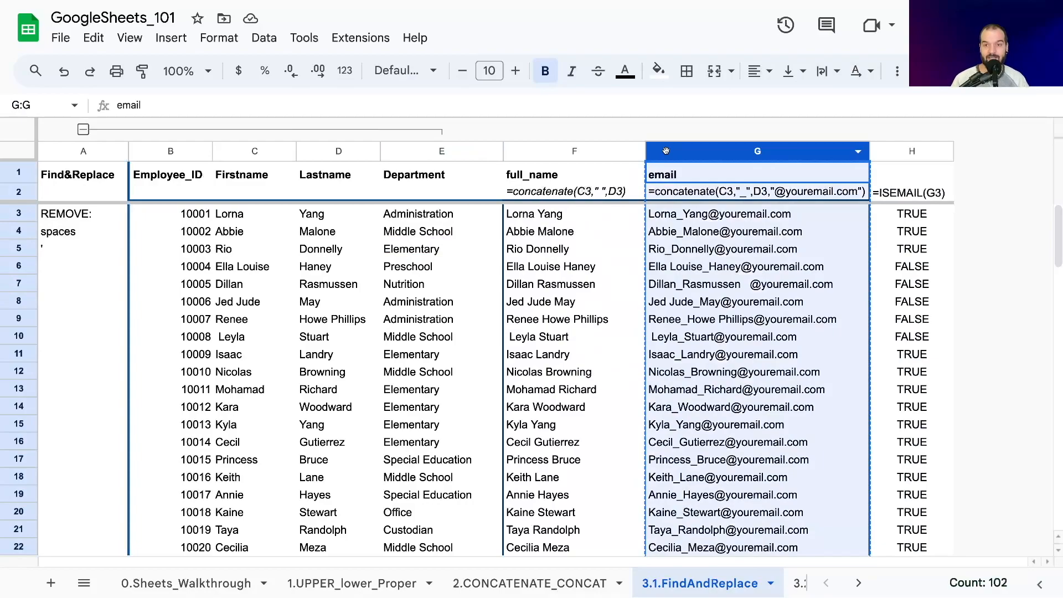
- Paste the copied email column G in place as plain values and check the contents of cells G4 and G7
{"action": "key", "text": "ctrl+shift+v"}
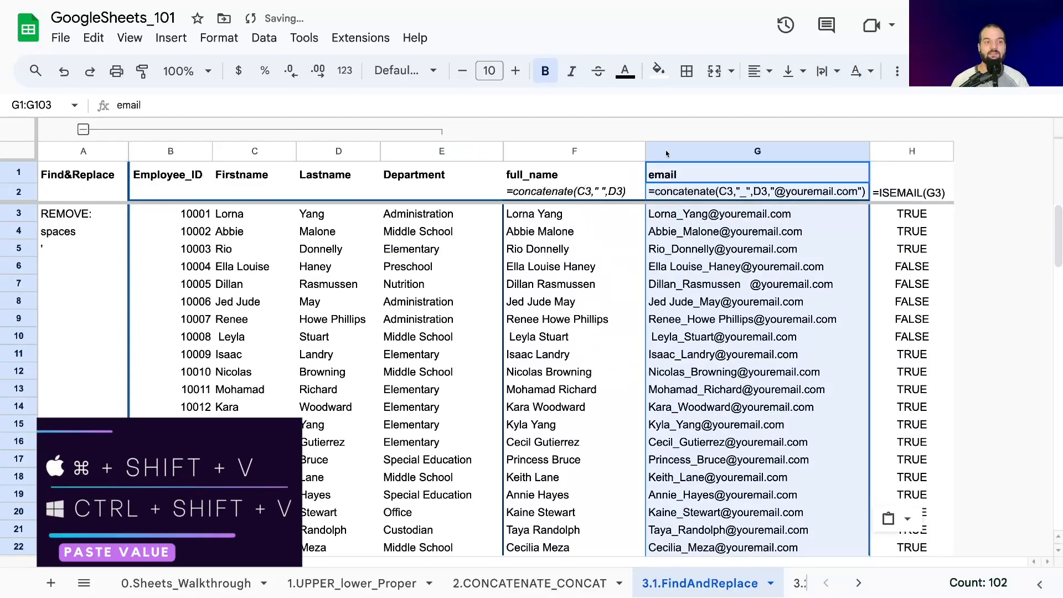
{"action": "left_click", "coordinate": [673, 231]}
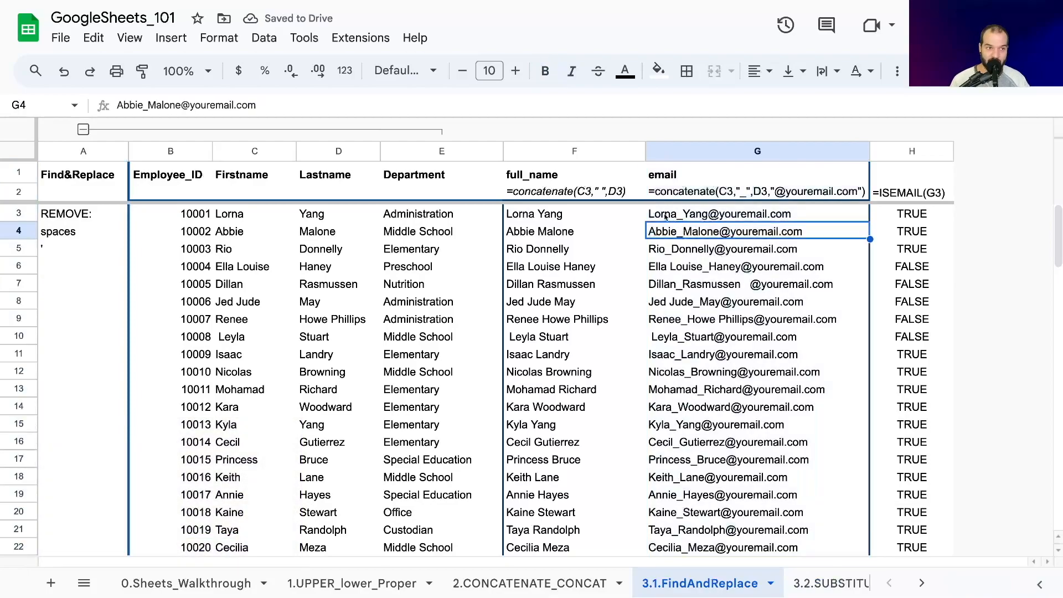
{"action": "left_click", "coordinate": [693, 255]}
{"action": "left_click", "coordinate": [613, 273]}
{"action": "left_click", "coordinate": [653, 286]}
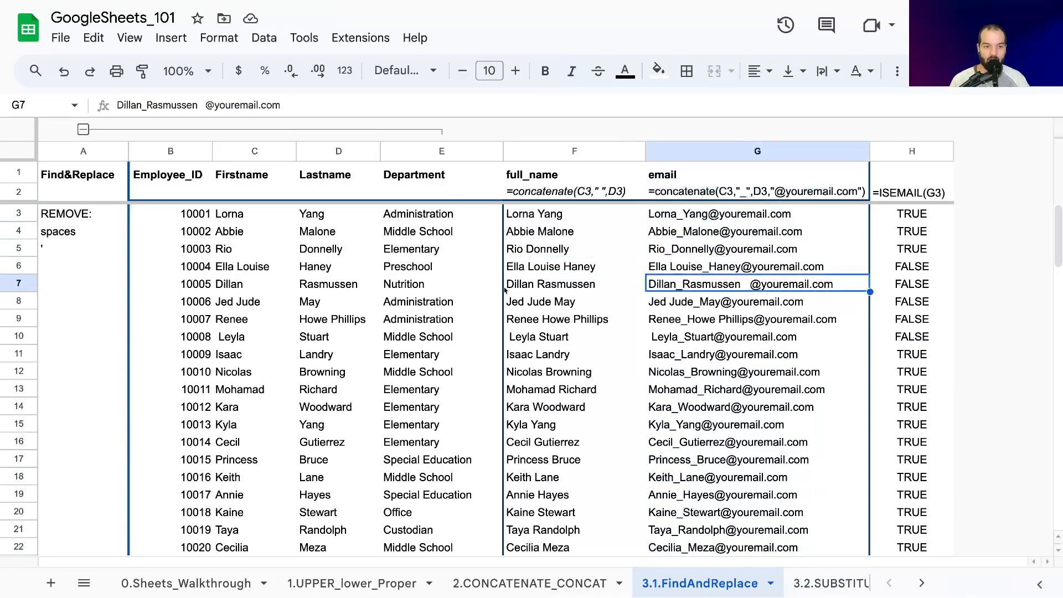
- Try deleting the spaces before the @ in the G7 email, check the source names in row 7, and undo the edit
{"action": "double_click", "coordinate": [739, 287]}
{"action": "key", "text": "Delete"}
{"action": "key", "text": "Delete"}
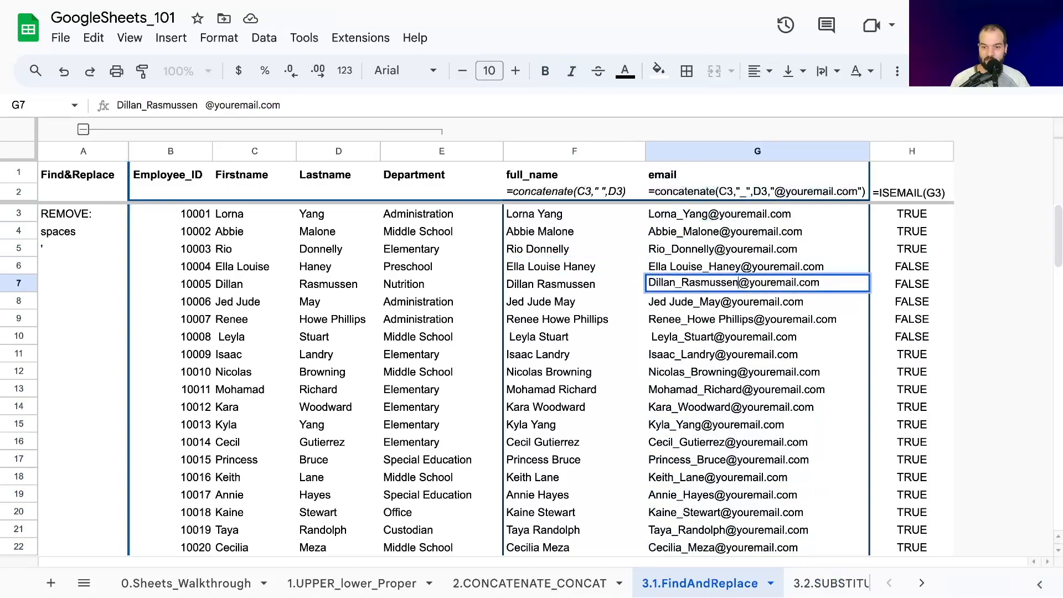
{"action": "key", "text": "Return"}
{"action": "left_click", "coordinate": [246, 287]}
{"action": "left_click", "coordinate": [303, 289]}
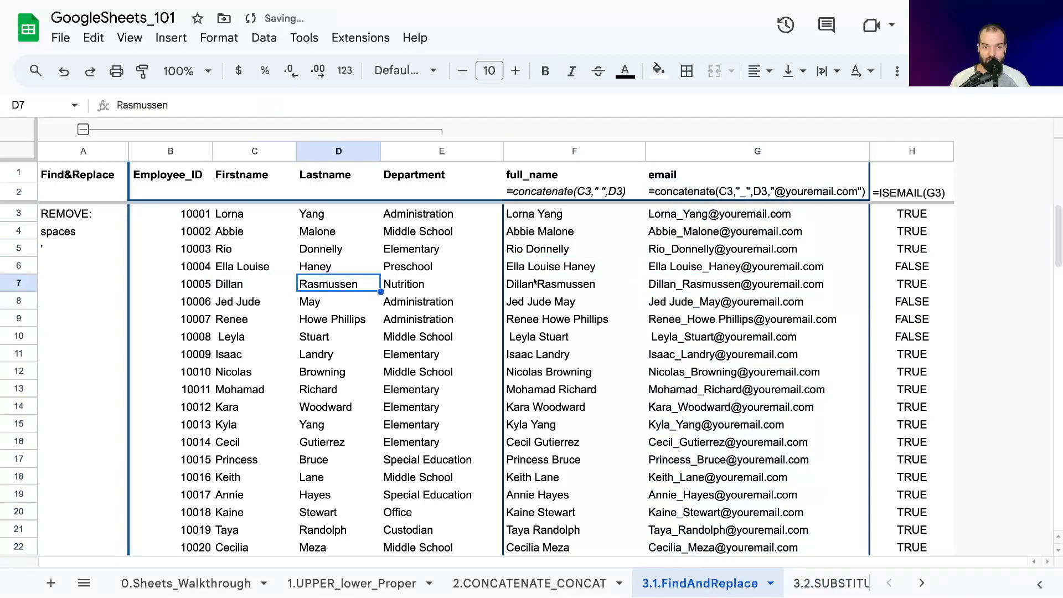
{"action": "left_click", "coordinate": [534, 281]}
{"action": "left_click", "coordinate": [702, 286]}
{"action": "key", "text": "ctrl+z"}
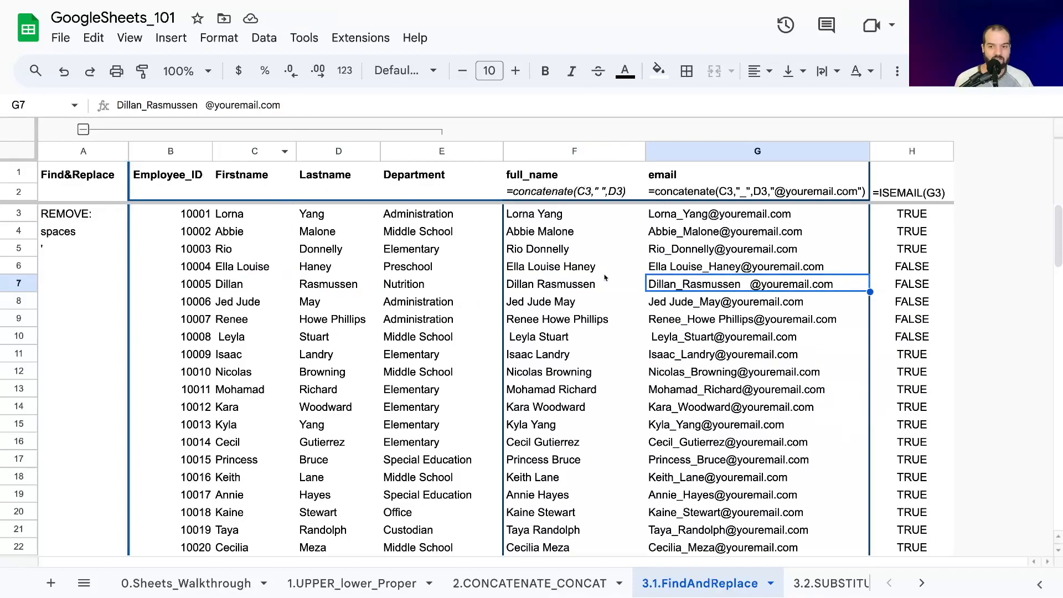
{"action": "left_click", "coordinate": [563, 288]}
{"action": "left_click", "coordinate": [539, 151]}
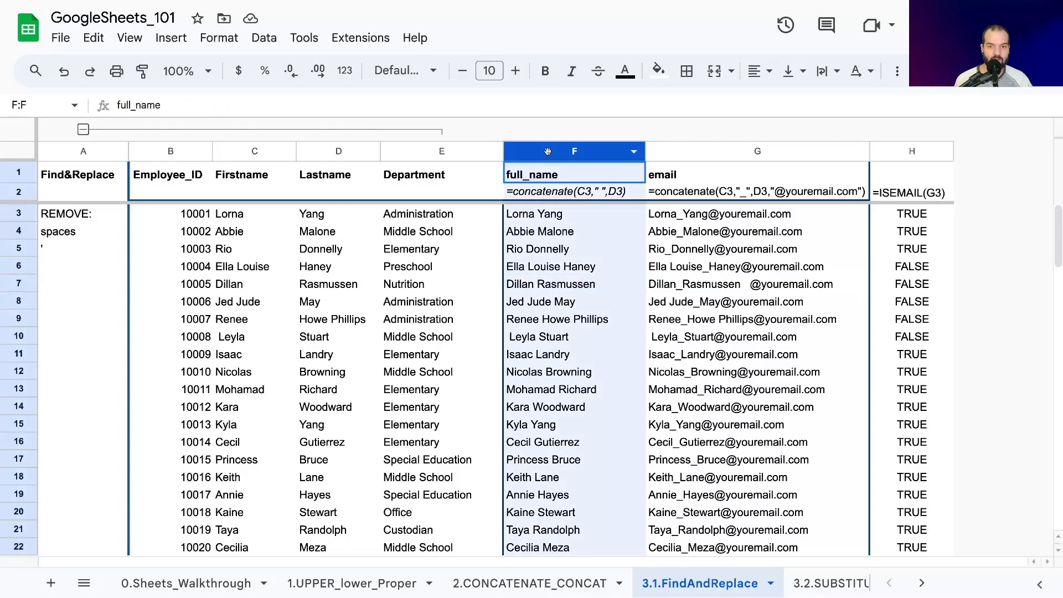
{"action": "left_click", "coordinate": [545, 302]}
{"action": "left_click", "coordinate": [549, 269]}
{"action": "left_click", "coordinate": [553, 151]}
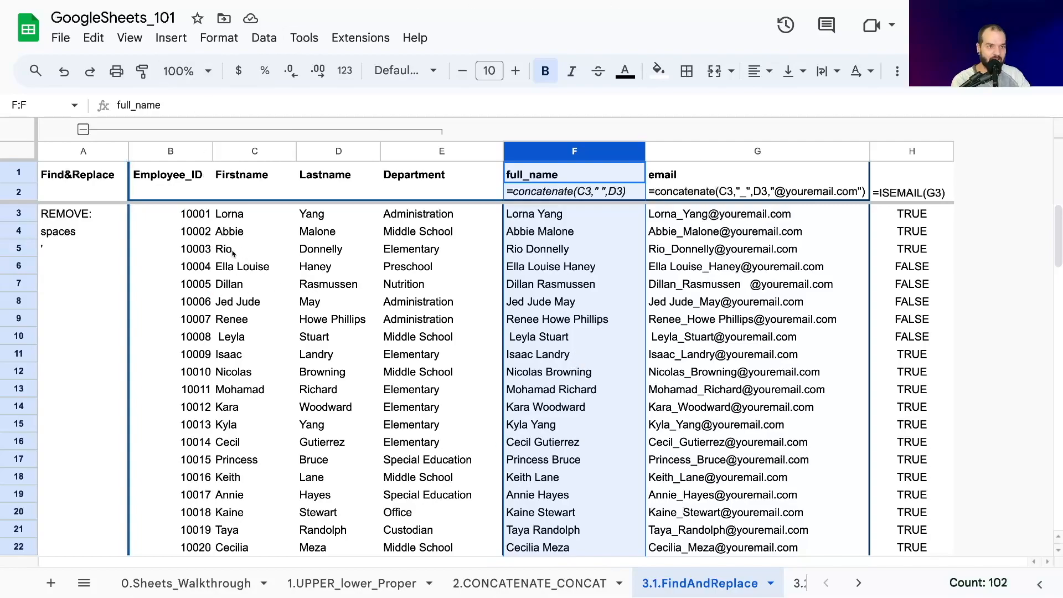
{"action": "left_click", "coordinate": [93, 39]}
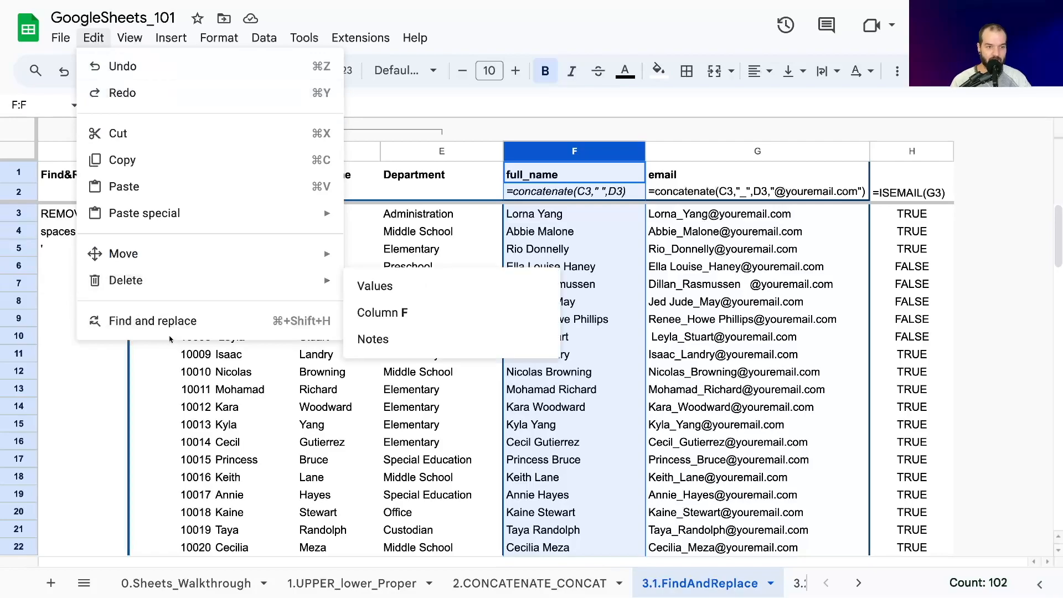
{"action": "left_click", "coordinate": [204, 378]}
{"action": "left_click", "coordinate": [363, 273]}
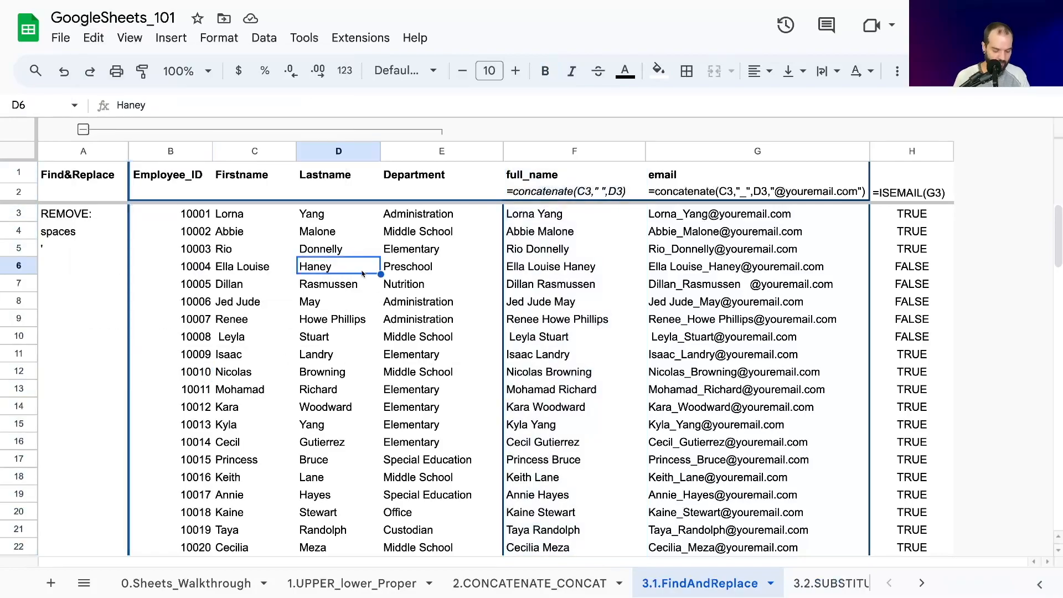
{"action": "key", "text": "ctrl+f"}
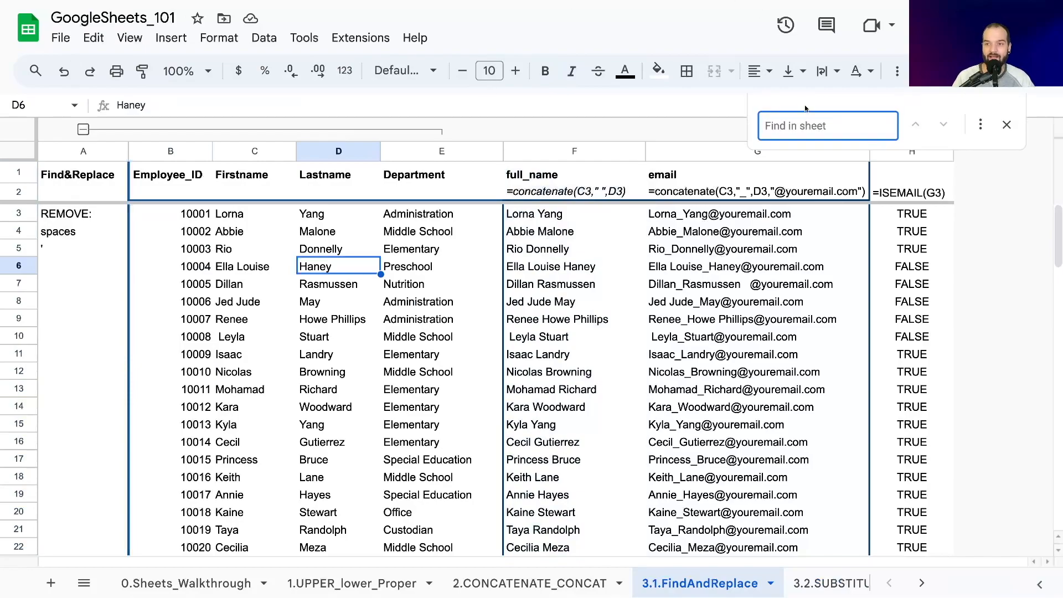
{"action": "left_click", "coordinate": [980, 125]}
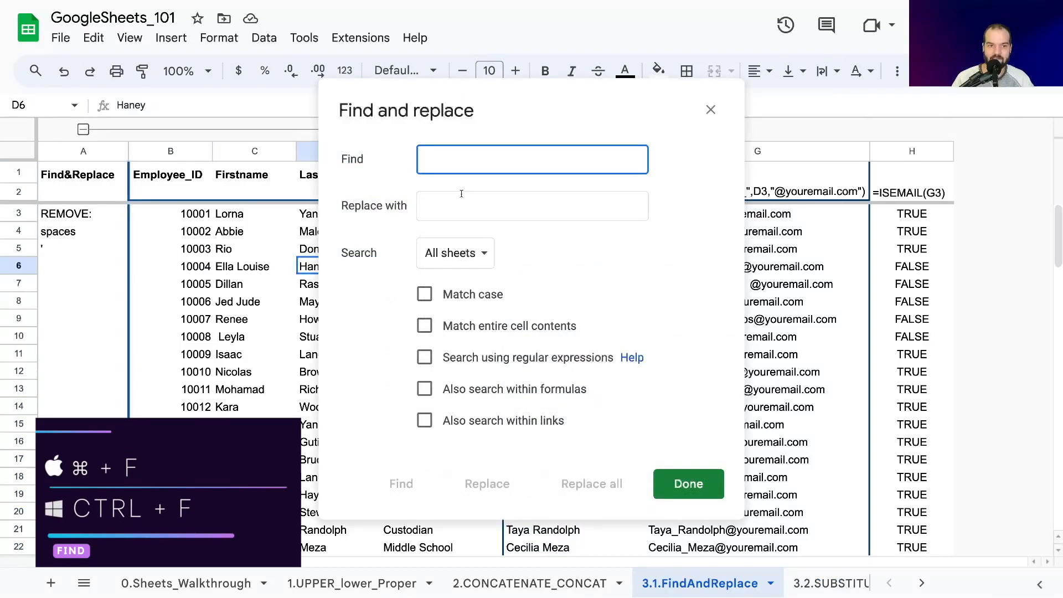
{"action": "left_click_drag", "start_coordinate": [525, 95], "coordinate": [366, 140]}
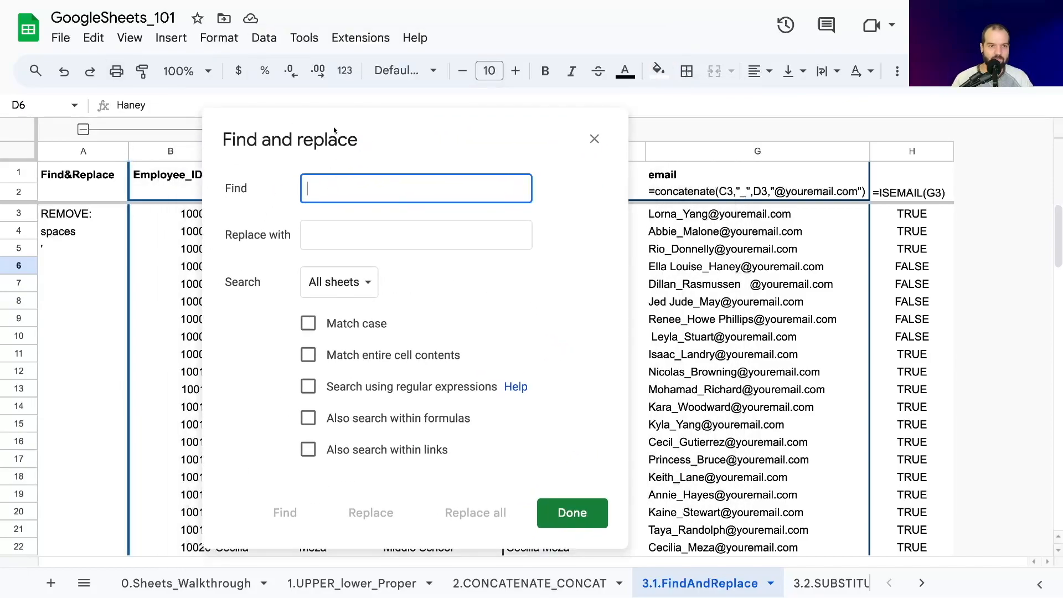
{"action": "left_click_drag", "start_coordinate": [335, 131], "coordinate": [438, 126]}
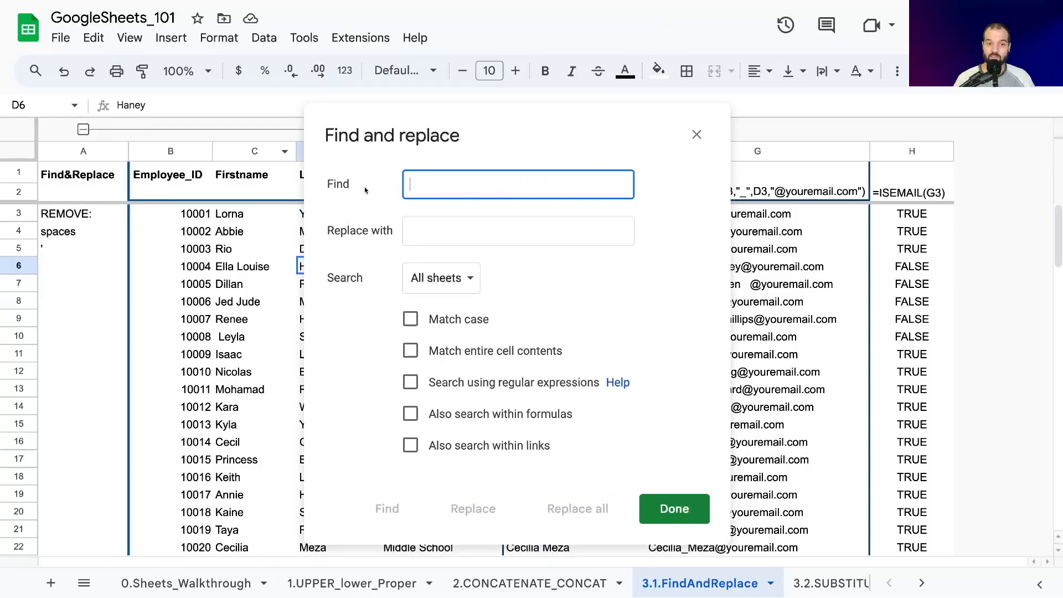
{"action": "left_click", "coordinate": [404, 239]}
{"action": "key", "text": "shift+Tab"}
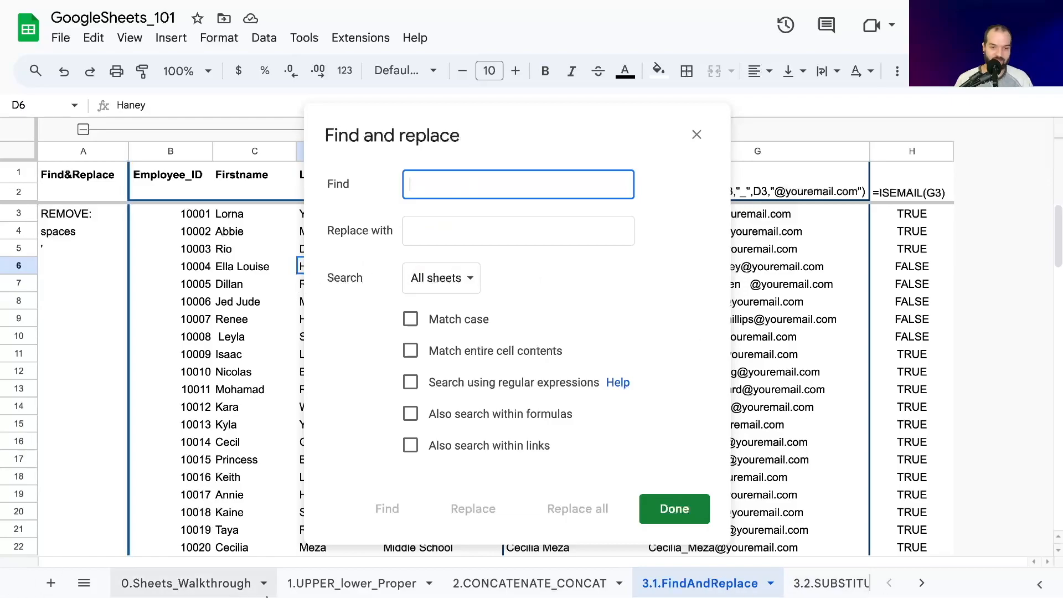
{"action": "left_click", "coordinate": [424, 286]}
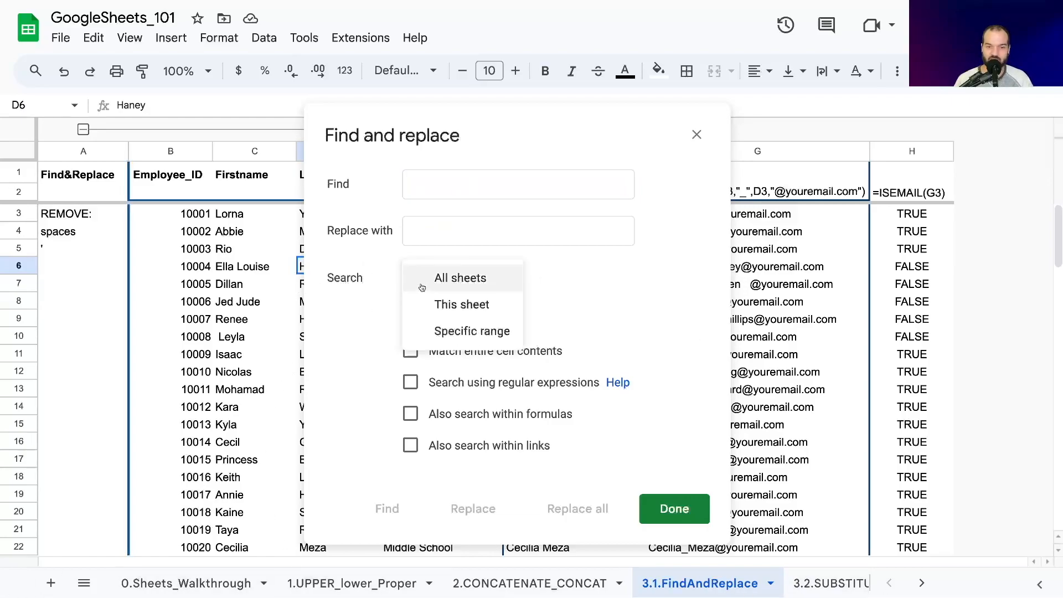
{"action": "left_click", "coordinate": [464, 332]}
{"action": "left_click_drag", "start_coordinate": [570, 277], "coordinate": [731, 272]}
{"action": "left_click", "coordinate": [561, 278]}
{"action": "double_click", "coordinate": [593, 278]}
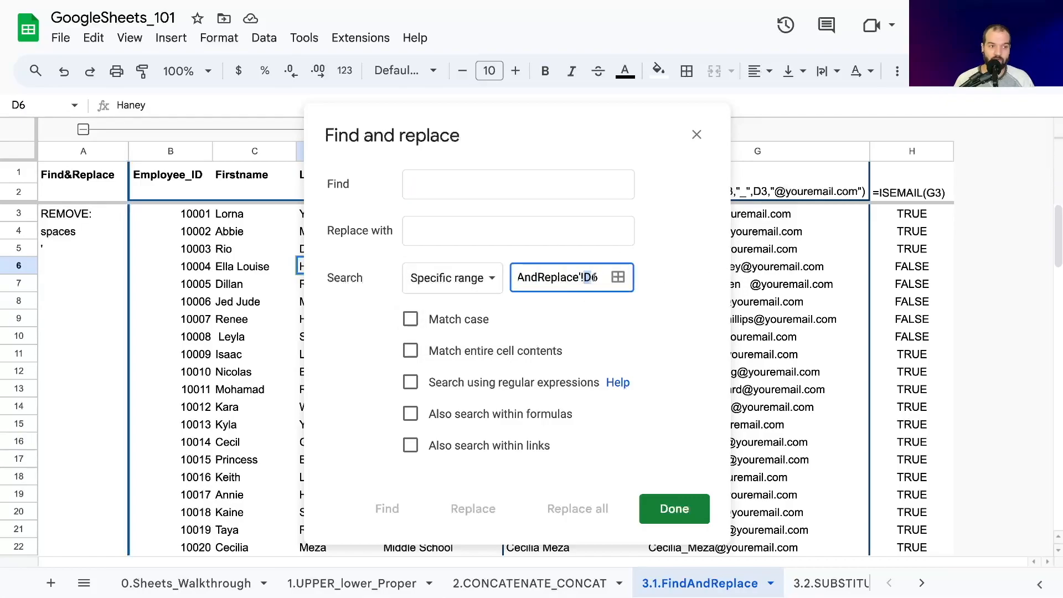
{"action": "left_click", "coordinate": [569, 278]}
{"action": "left_click_drag", "start_coordinate": [584, 279], "coordinate": [598, 279]}
{"action": "left_click_drag", "start_coordinate": [465, 132], "coordinate": [637, 156]}
{"action": "left_click", "coordinate": [833, 536]}
{"action": "left_click", "coordinate": [255, 321]}
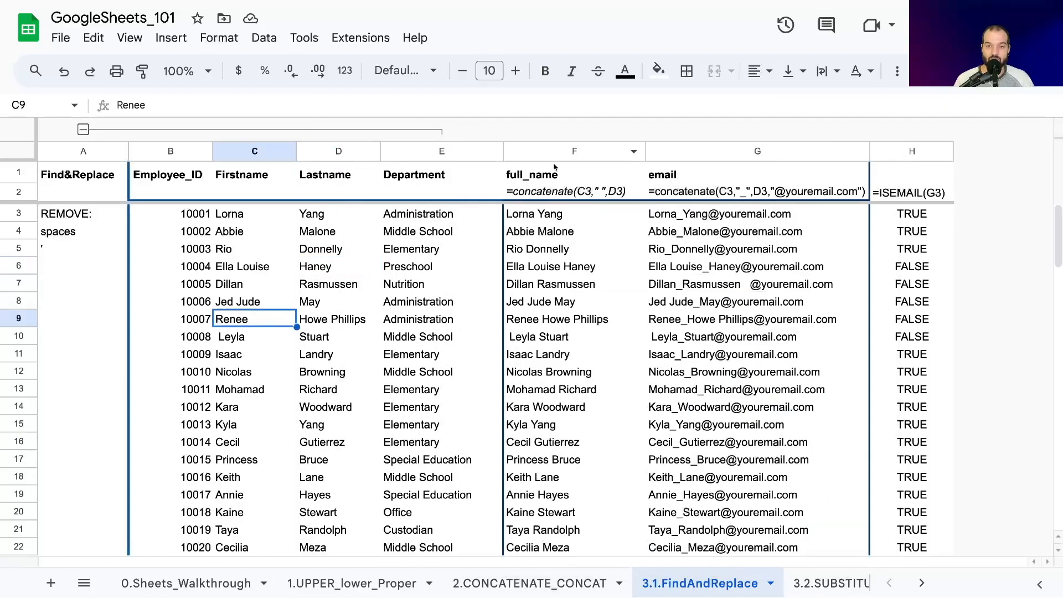
- Open Find and replace for the whole email column G and check the range it searches
{"action": "left_click", "coordinate": [684, 154]}
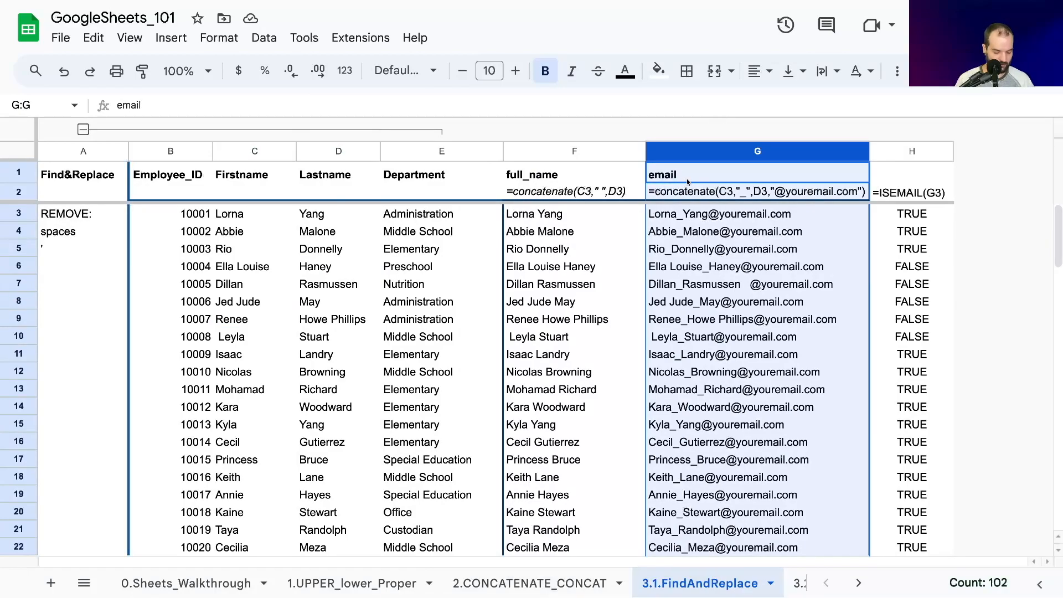
{"action": "key", "text": "super+shift+h"}
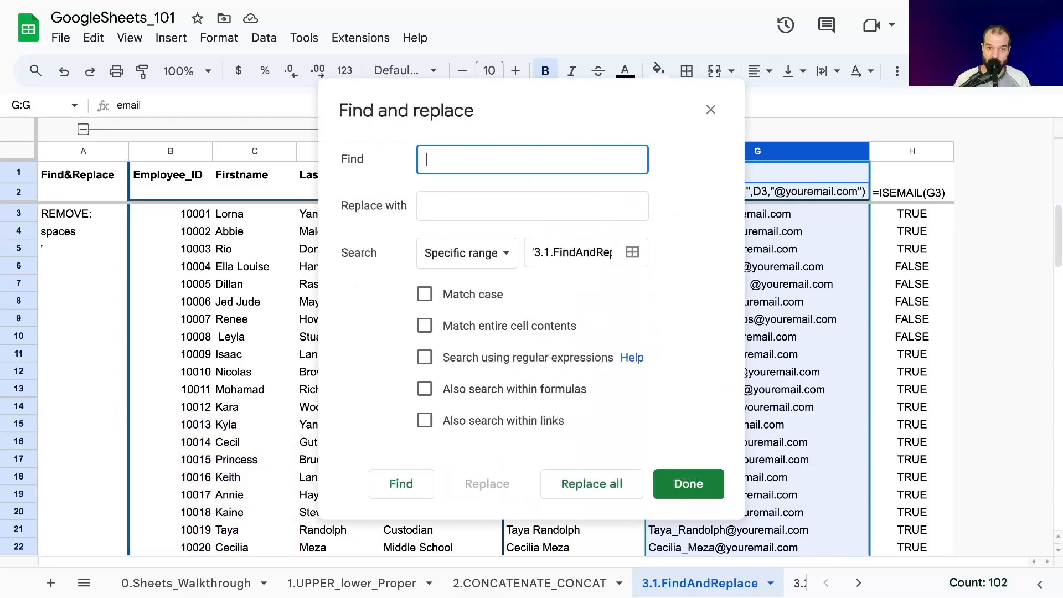
{"action": "left_click", "coordinate": [472, 209]}
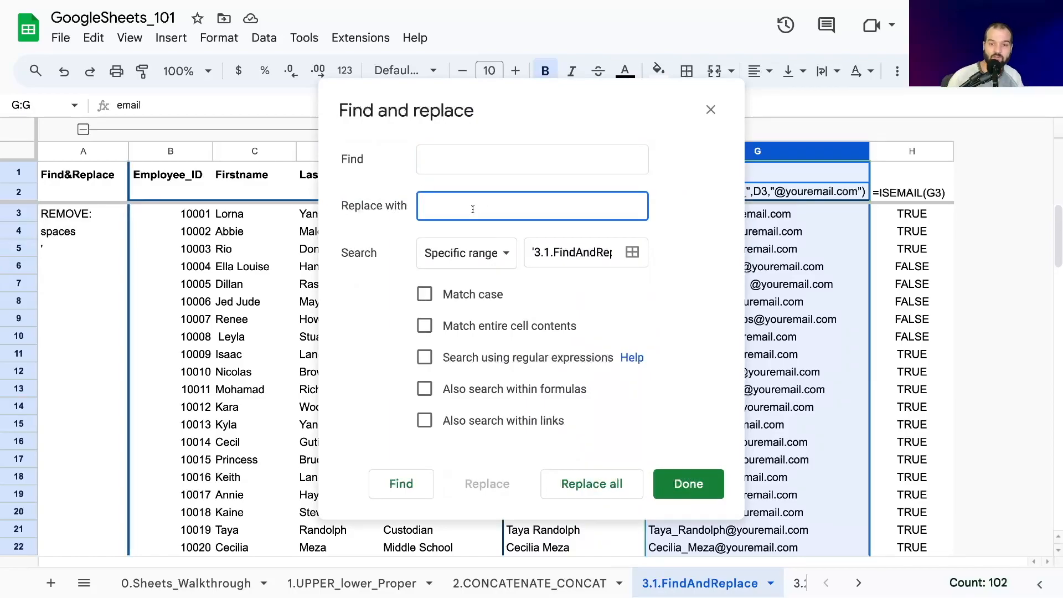
{"action": "left_click", "coordinate": [574, 251]}
{"action": "left_click", "coordinate": [437, 194]}
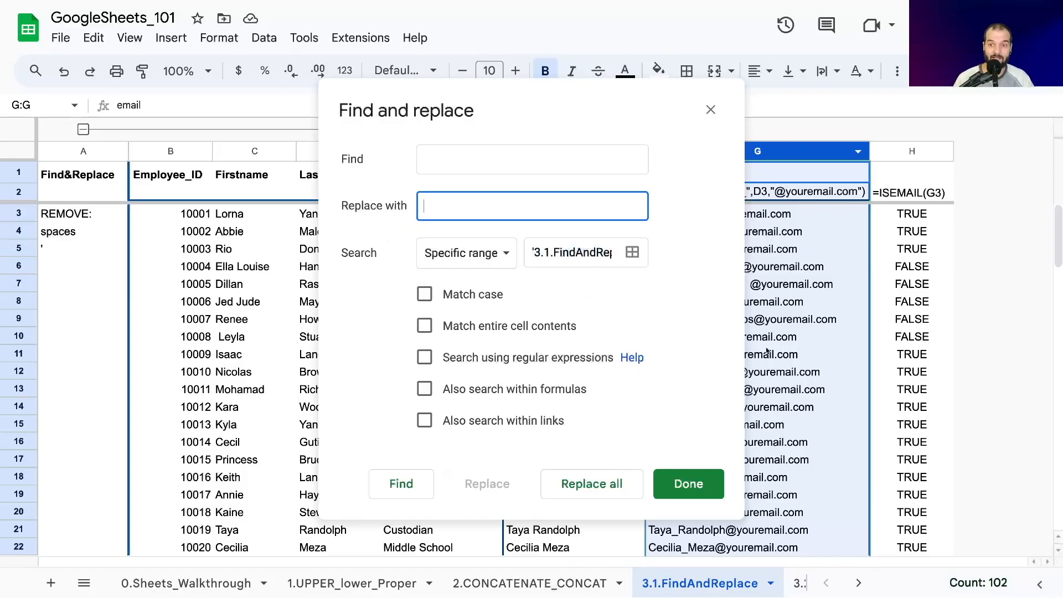
{"action": "left_click", "coordinate": [562, 248]}
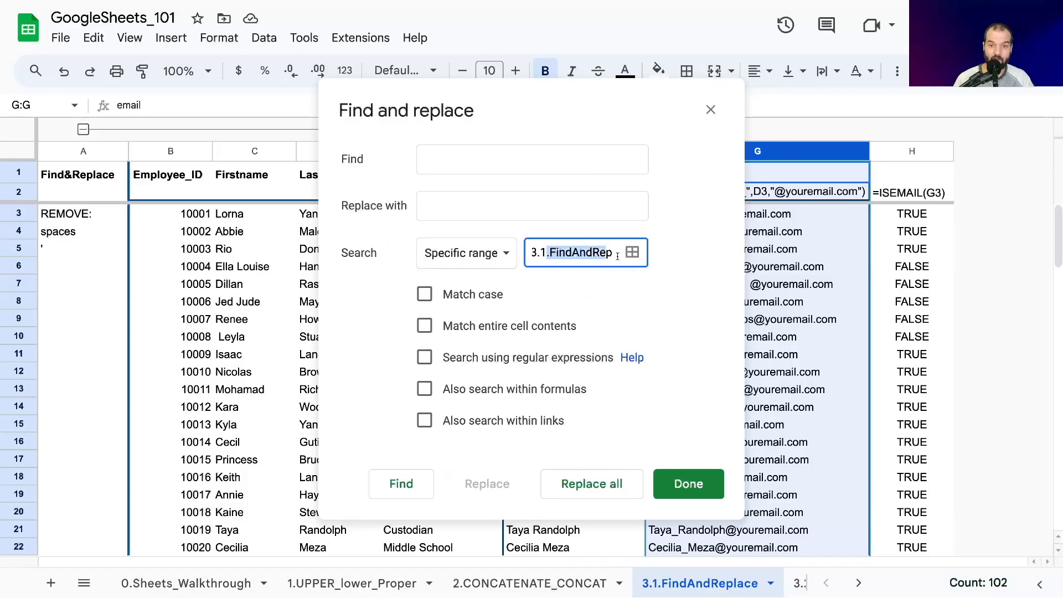
{"action": "left_click", "coordinate": [577, 252]}
- Try column F as the search range and set the range back to G:G on the 3.1.FindAndReplace sheet
{"action": "left_click", "coordinate": [632, 253]}
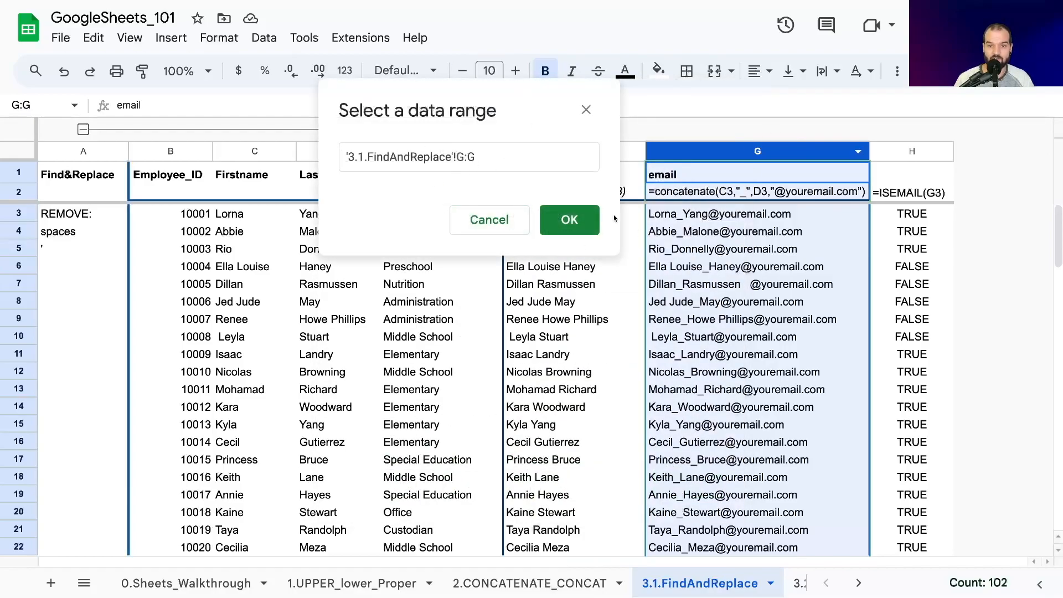
{"action": "left_click", "coordinate": [626, 154]}
{"action": "left_click", "coordinate": [689, 148]}
{"action": "right_click", "coordinate": [618, 152]}
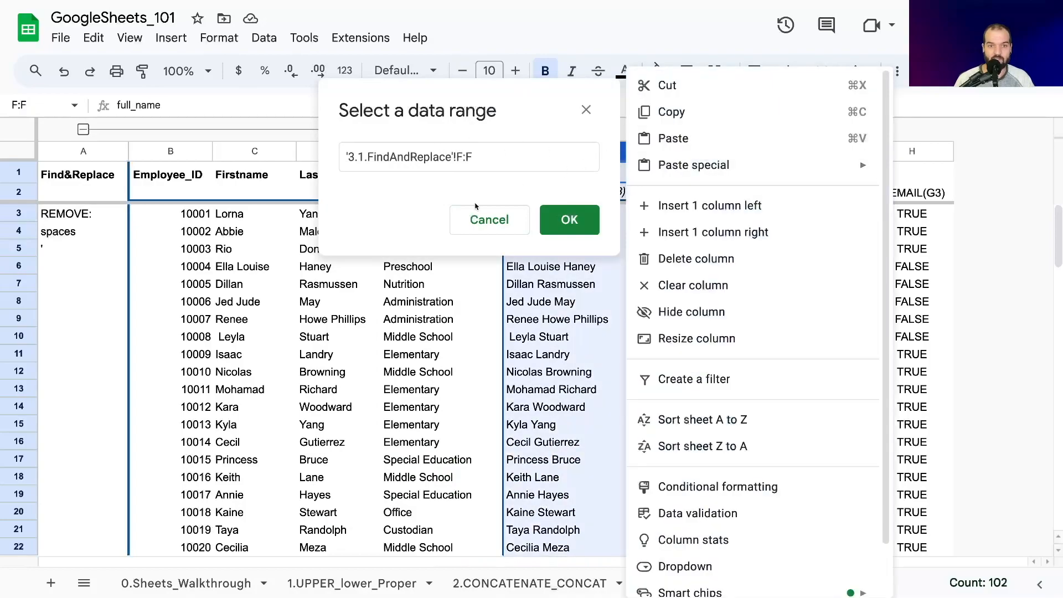
{"action": "left_click", "coordinate": [463, 158]}
{"action": "left_click_drag", "start_coordinate": [455, 157], "coordinate": [474, 157]}
{"action": "type", "text": "G:G"}
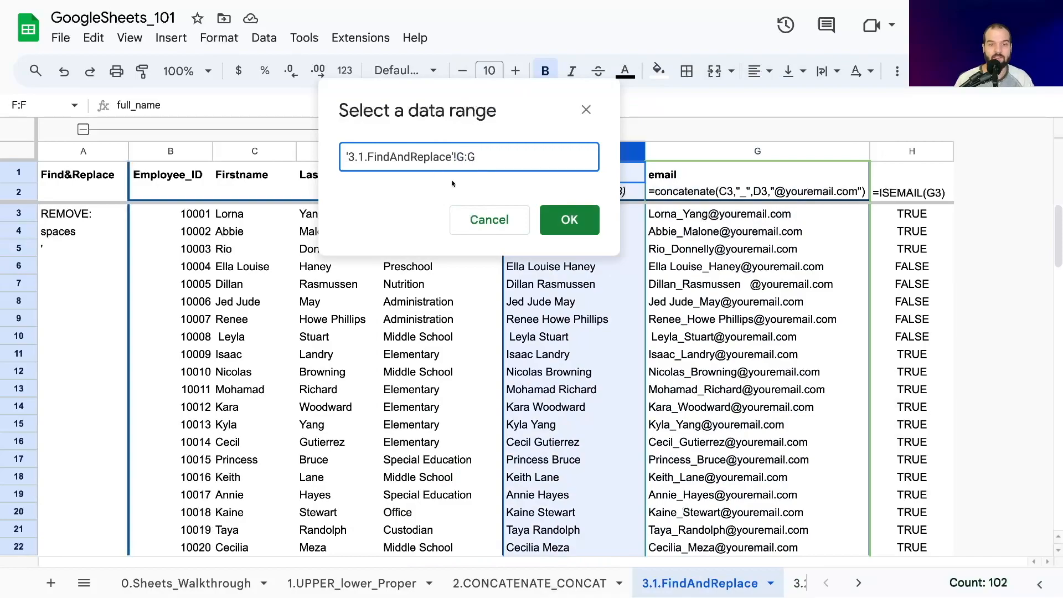
{"action": "left_click", "coordinate": [569, 219]}
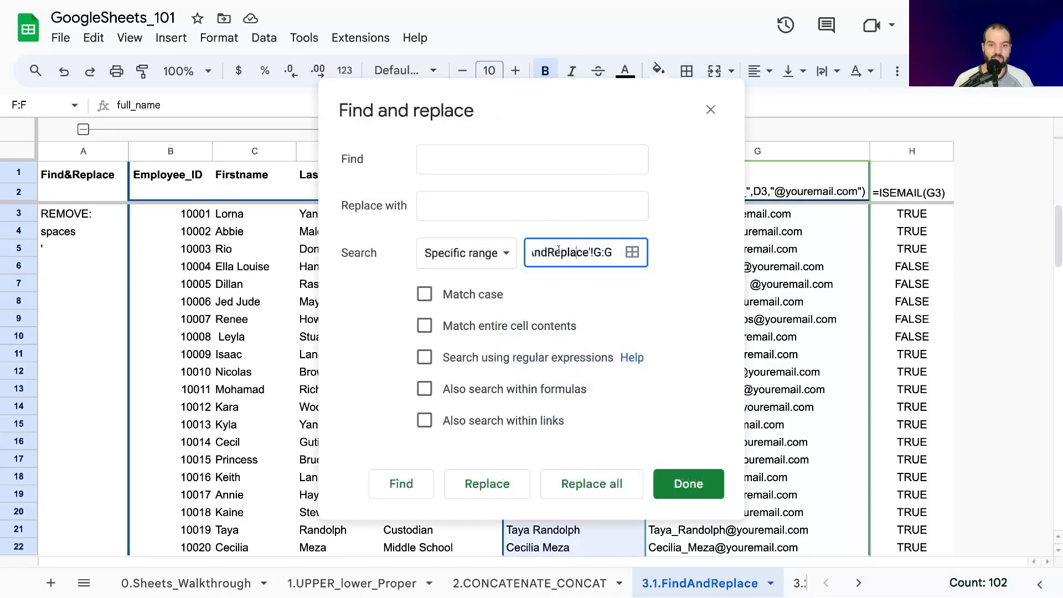
- Find spaces in column G and replace them with underscores one match at a time, in the G6 and G7 emails
{"action": "left_click", "coordinate": [501, 218]}
{"action": "left_click", "coordinate": [450, 159]}
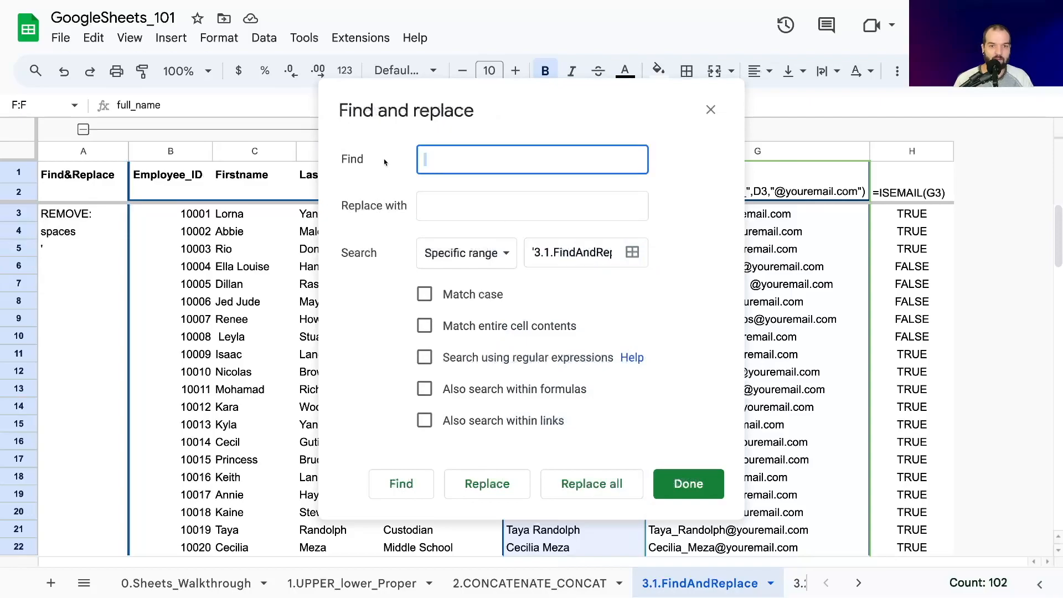
{"action": "left_click", "coordinate": [434, 201]}
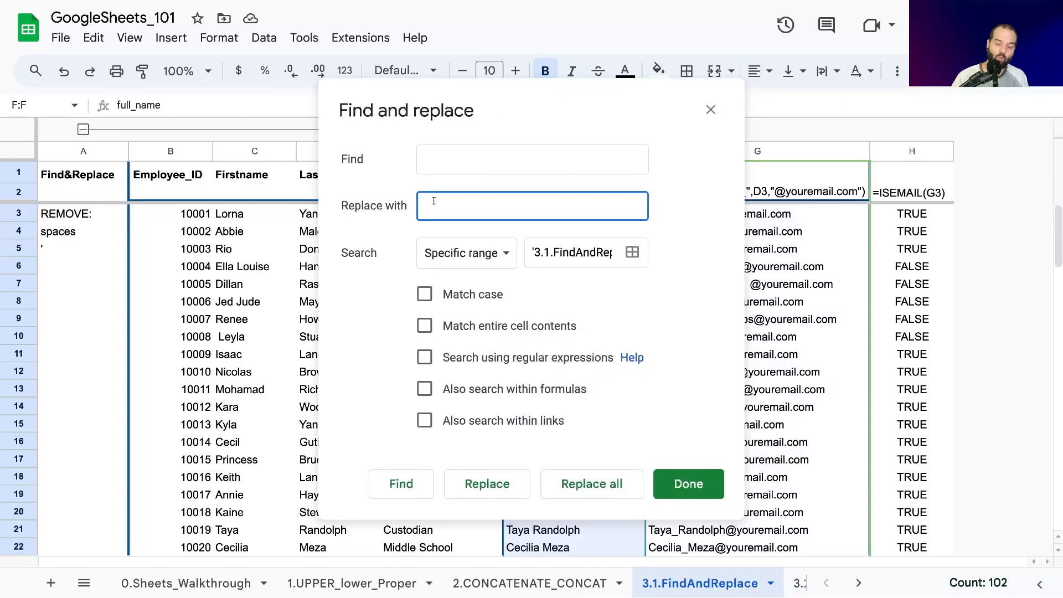
{"action": "type", "text": "_"}
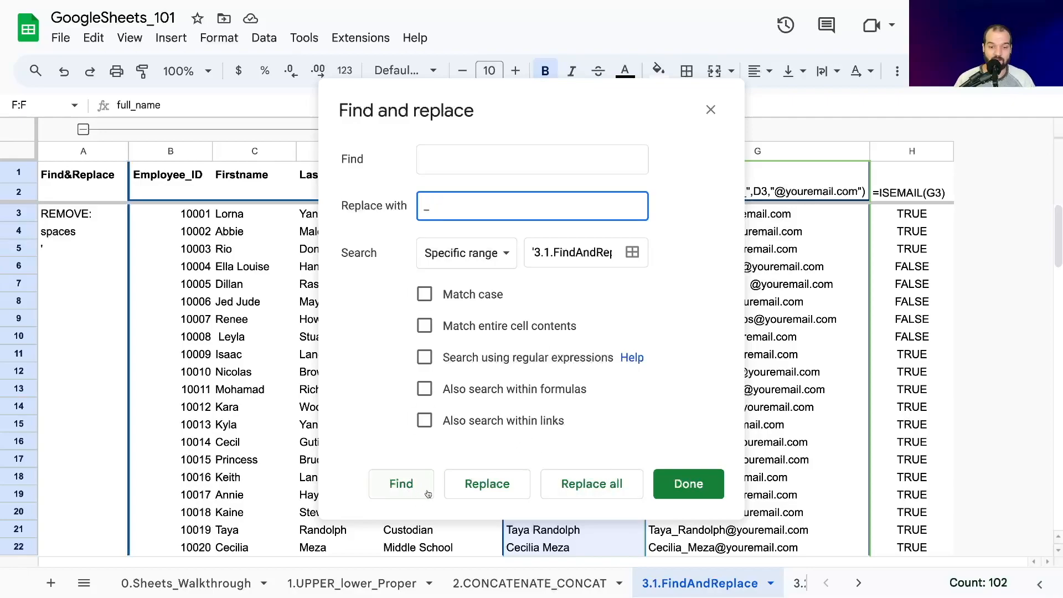
{"action": "left_click", "coordinate": [487, 482]}
{"action": "left_click_drag", "start_coordinate": [624, 109], "coordinate": [344, 107]}
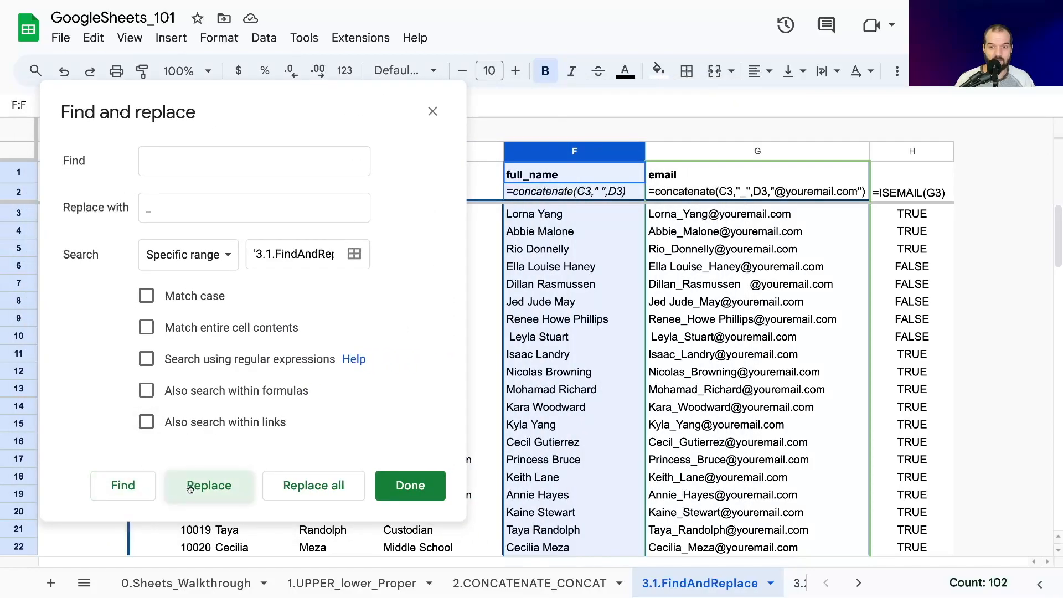
{"action": "left_click", "coordinate": [123, 484]}
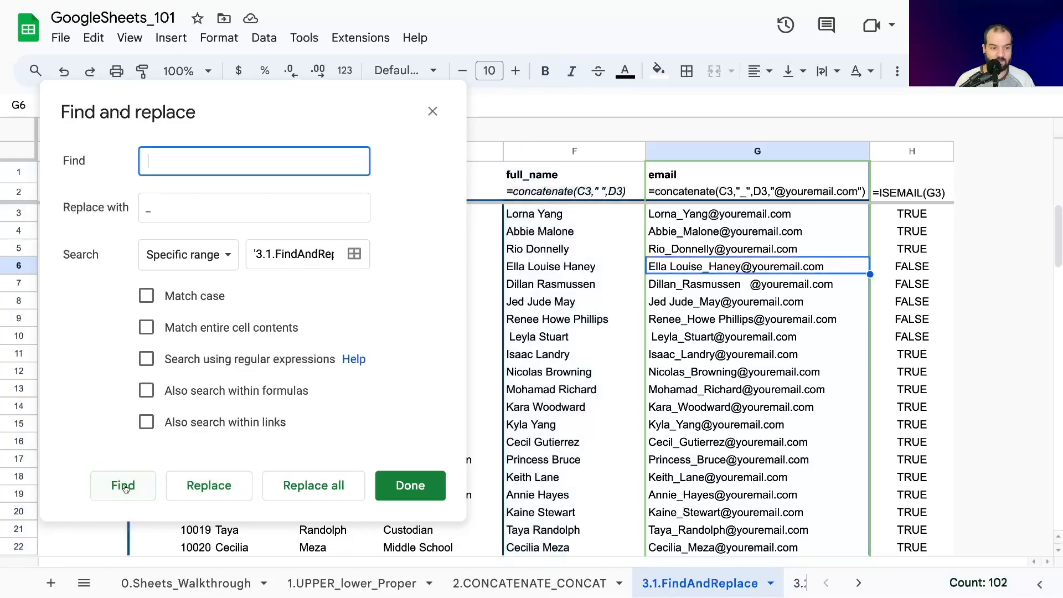
{"action": "left_click", "coordinate": [213, 489]}
{"action": "left_click", "coordinate": [214, 489]}
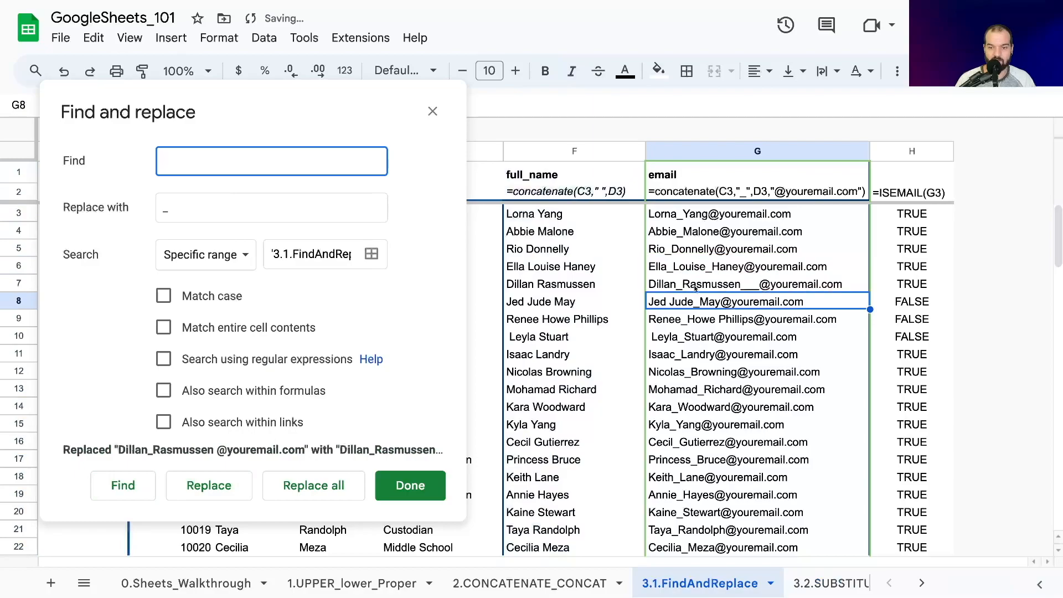
- Clear the underscore from the replacement text, close Find and replace, and undo the underscore replacements in the G6 and G7 emails
{"action": "mouse_move", "coordinate": [649, 260]}
{"action": "key", "text": "Tab"}
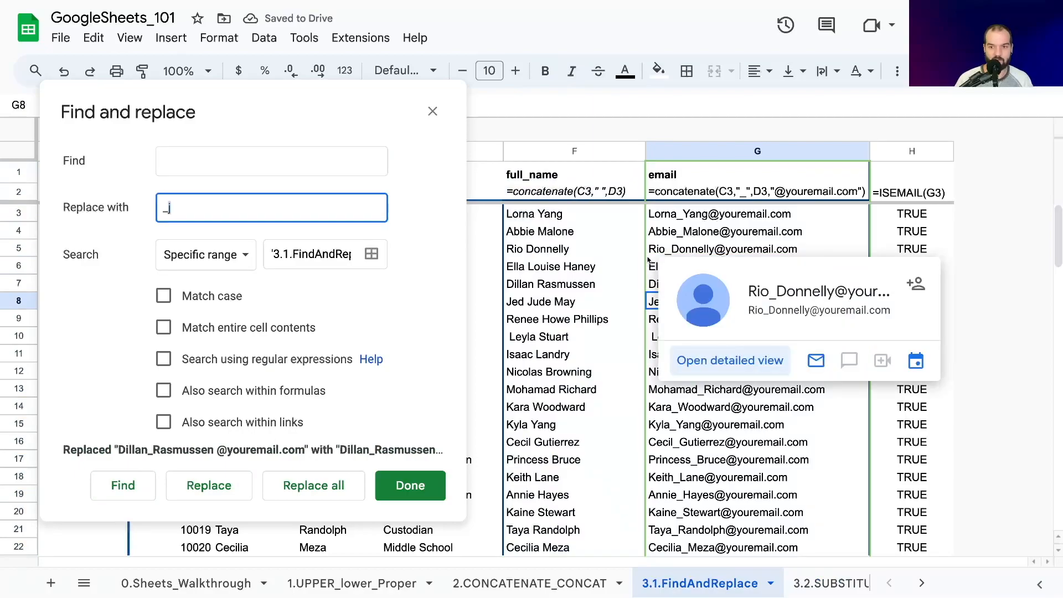
{"action": "key", "text": "BackSpace"}
{"action": "key", "text": "shift+Tab"}
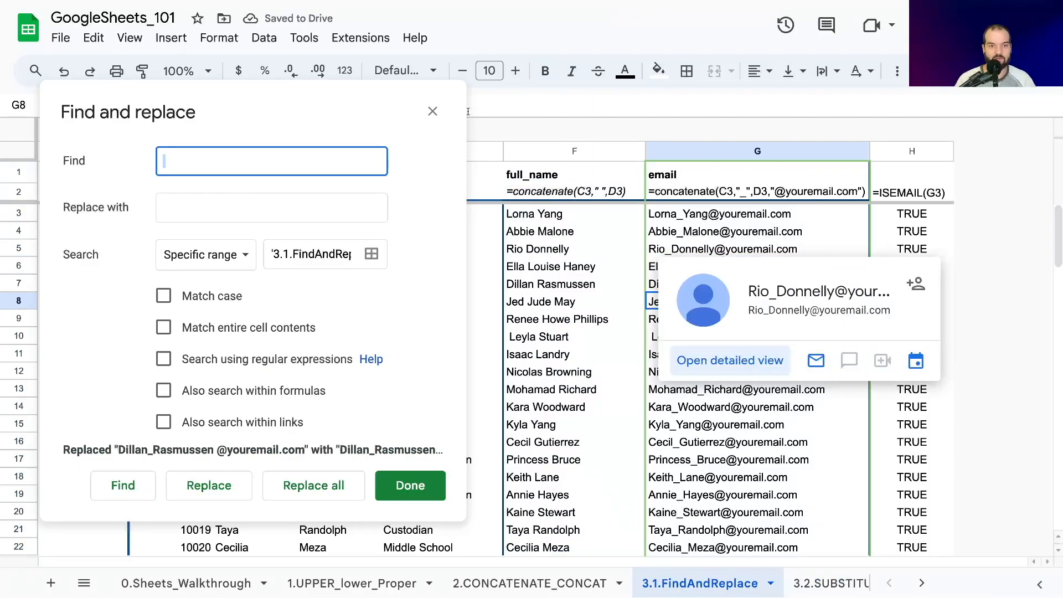
{"action": "left_click", "coordinate": [432, 111]}
{"action": "left_click", "coordinate": [686, 256]}
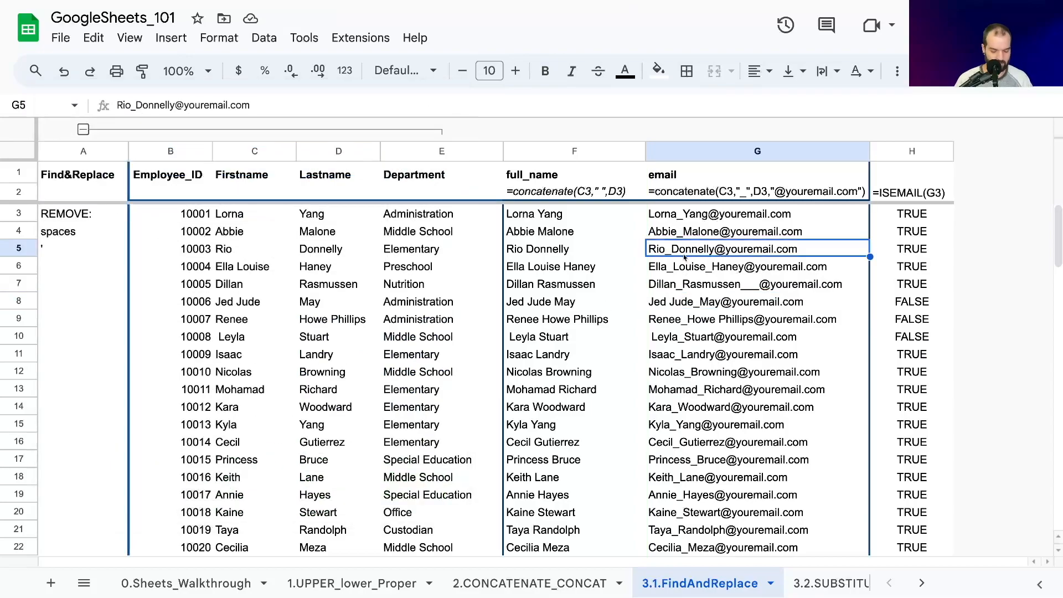
{"action": "key", "text": "ctrl+z"}
{"action": "key", "text": "ctrl+z"}
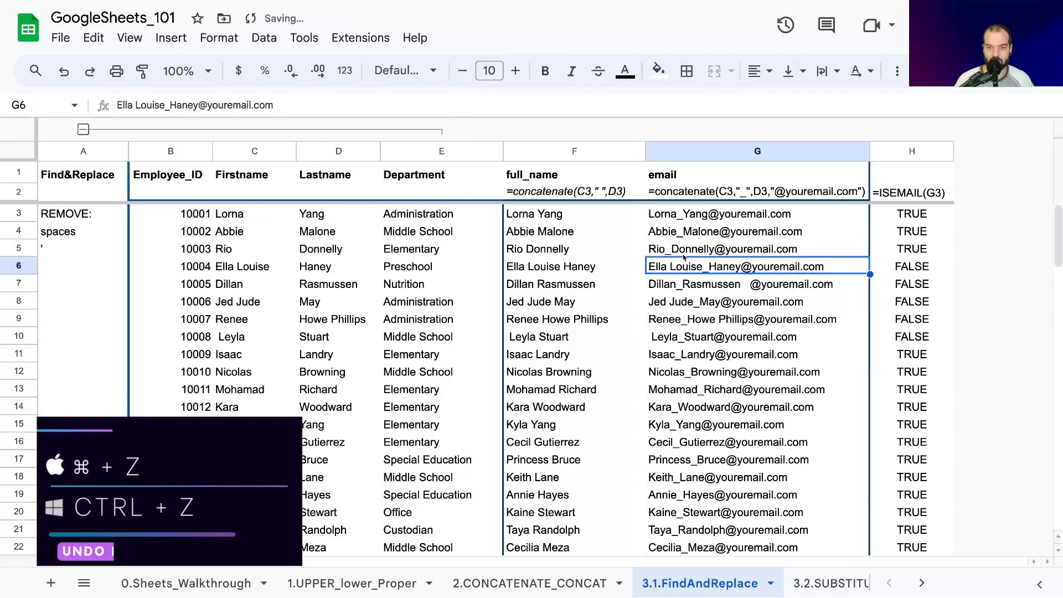
- Convert the column G email formulas to plain values by pasting the column over itself as values only, and check a few cells
{"action": "key", "text": "ctrl+space"}
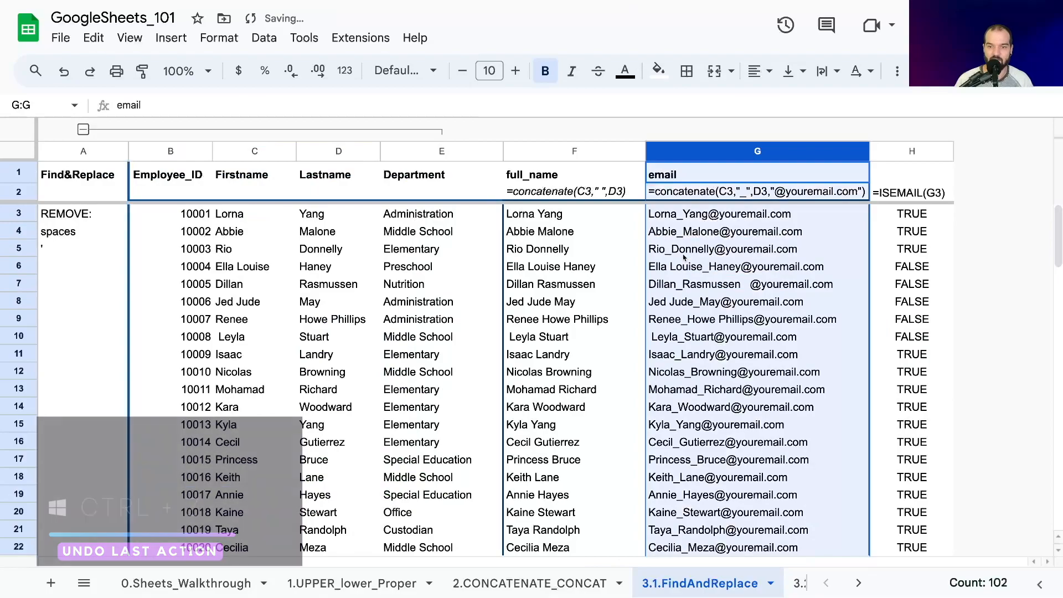
{"action": "left_click", "coordinate": [541, 267]}
{"action": "left_click", "coordinate": [720, 214]}
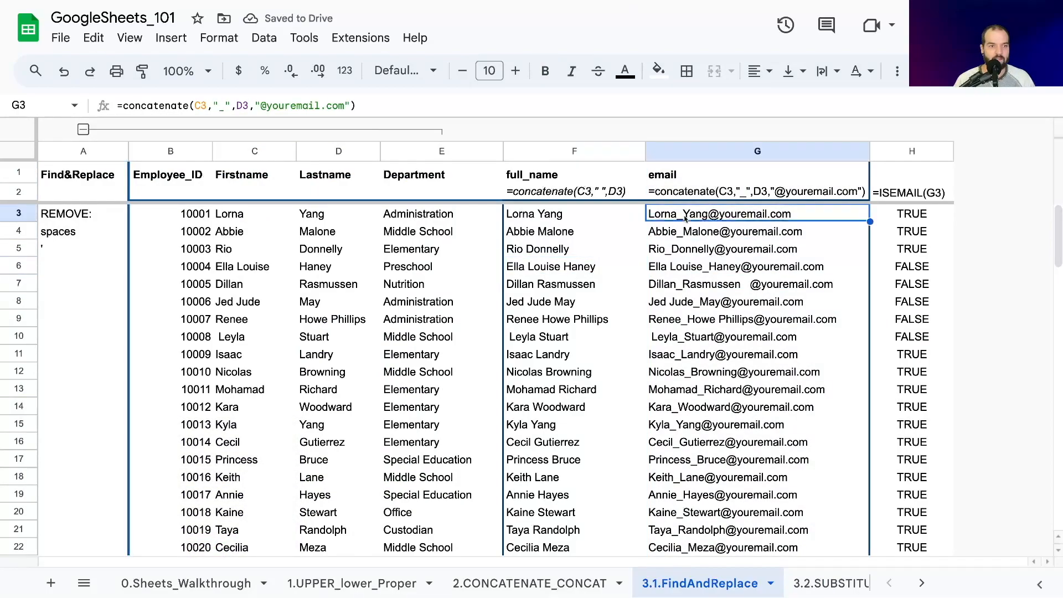
{"action": "left_click", "coordinate": [695, 151]}
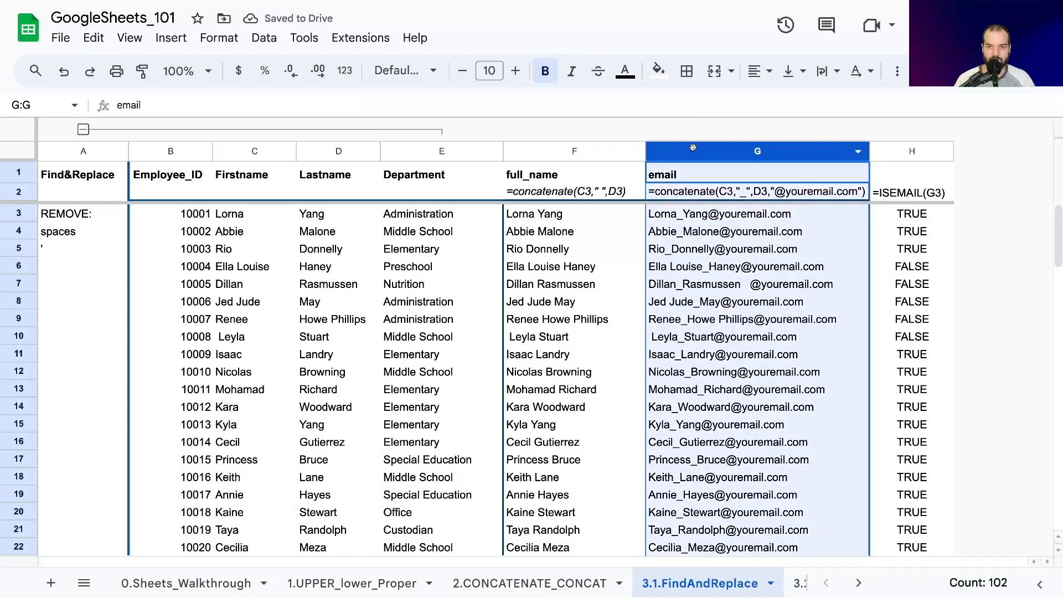
{"action": "key", "text": "ctrl+c"}
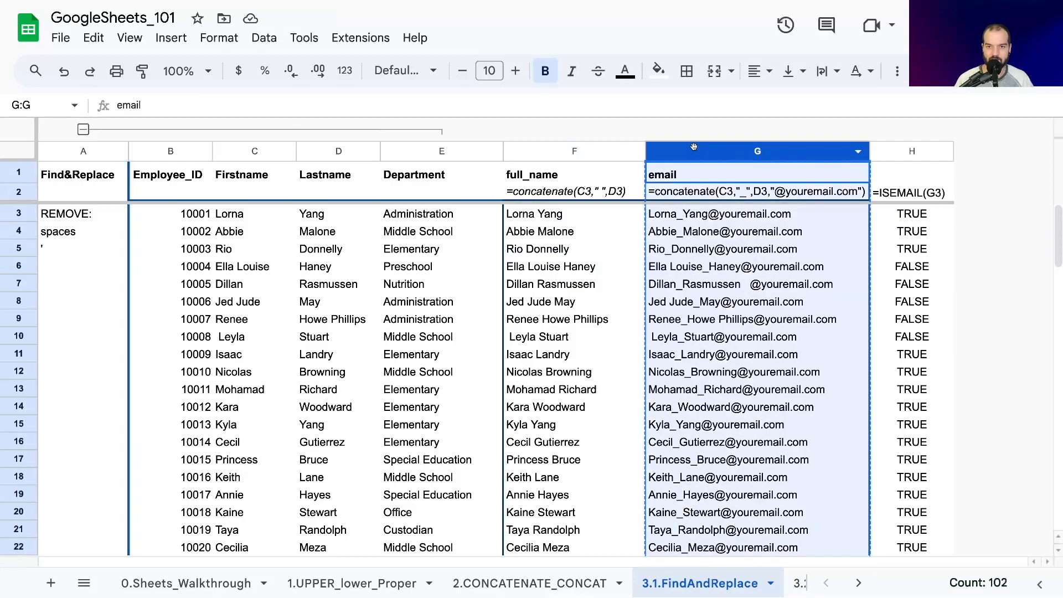
{"action": "key", "text": "ctrl+shift+v"}
{"action": "left_click", "coordinate": [693, 176]}
{"action": "left_click", "coordinate": [699, 235]}
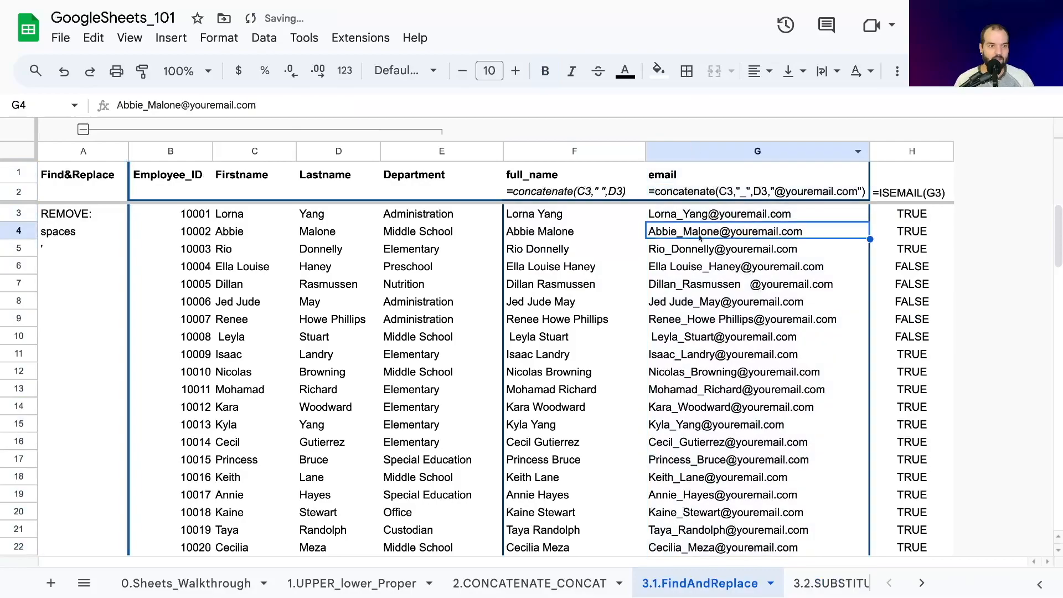
{"action": "left_click", "coordinate": [701, 270]}
- Open Find and replace for column G with a space to find and an empty replacement, and check the G:G search range
{"action": "left_click", "coordinate": [691, 150]}
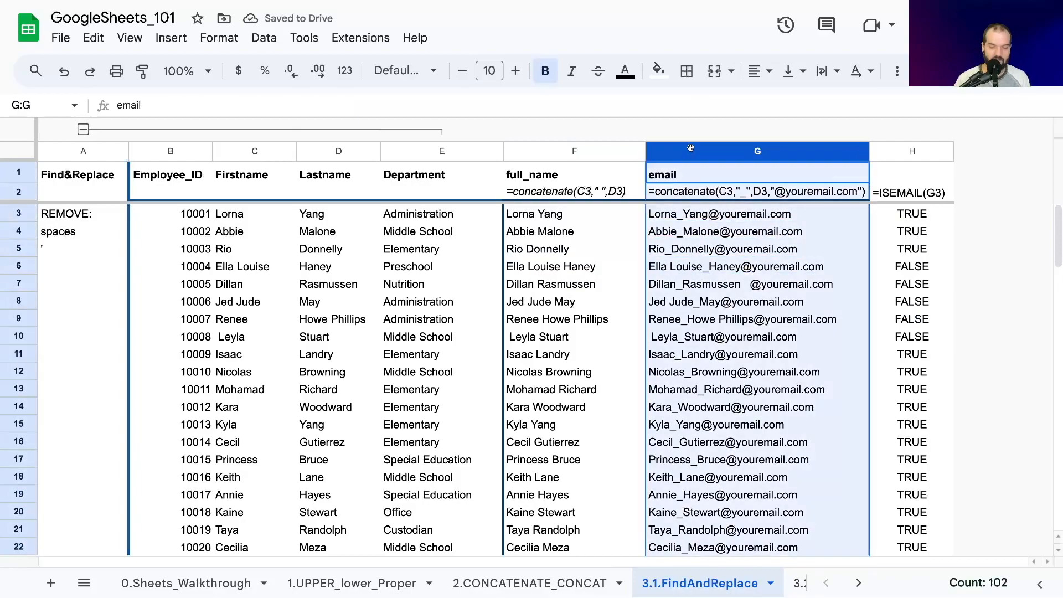
{"action": "key", "text": "ctrl+h"}
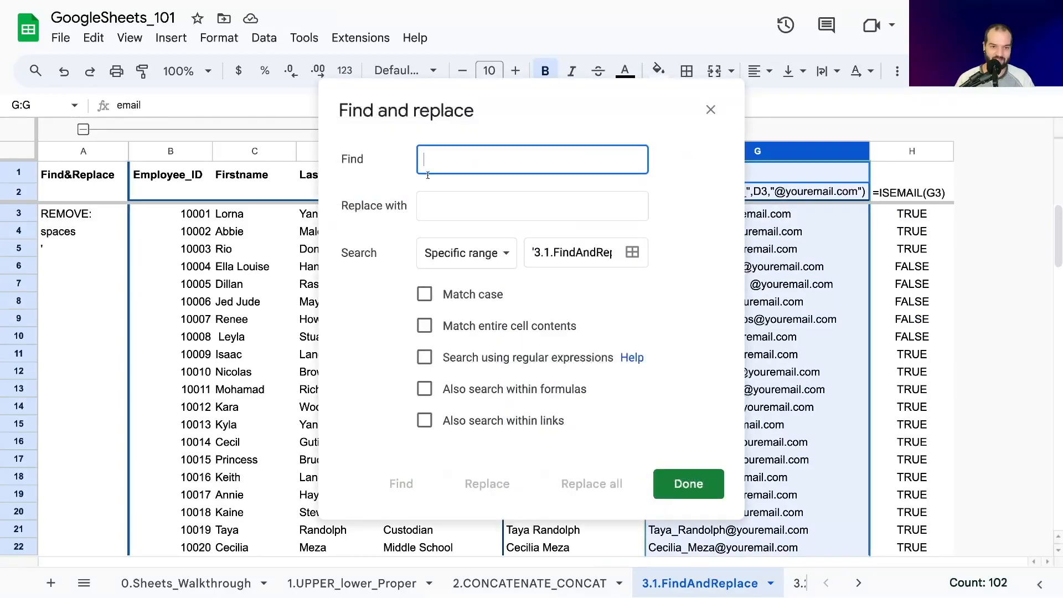
{"action": "left_click", "coordinate": [450, 206]}
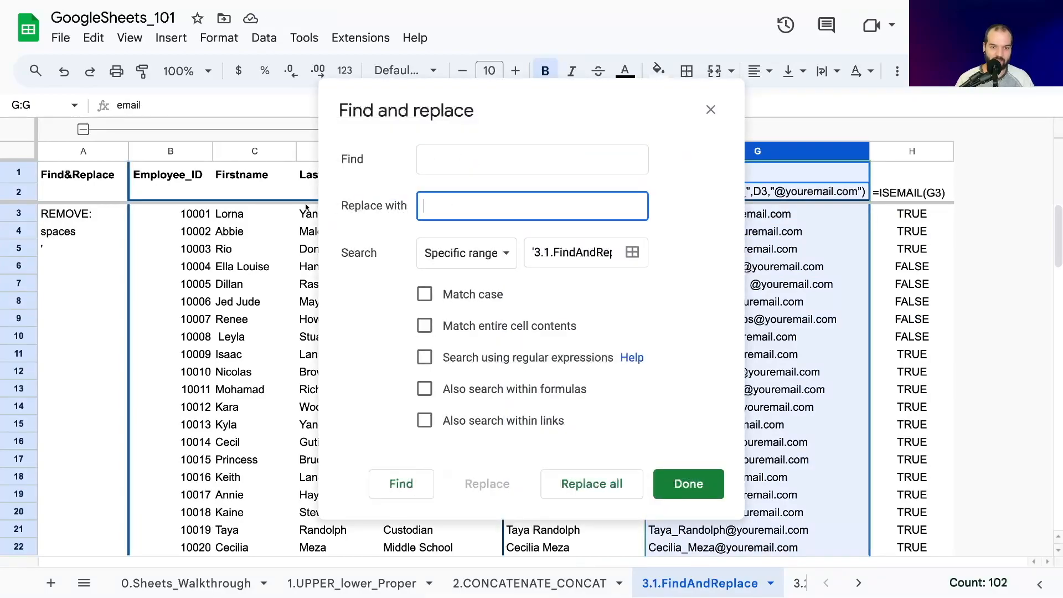
{"action": "left_click_drag", "start_coordinate": [599, 252], "coordinate": [634, 254]}
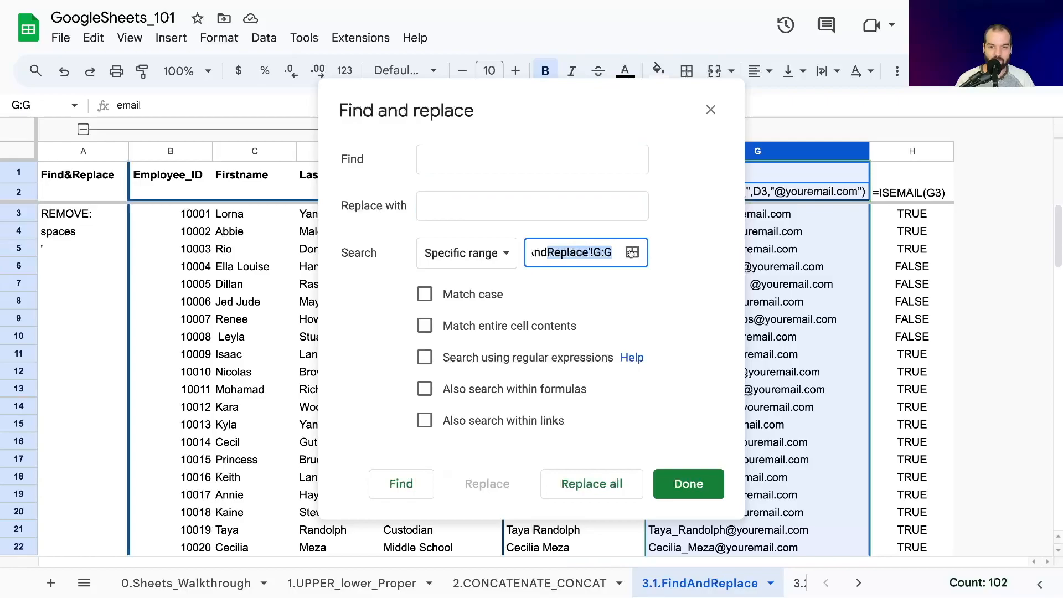
{"action": "left_click", "coordinate": [590, 252]}
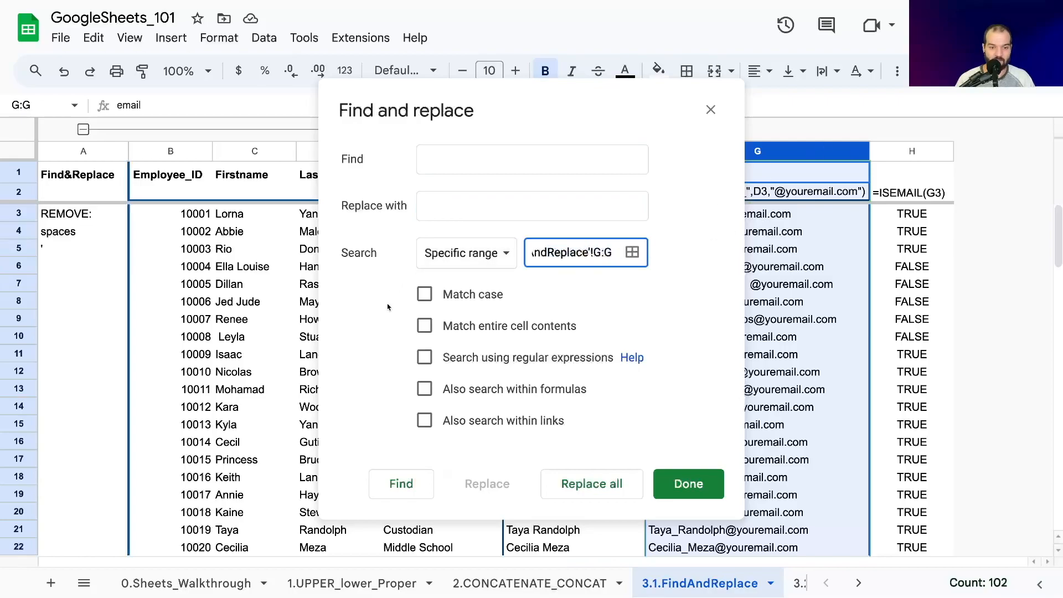
- Remove the space from the G6 email as a single replacement, and remove all remaining spaces in column G at once
{"action": "left_click", "coordinate": [401, 481]}
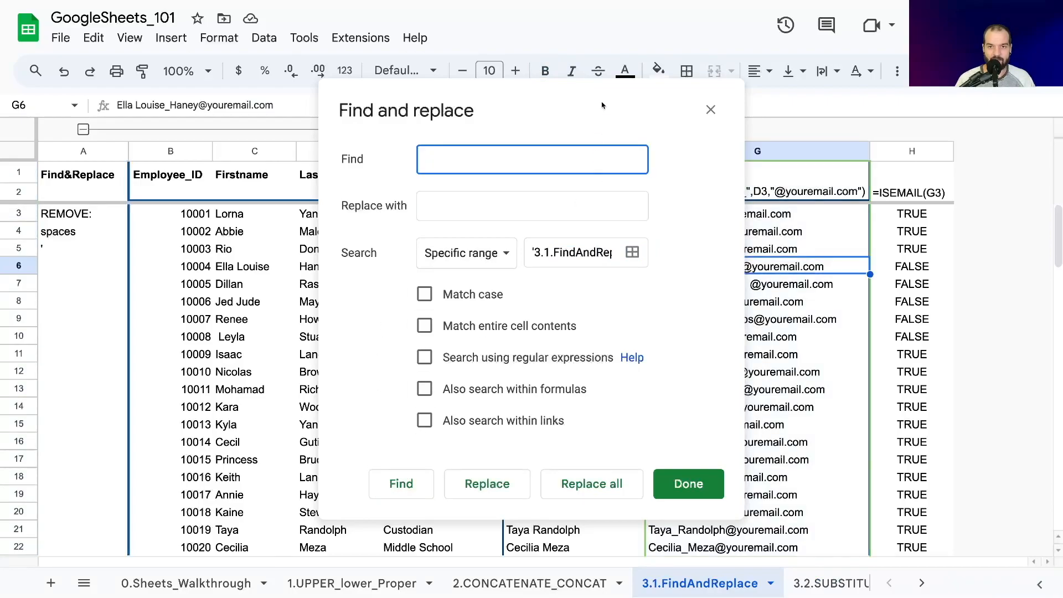
{"action": "left_click_drag", "start_coordinate": [602, 106], "coordinate": [372, 97]}
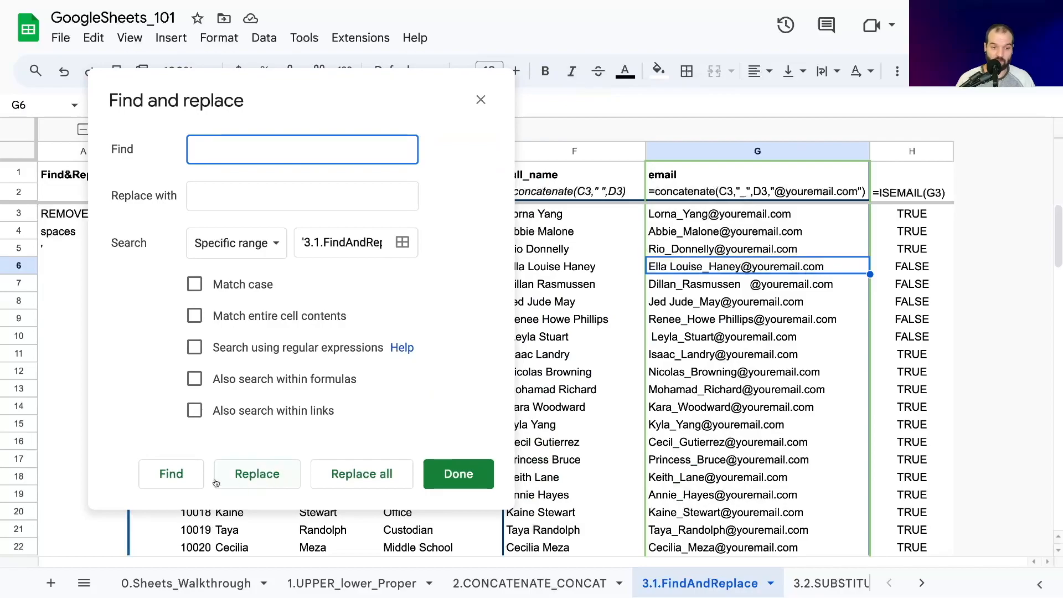
{"action": "left_click", "coordinate": [260, 471]}
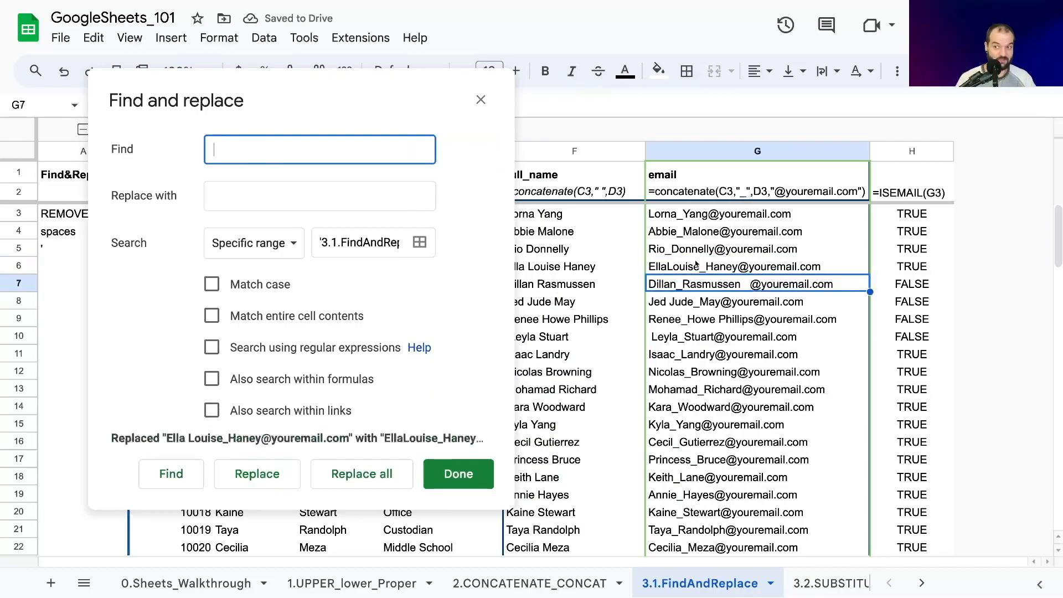
{"action": "left_click", "coordinate": [346, 478]}
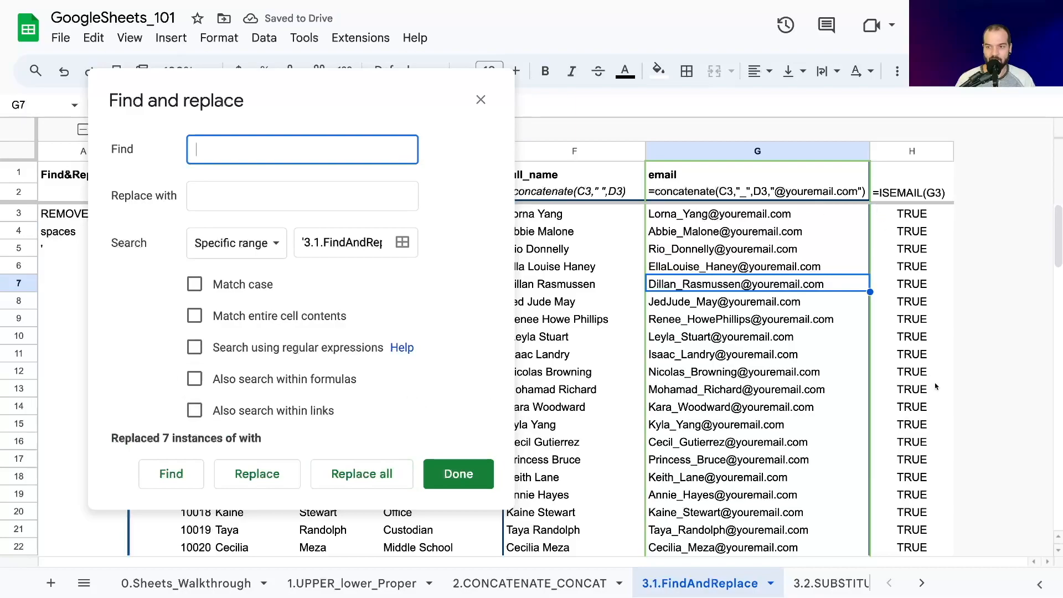
- Replace all apostrophes in the column G emails with nothing, and close Find and replace after reviewing the ISEMAIL results
{"action": "scroll", "coordinate": [925, 242], "scroll_direction": "down", "scroll_amount": 14}
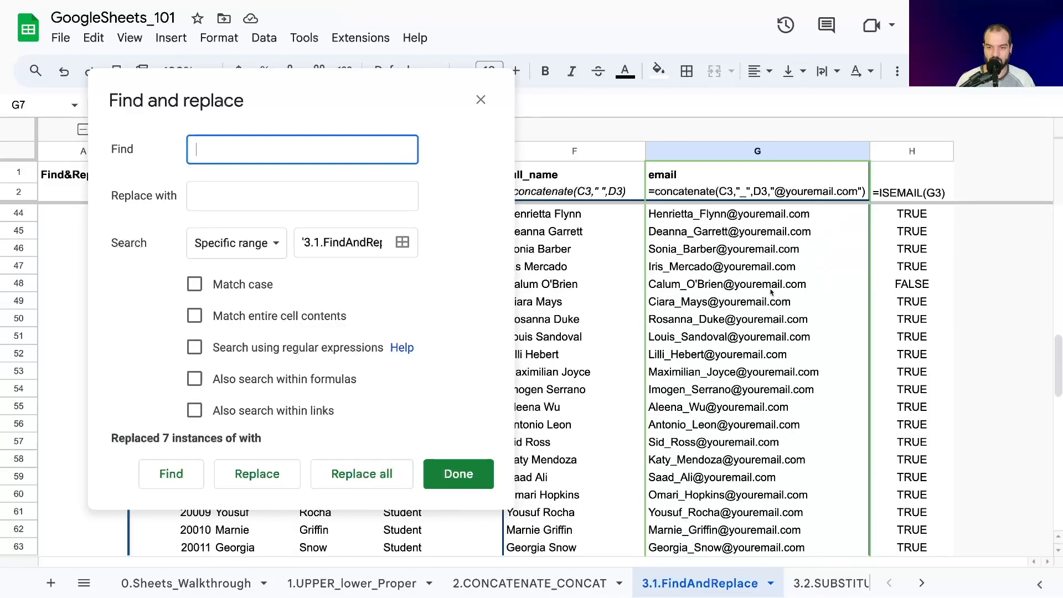
{"action": "scroll", "coordinate": [772, 293], "scroll_direction": "down", "scroll_amount": 6}
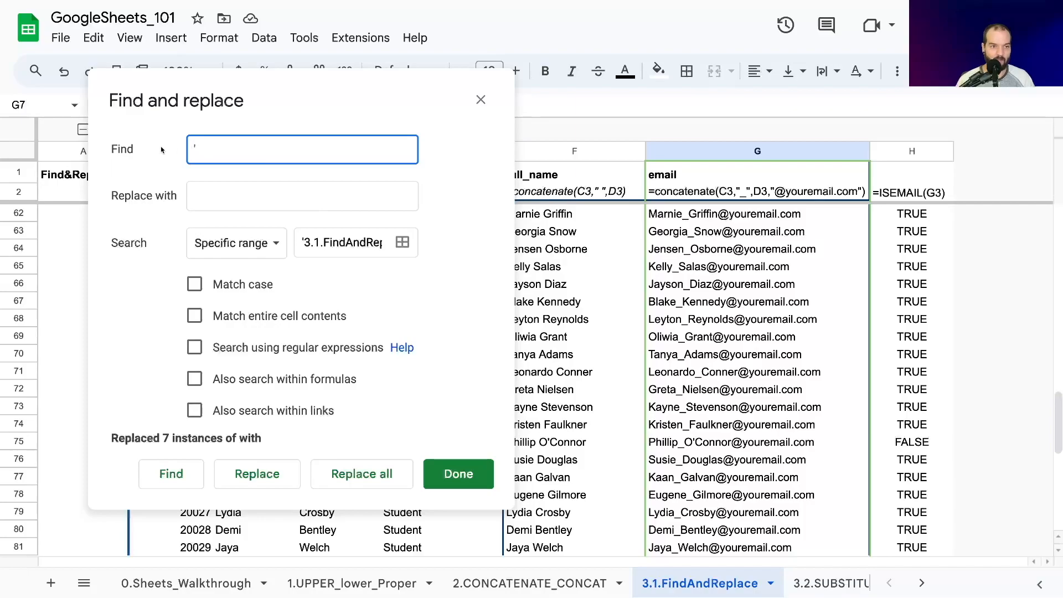
{"action": "left_click", "coordinate": [210, 197]}
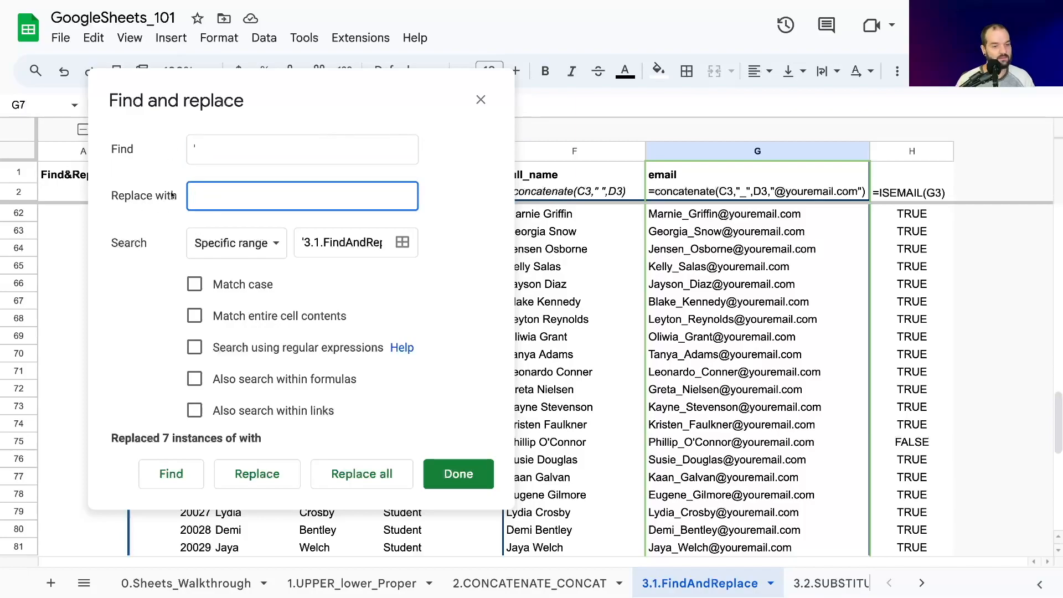
{"action": "left_click", "coordinate": [365, 475]}
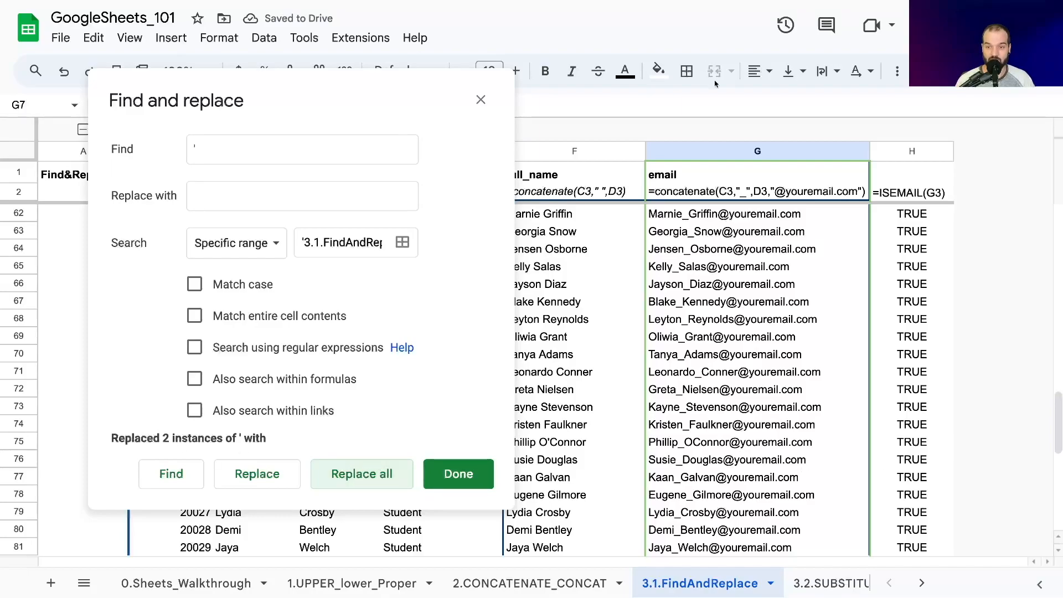
{"action": "scroll", "coordinate": [775, 360], "scroll_direction": "up", "scroll_amount": 20}
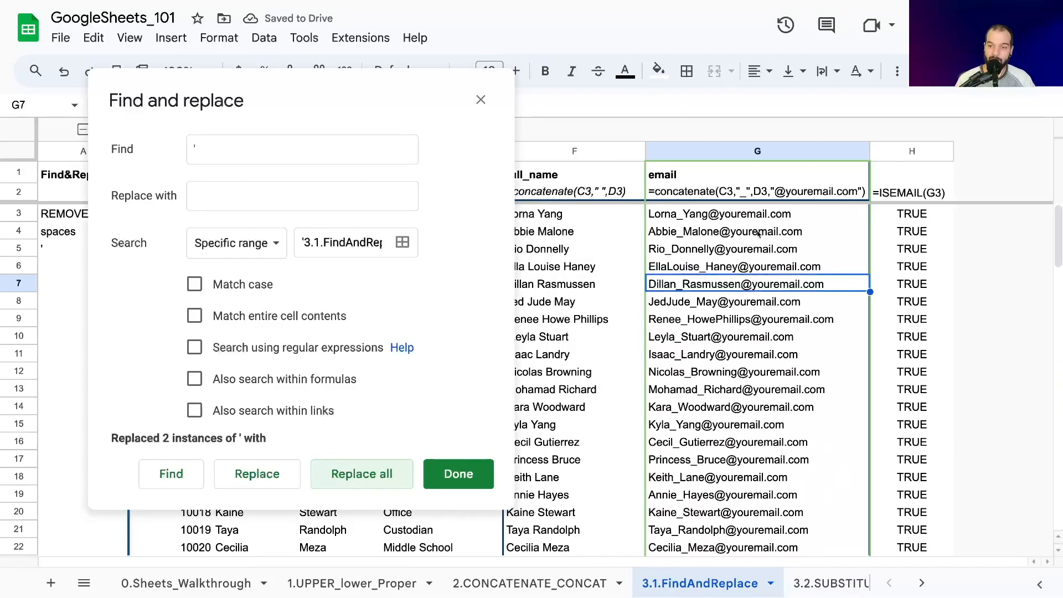
{"action": "scroll", "coordinate": [863, 399], "scroll_direction": "down", "scroll_amount": 20}
{"action": "scroll", "coordinate": [800, 437], "scroll_direction": "down", "scroll_amount": 3}
{"action": "scroll", "coordinate": [800, 443], "scroll_direction": "up", "scroll_amount": 20}
{"action": "left_click", "coordinate": [475, 470]}
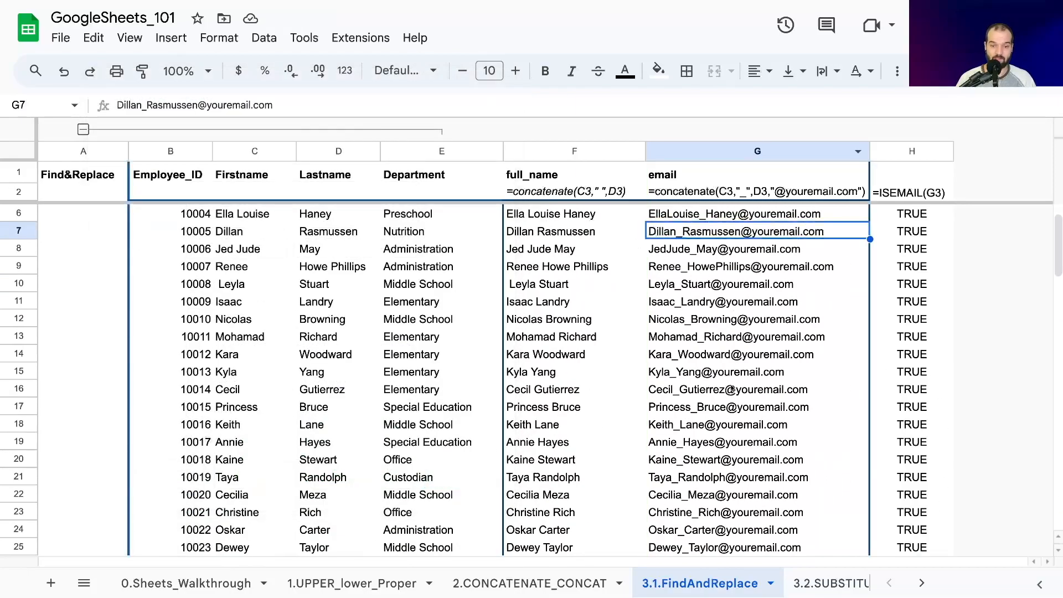
- Trim whitespace from the Firstname and Lastname columns C:D
{"action": "left_click", "coordinate": [533, 285]}
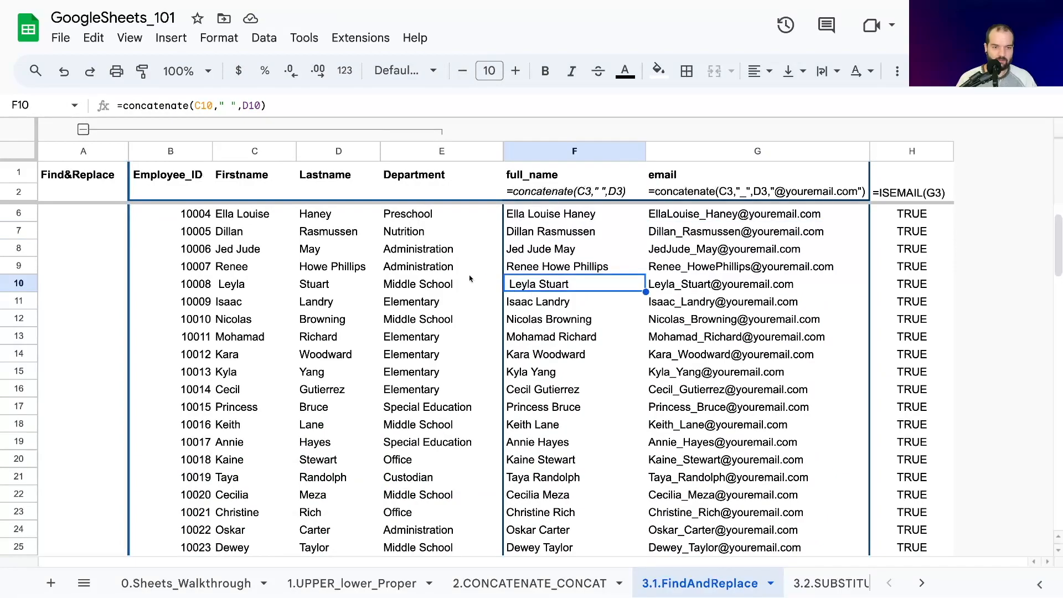
{"action": "left_click", "coordinate": [244, 230]}
{"action": "left_click_drag", "start_coordinate": [254, 151], "coordinate": [326, 161]}
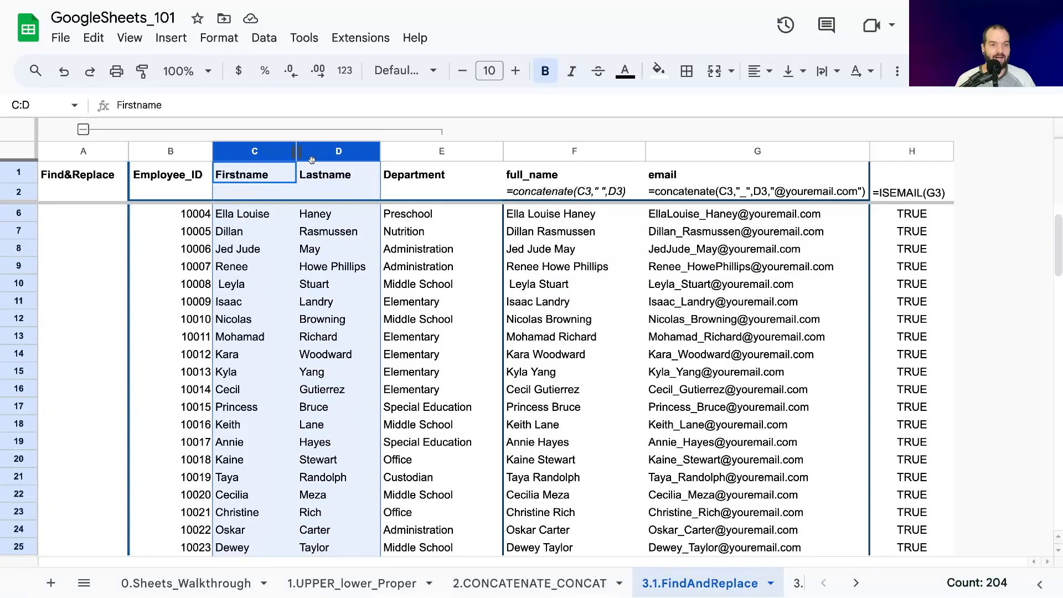
{"action": "left_click", "coordinate": [267, 41]}
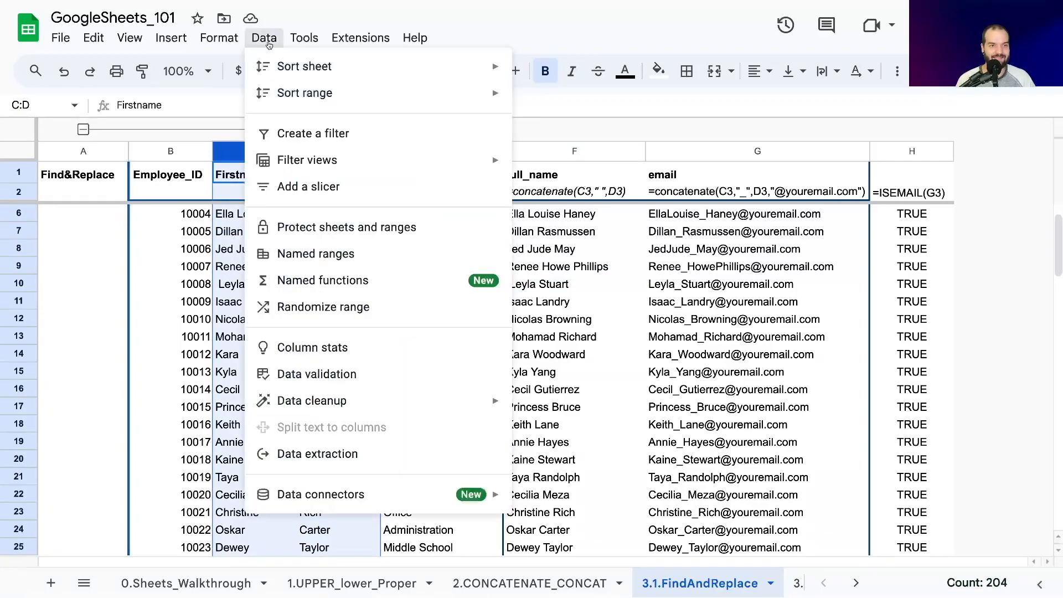
{"action": "mouse_move", "coordinate": [343, 404]}
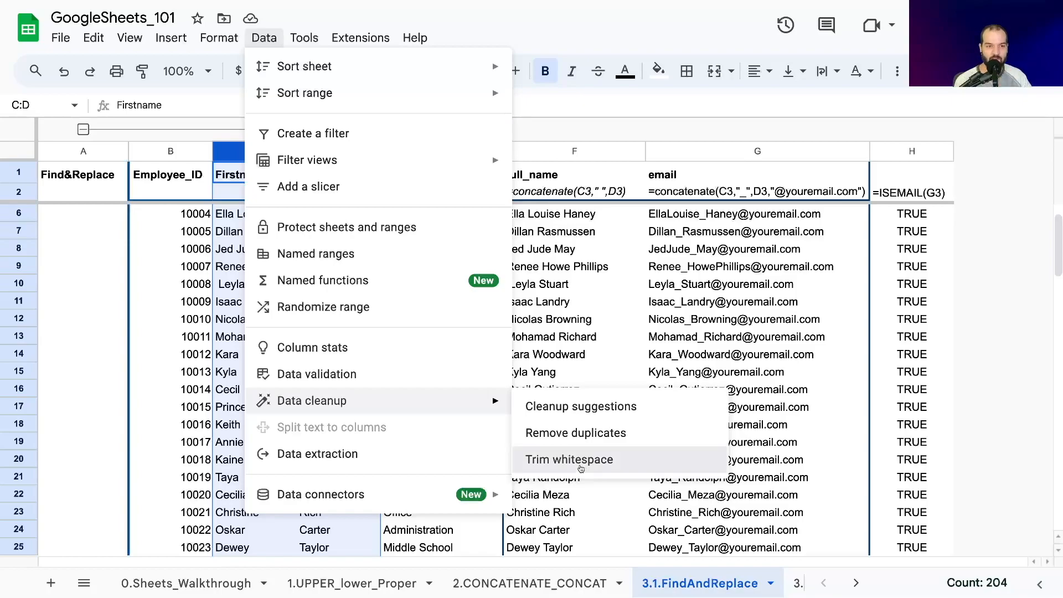
{"action": "left_click", "coordinate": [580, 459]}
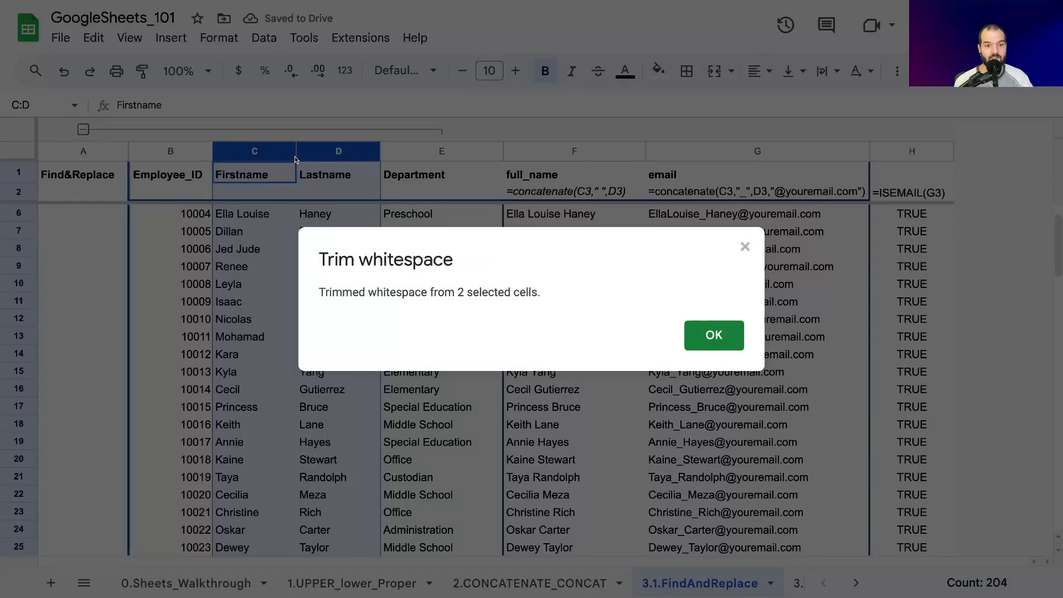
{"action": "left_click", "coordinate": [709, 335]}
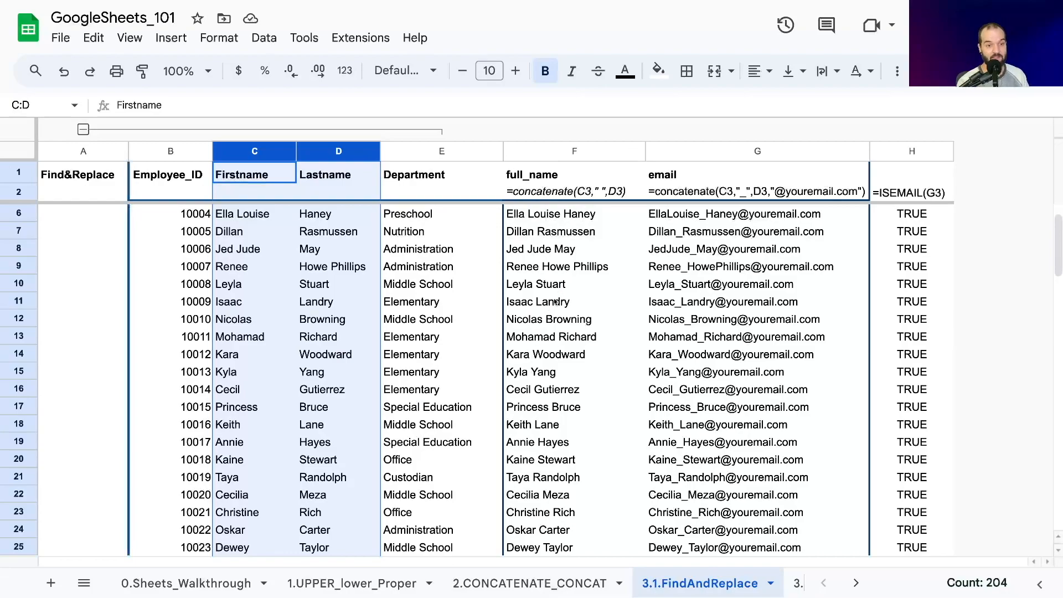
- Compare the trimmed first name in C10 with the full_name formulas in column F, rows 7 to 10
{"action": "left_click", "coordinate": [254, 283]}
{"action": "left_click", "coordinate": [523, 287]}
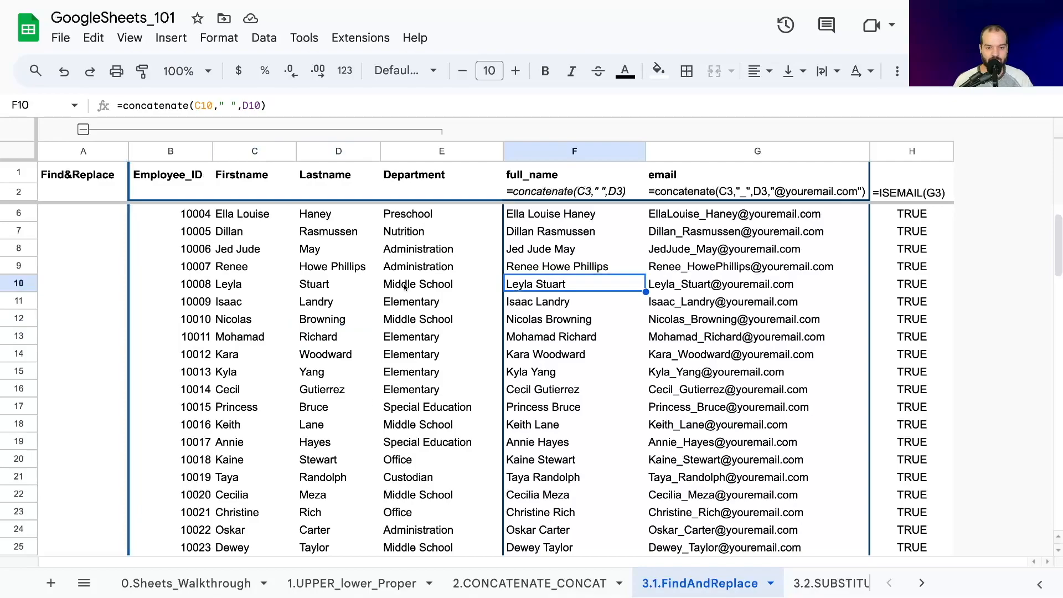
{"action": "left_click", "coordinate": [561, 238]}
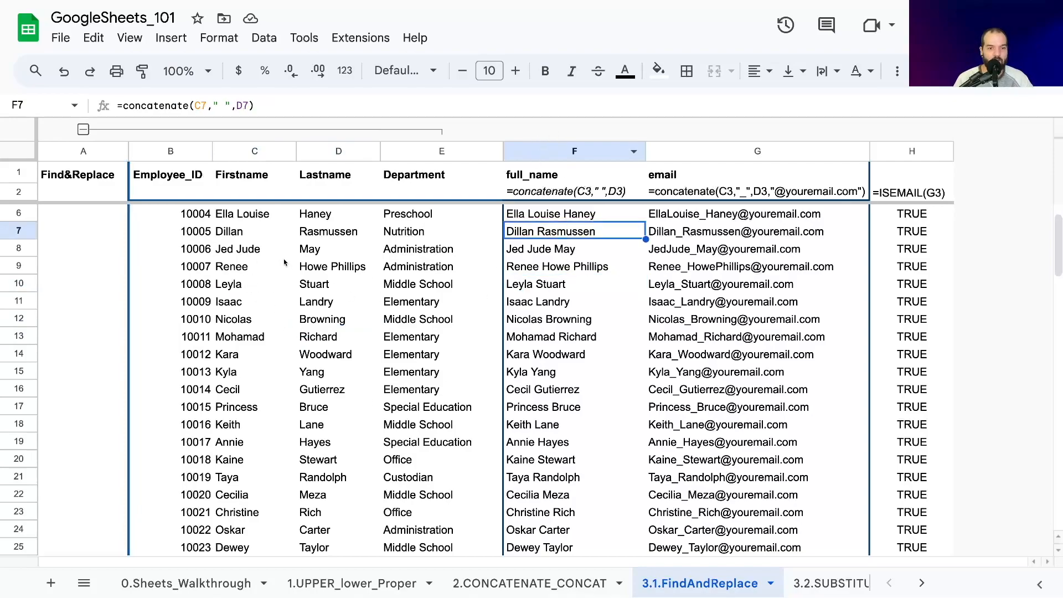
{"action": "left_click", "coordinate": [253, 283]}
{"action": "left_click", "coordinate": [576, 248]}
{"action": "left_click", "coordinate": [545, 154]}
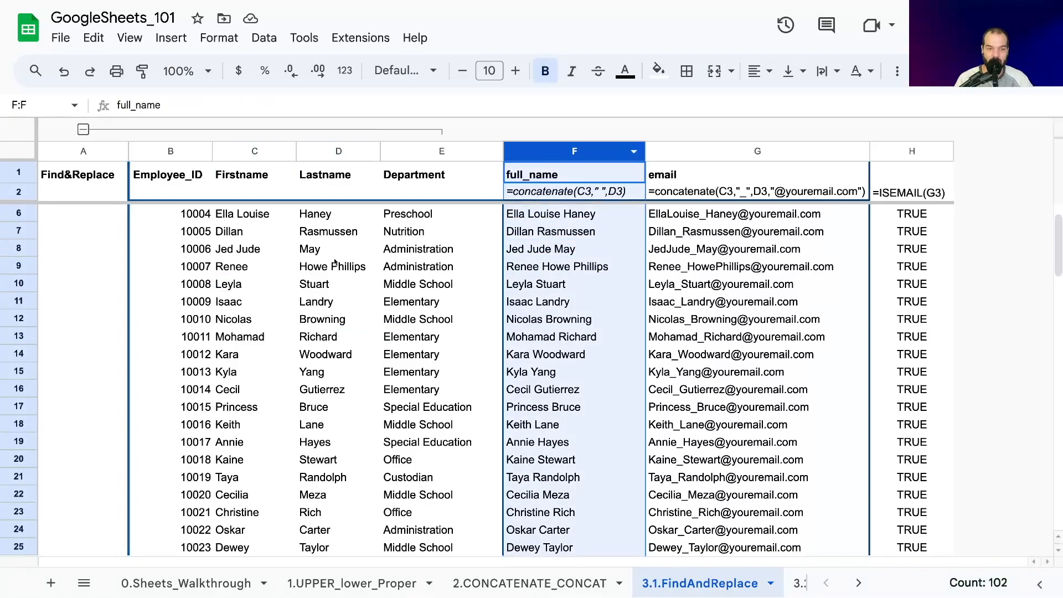
{"action": "left_click", "coordinate": [277, 282]}
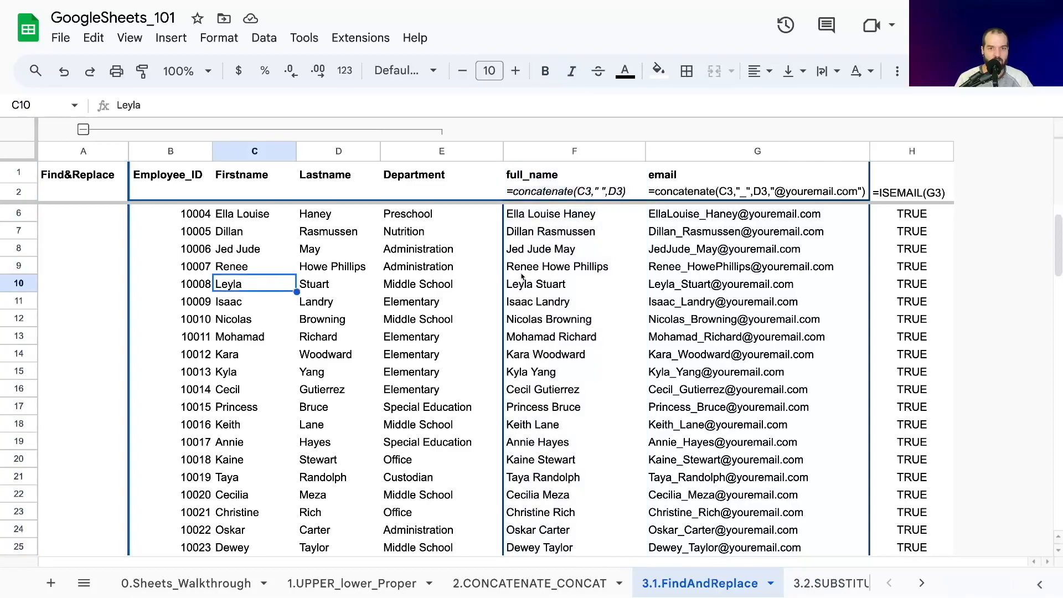
{"action": "left_click", "coordinate": [521, 273]}
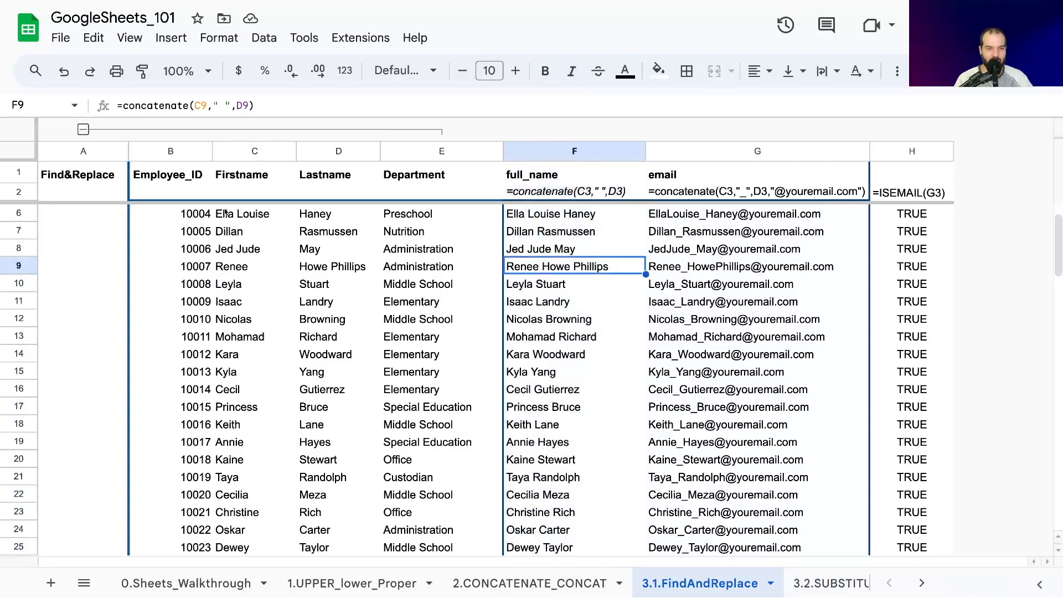
- Add several extra spaces between the two parts of the first name in C6
{"action": "left_click", "coordinate": [279, 213]}
{"action": "double_click", "coordinate": [244, 215]}
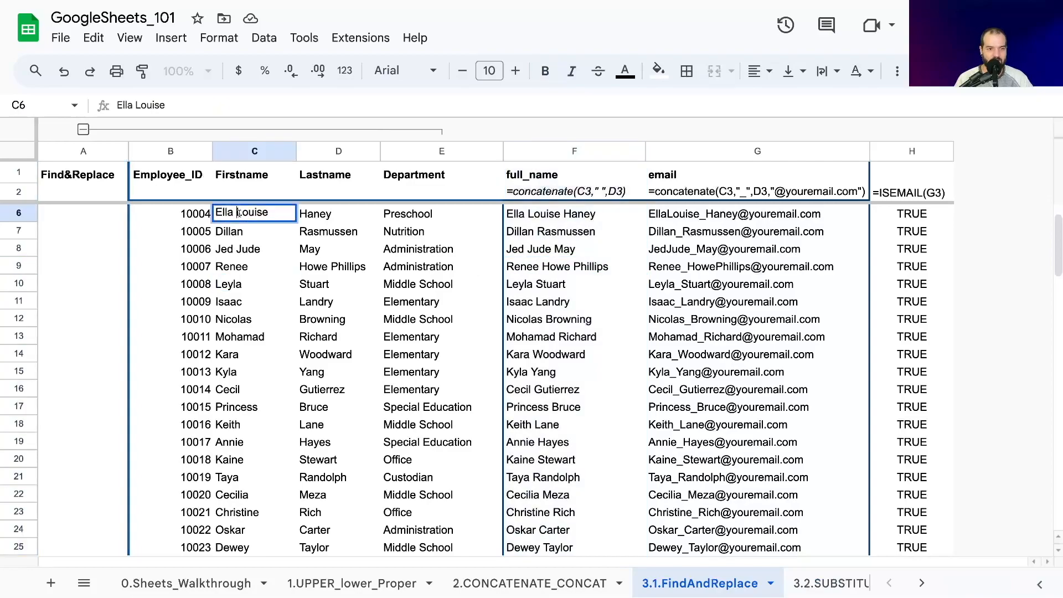
{"action": "key", "text": "Return"}
- Try to trim whitespace from the full_name formulas in column F
{"action": "left_click", "coordinate": [552, 157]}
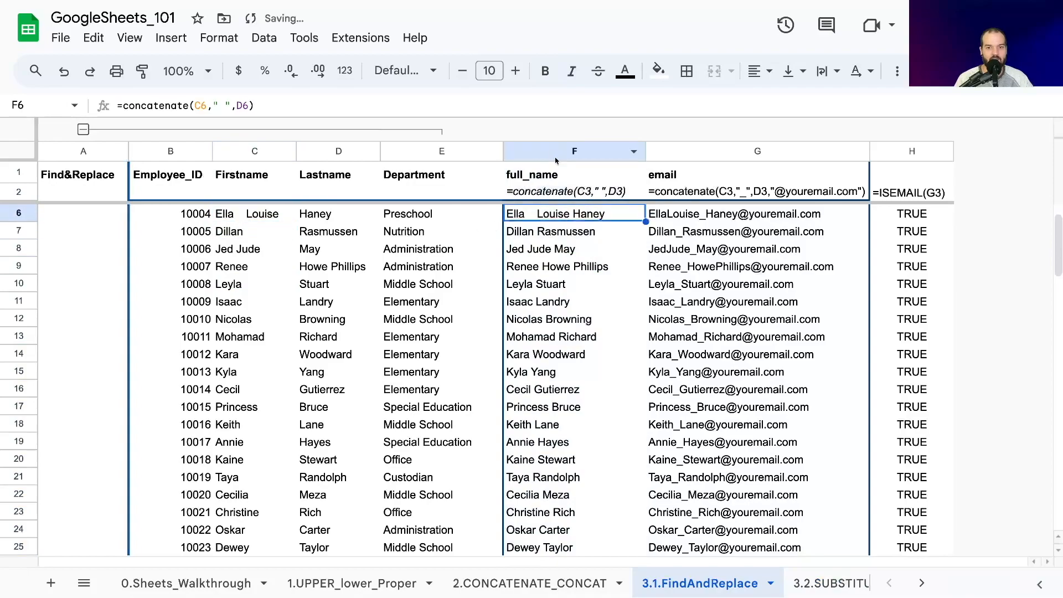
{"action": "left_click", "coordinate": [218, 37]}
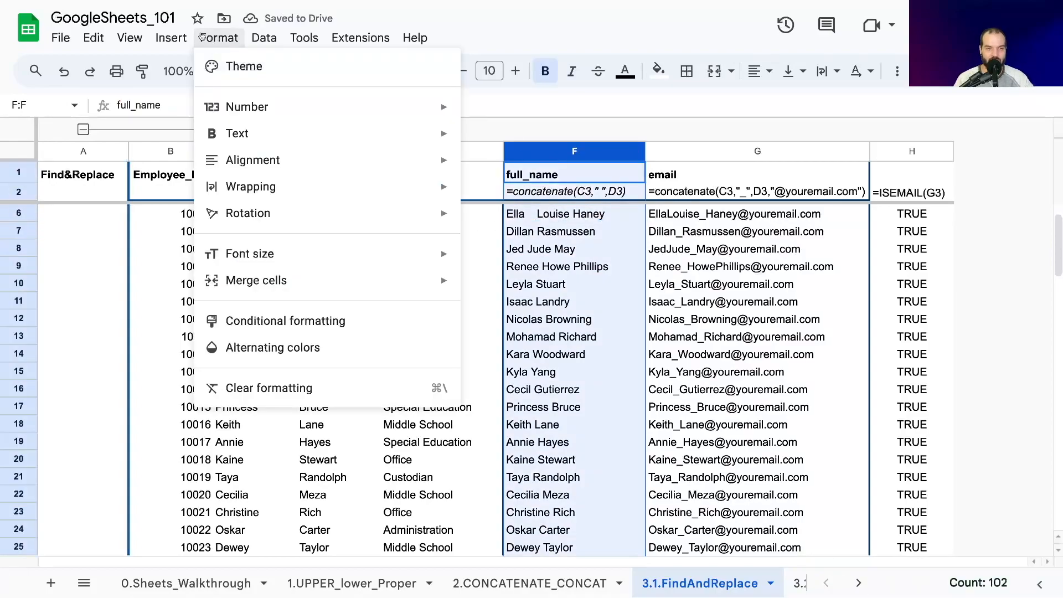
{"action": "left_click", "coordinate": [264, 38]}
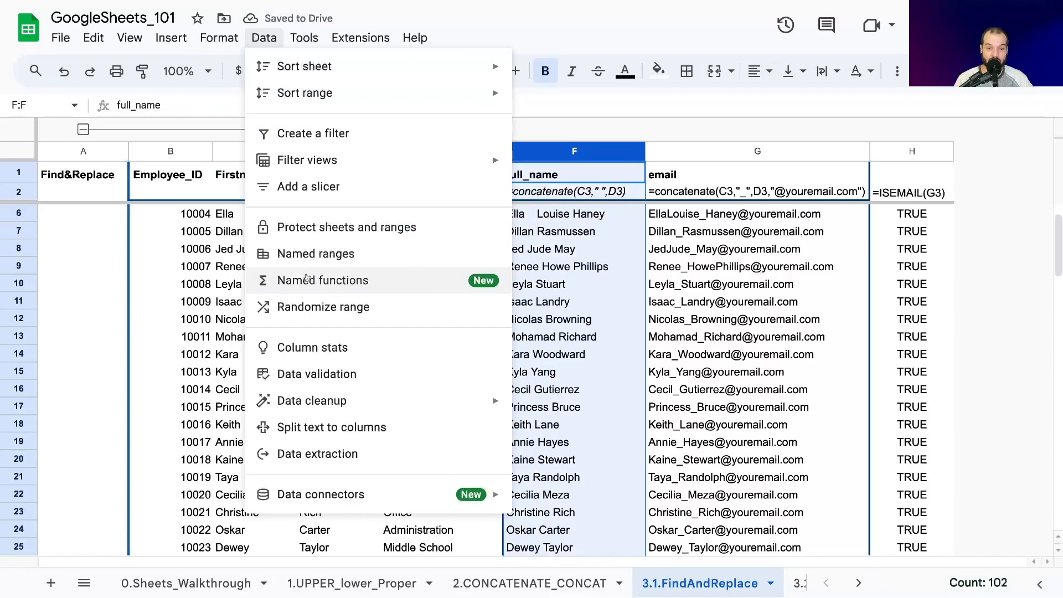
{"action": "mouse_move", "coordinate": [326, 406]}
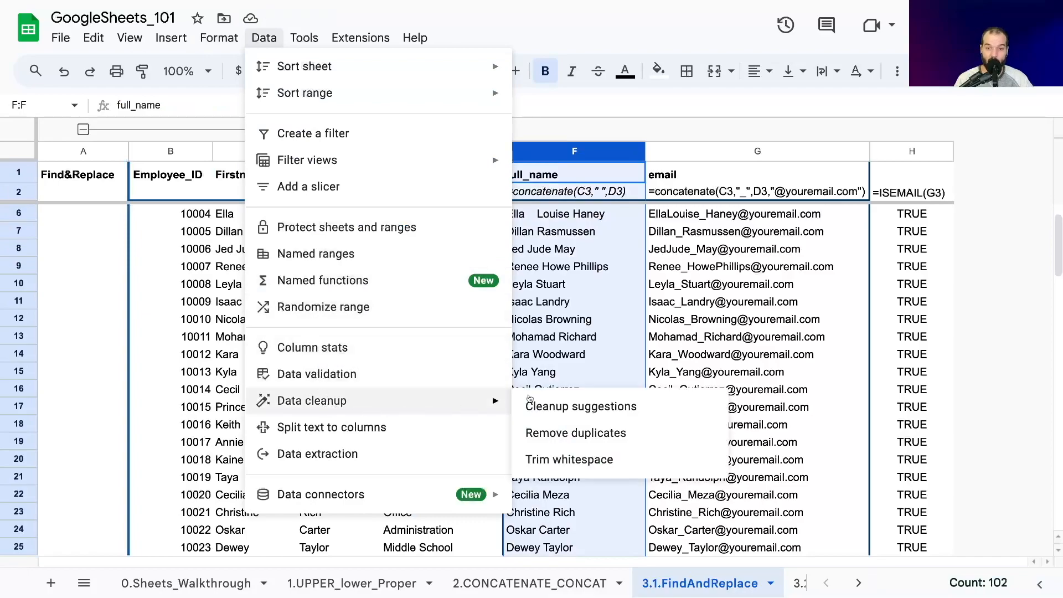
{"action": "left_click", "coordinate": [576, 463]}
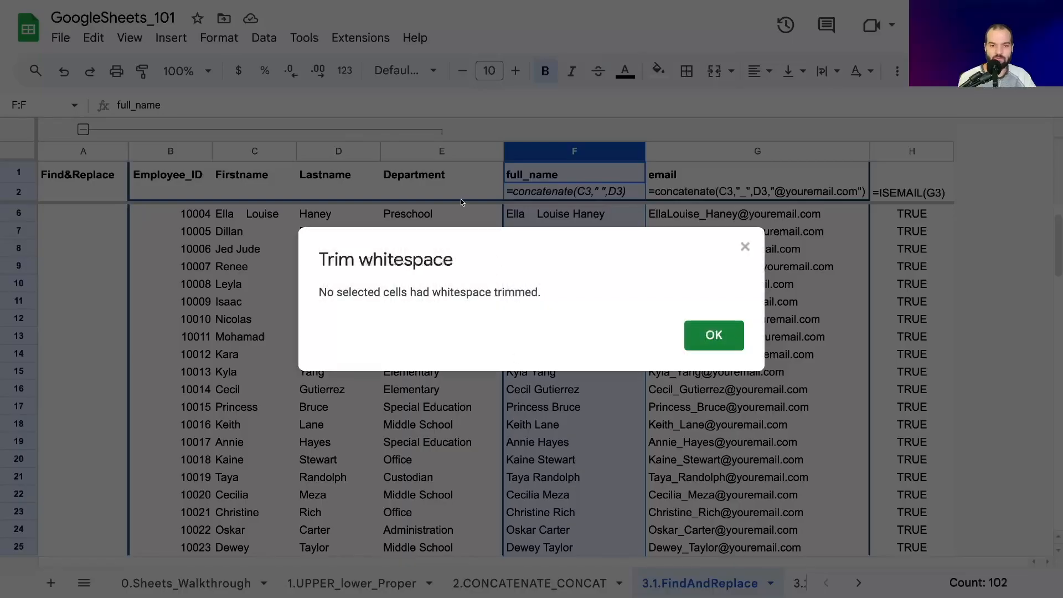
{"action": "left_click", "coordinate": [710, 337]}
- Inspect the full_name formula in F6 and compare it with its source value in C6 and neighbouring cells
{"action": "left_click", "coordinate": [541, 228]}
{"action": "left_click", "coordinate": [540, 217]}
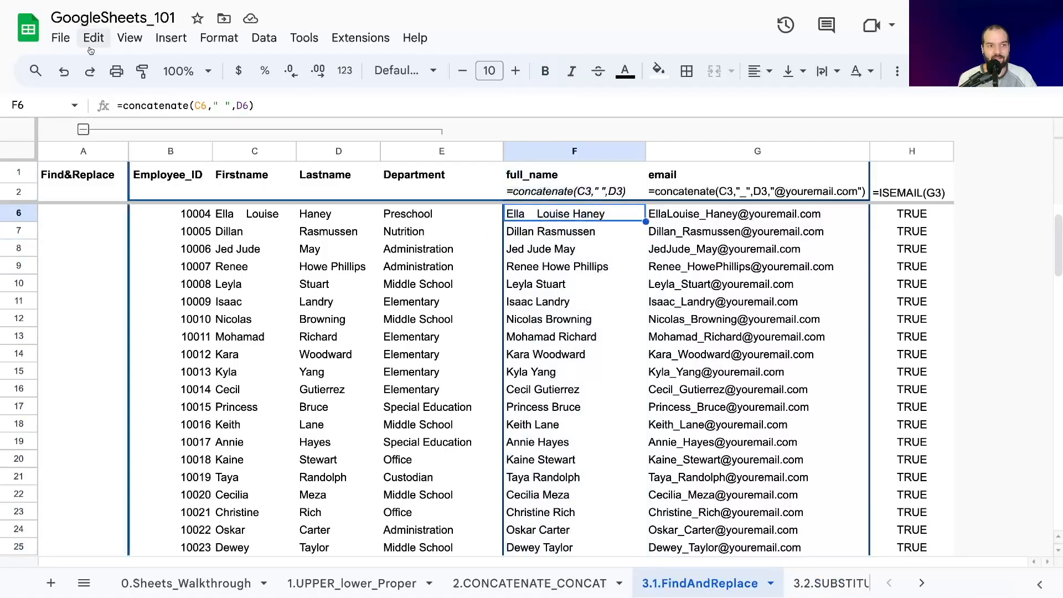
{"action": "left_click", "coordinate": [119, 105]}
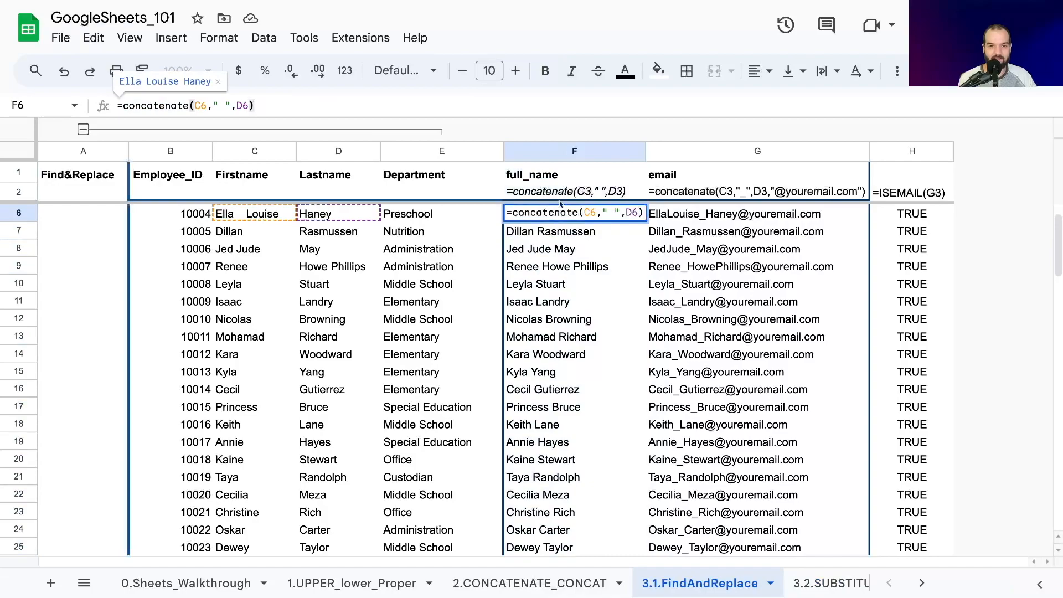
{"action": "left_click", "coordinate": [231, 219]}
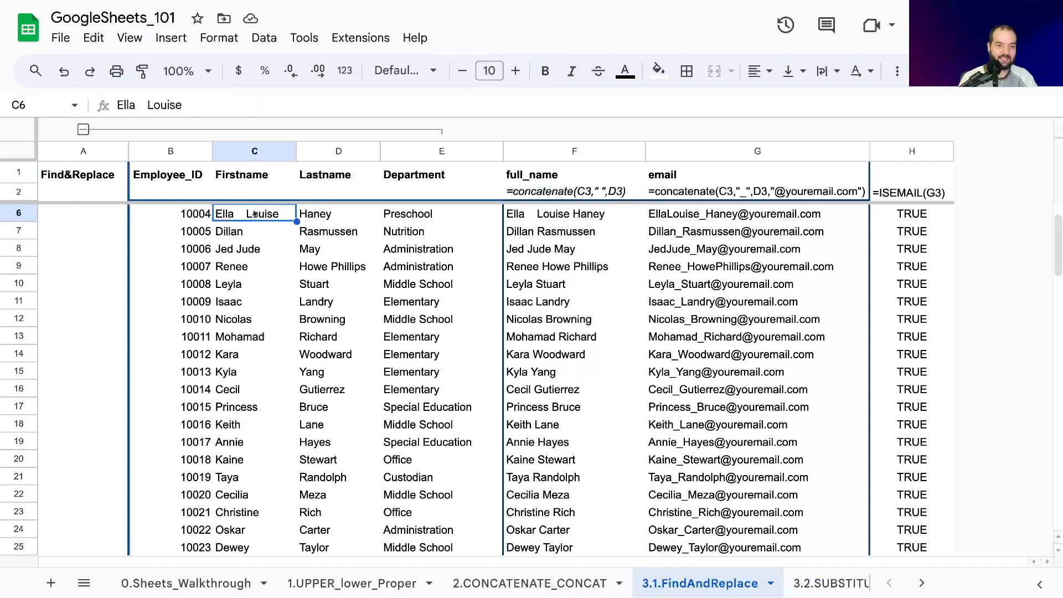
{"action": "left_click", "coordinate": [246, 248]}
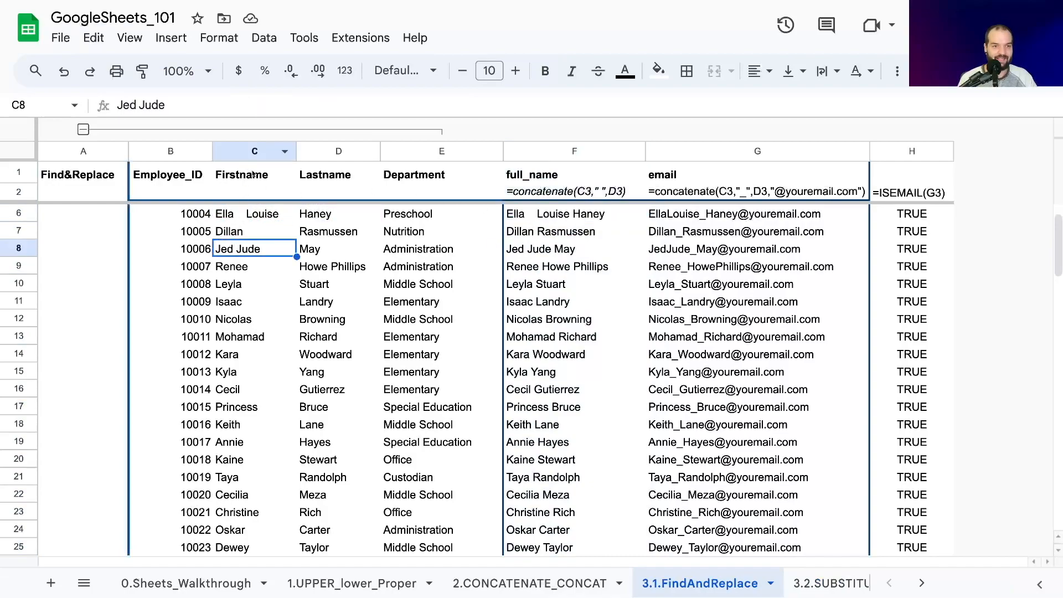
{"action": "left_click", "coordinate": [249, 152]}
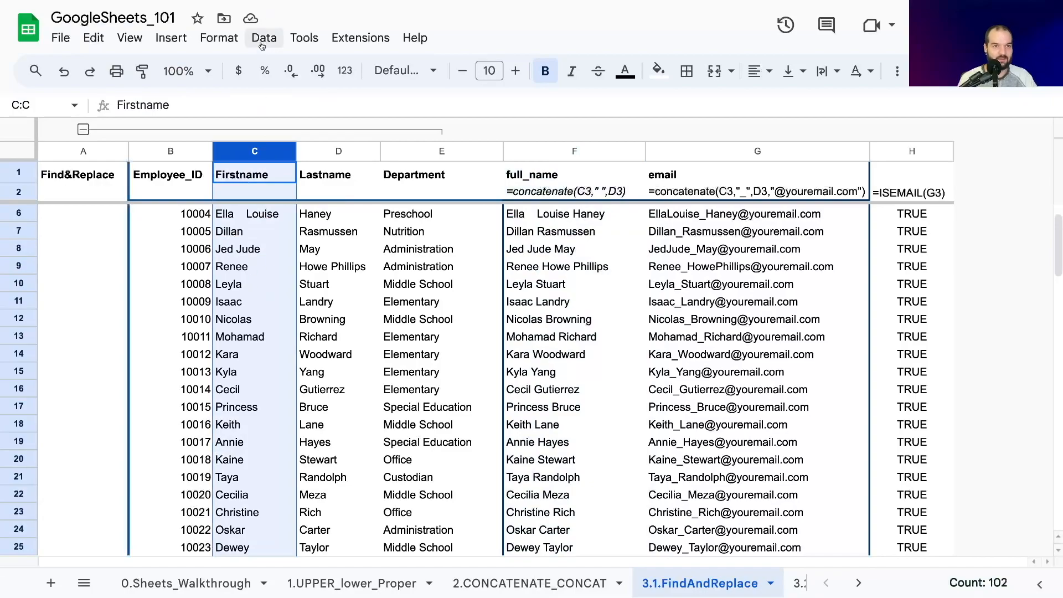
{"action": "left_click", "coordinate": [566, 216]}
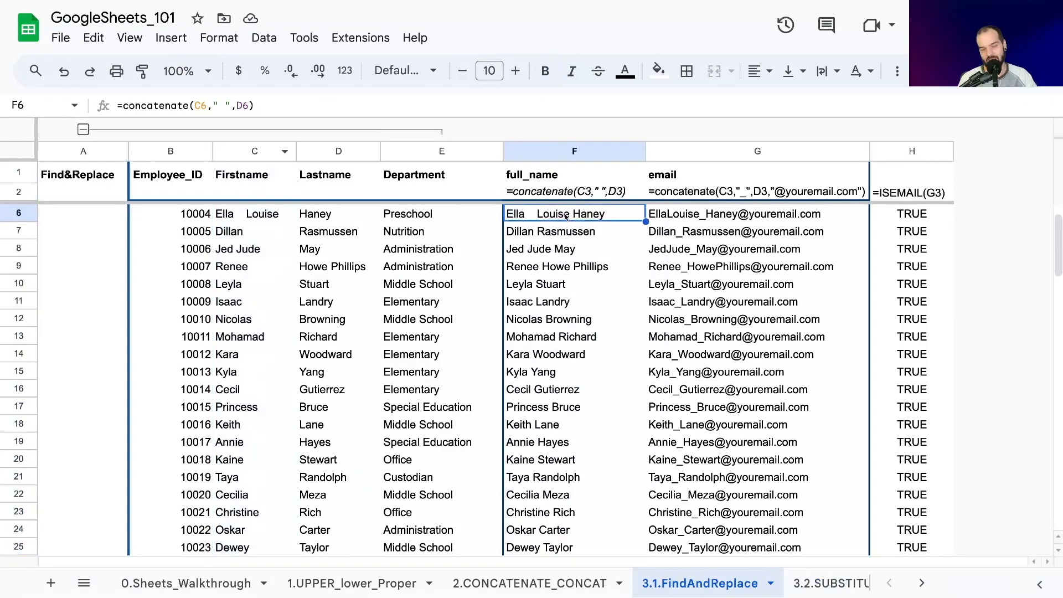
{"action": "double_click", "coordinate": [527, 214]}
{"action": "left_click", "coordinate": [542, 238]}
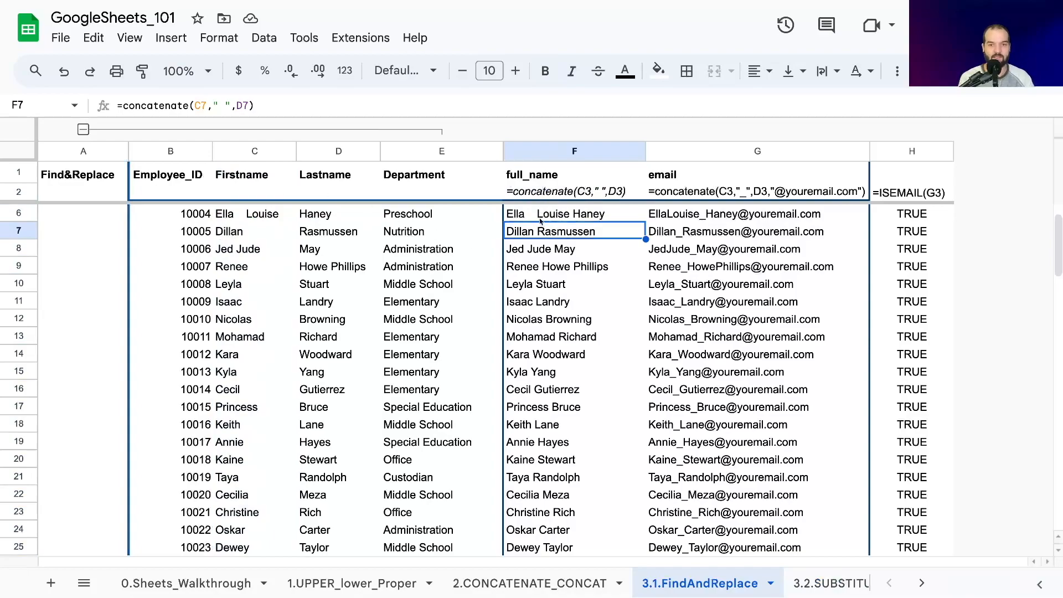
- Remove the extra spaces from the first name in C6, leaving a single space between its two parts
{"action": "double_click", "coordinate": [230, 211]}
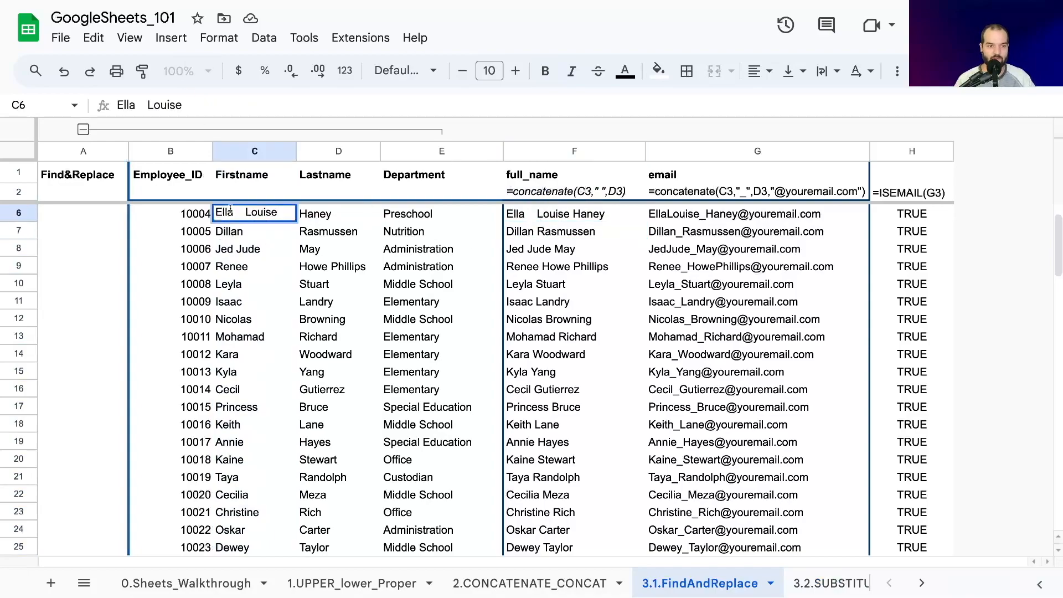
{"action": "left_click_drag", "start_coordinate": [233, 212], "coordinate": [247, 212]}
{"action": "key", "text": "BackSpace"}
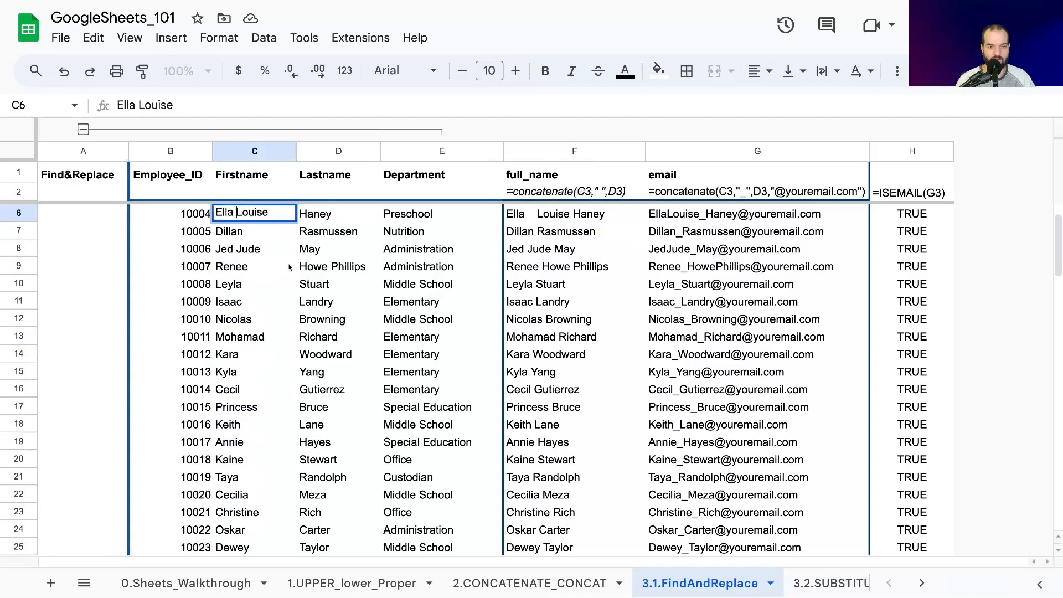
{"action": "key", "text": "Return"}
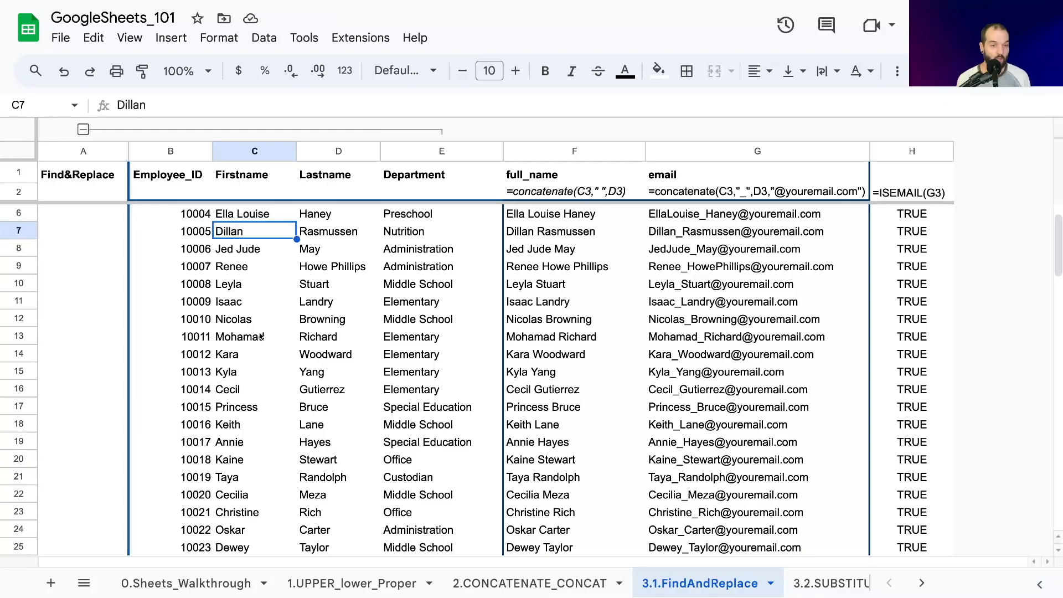
- Review the name columns and the column G emails down to the end of the list, and return to row 3
{"action": "scroll", "coordinate": [521, 313], "scroll_direction": "down", "scroll_amount": 20}
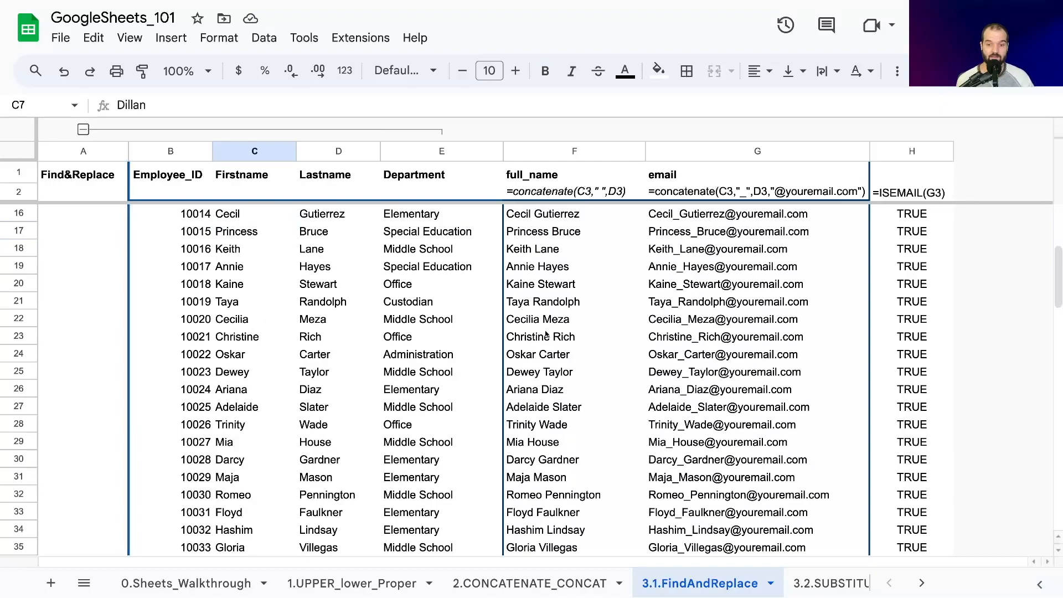
{"action": "scroll", "coordinate": [581, 319], "scroll_direction": "down", "scroll_amount": 3}
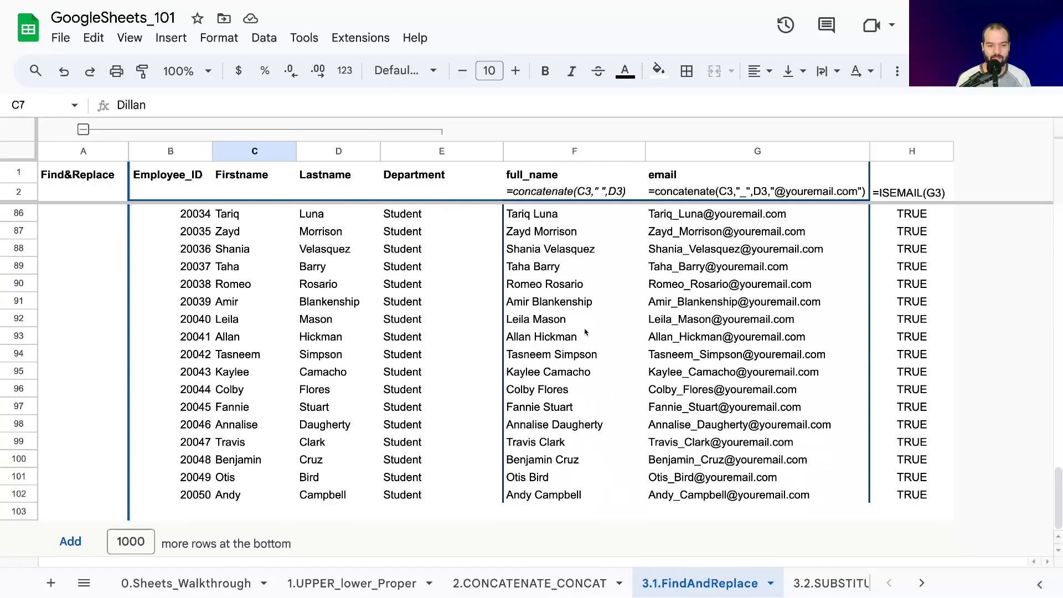
{"action": "left_click", "coordinate": [226, 512]}
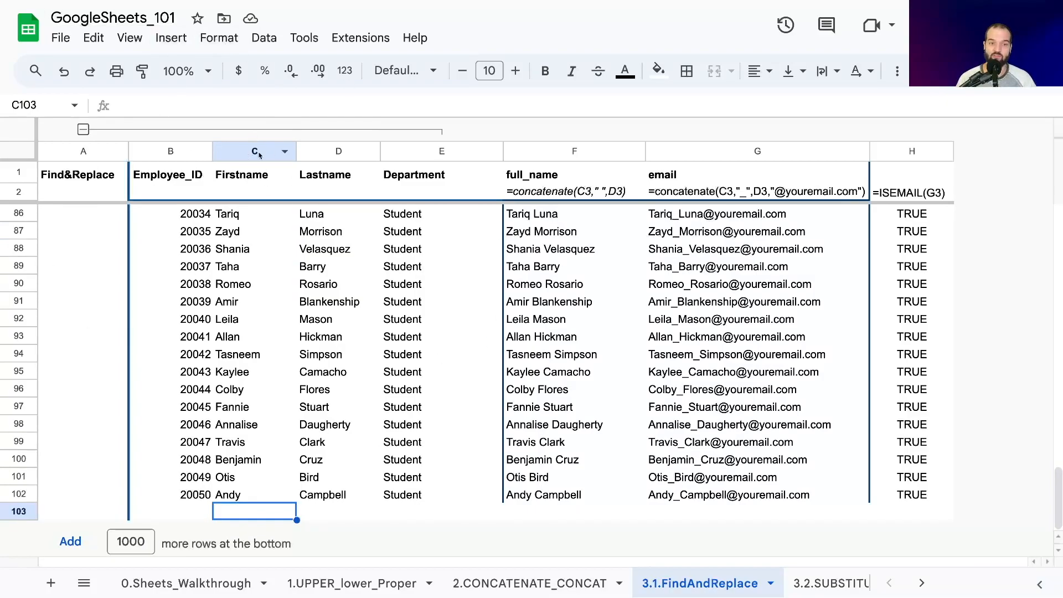
{"action": "left_click", "coordinate": [708, 153]}
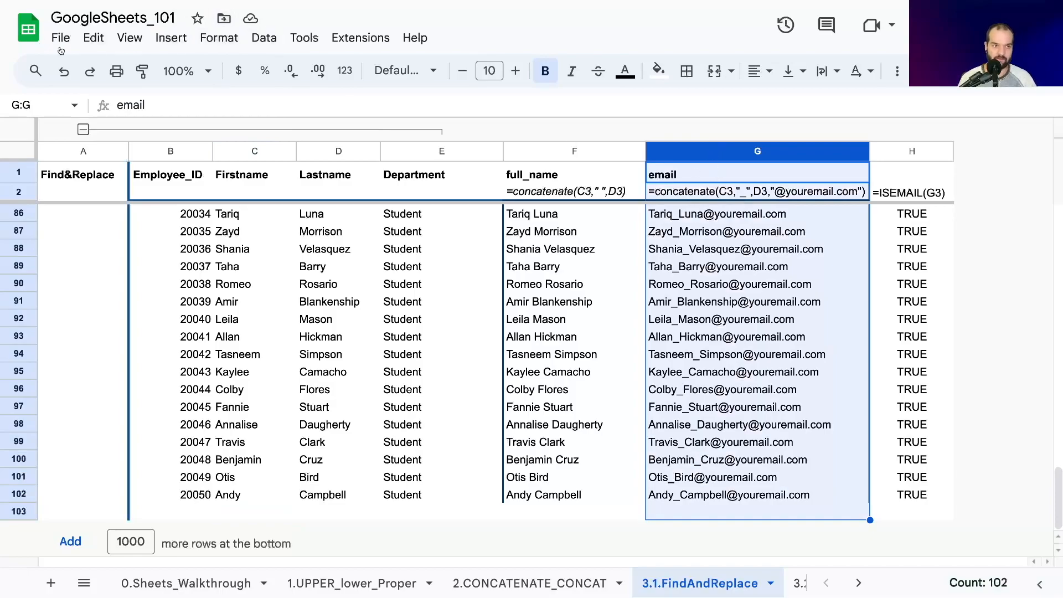
{"action": "left_click", "coordinate": [348, 425]}
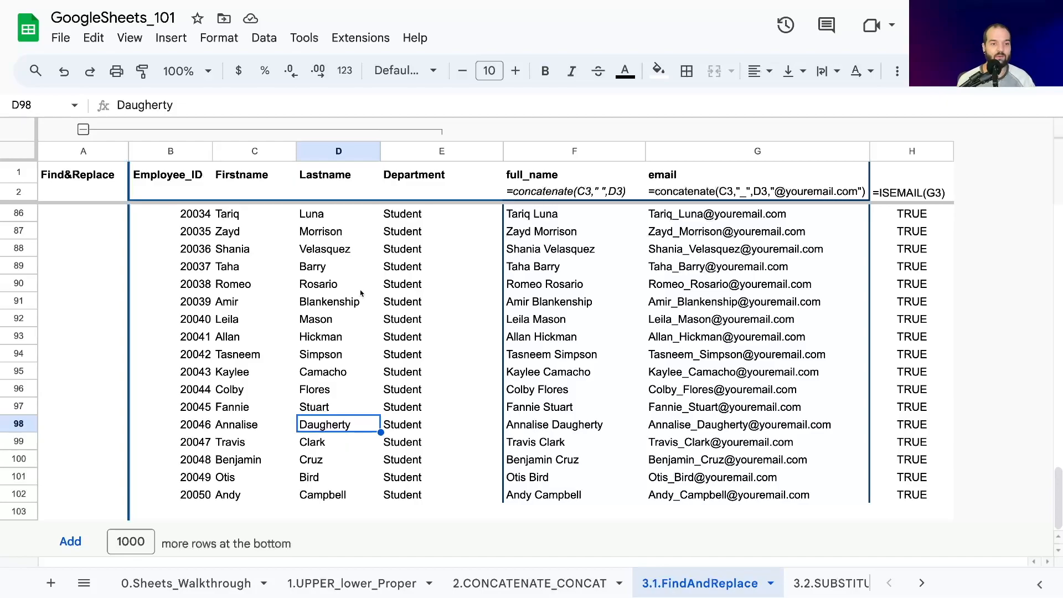
{"action": "scroll", "coordinate": [330, 349], "scroll_direction": "up", "scroll_amount": 20}
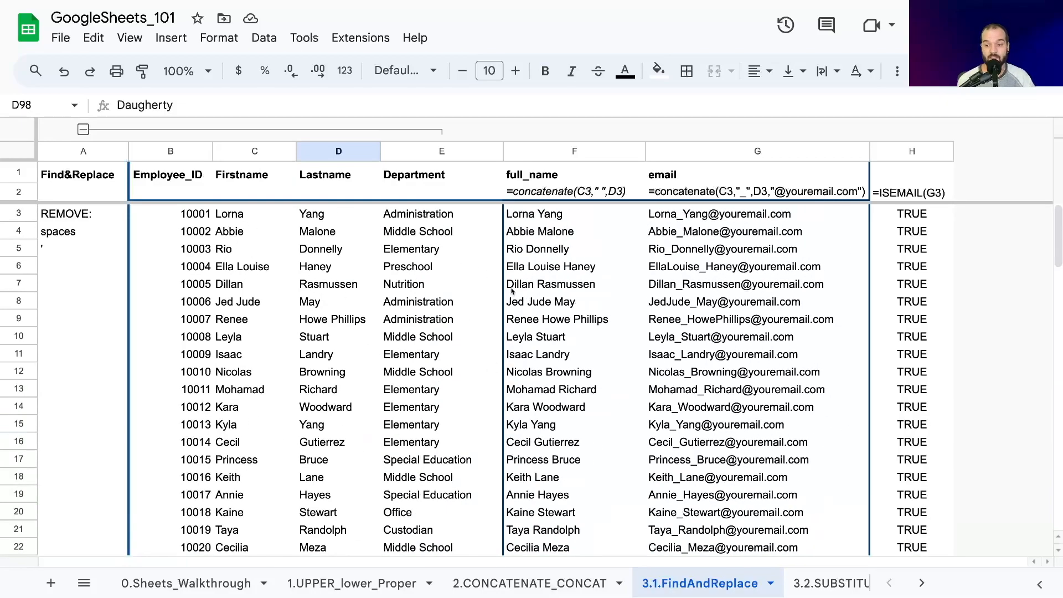